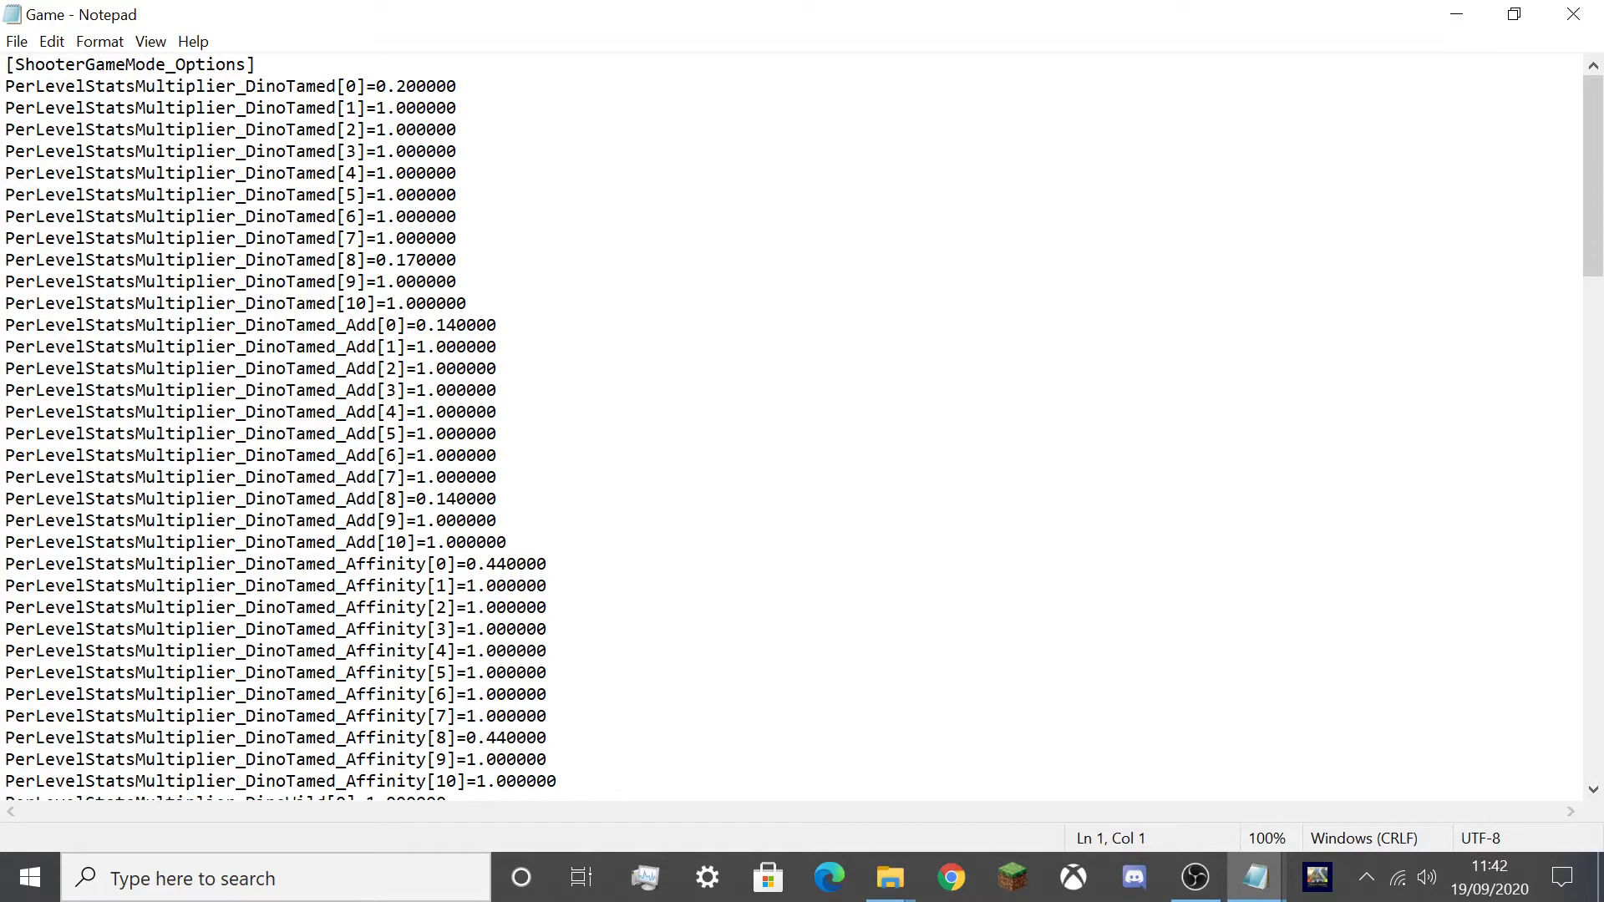
- Scroll through the current Game config file in Notepad down to its last setting
scroll(793, 426, "down", 15)
scroll(794, 426, "down", 3)
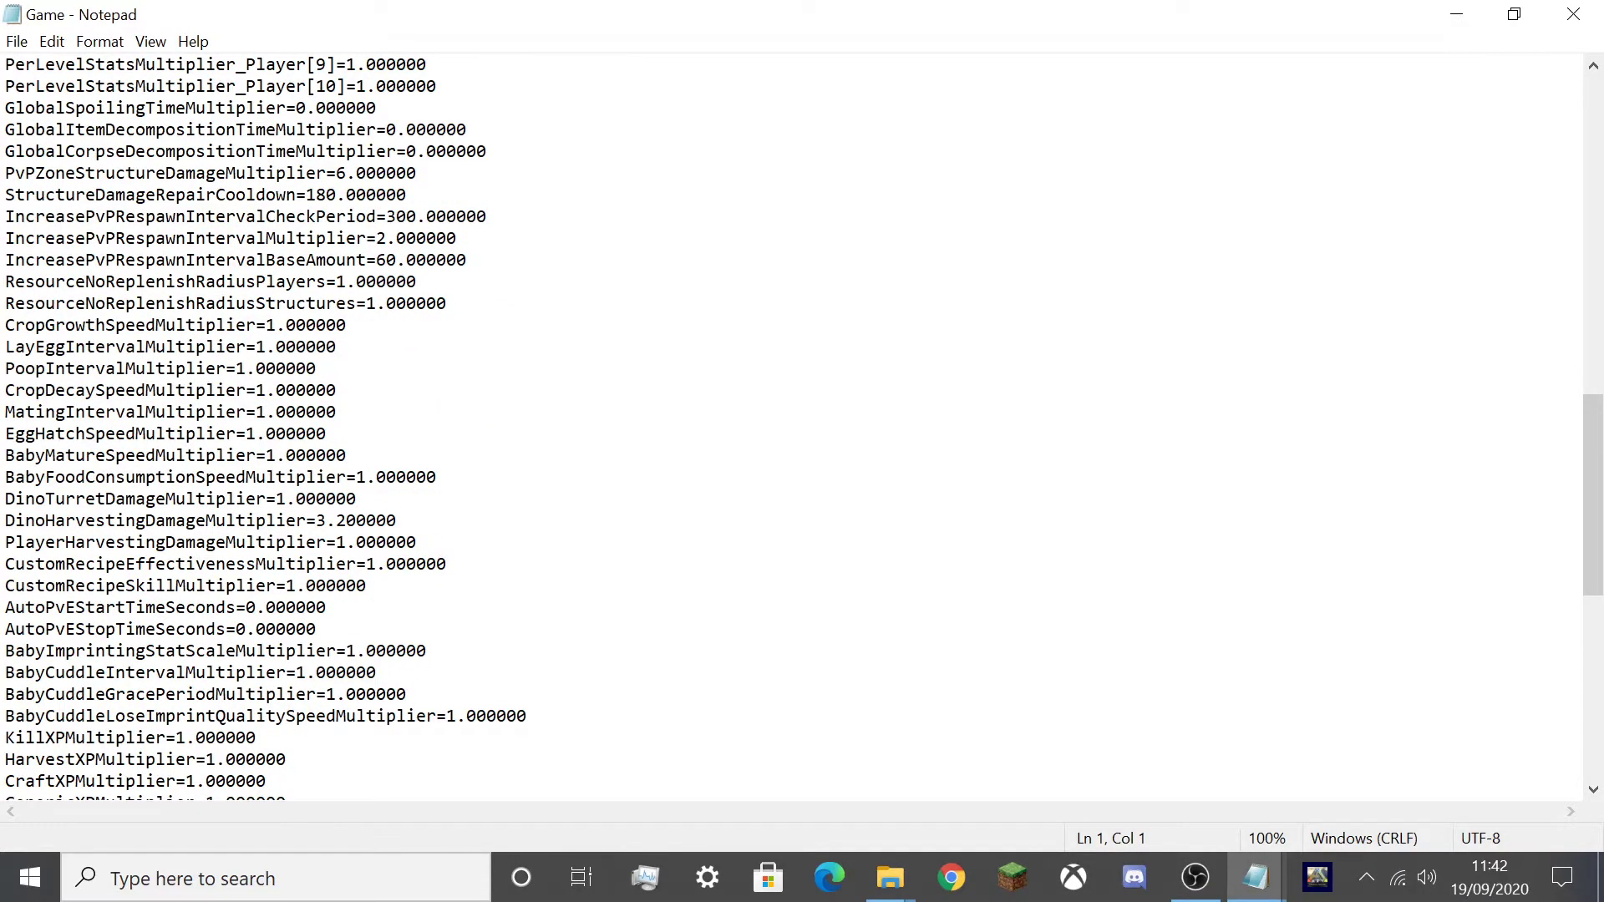
scroll(794, 427, "down", 2)
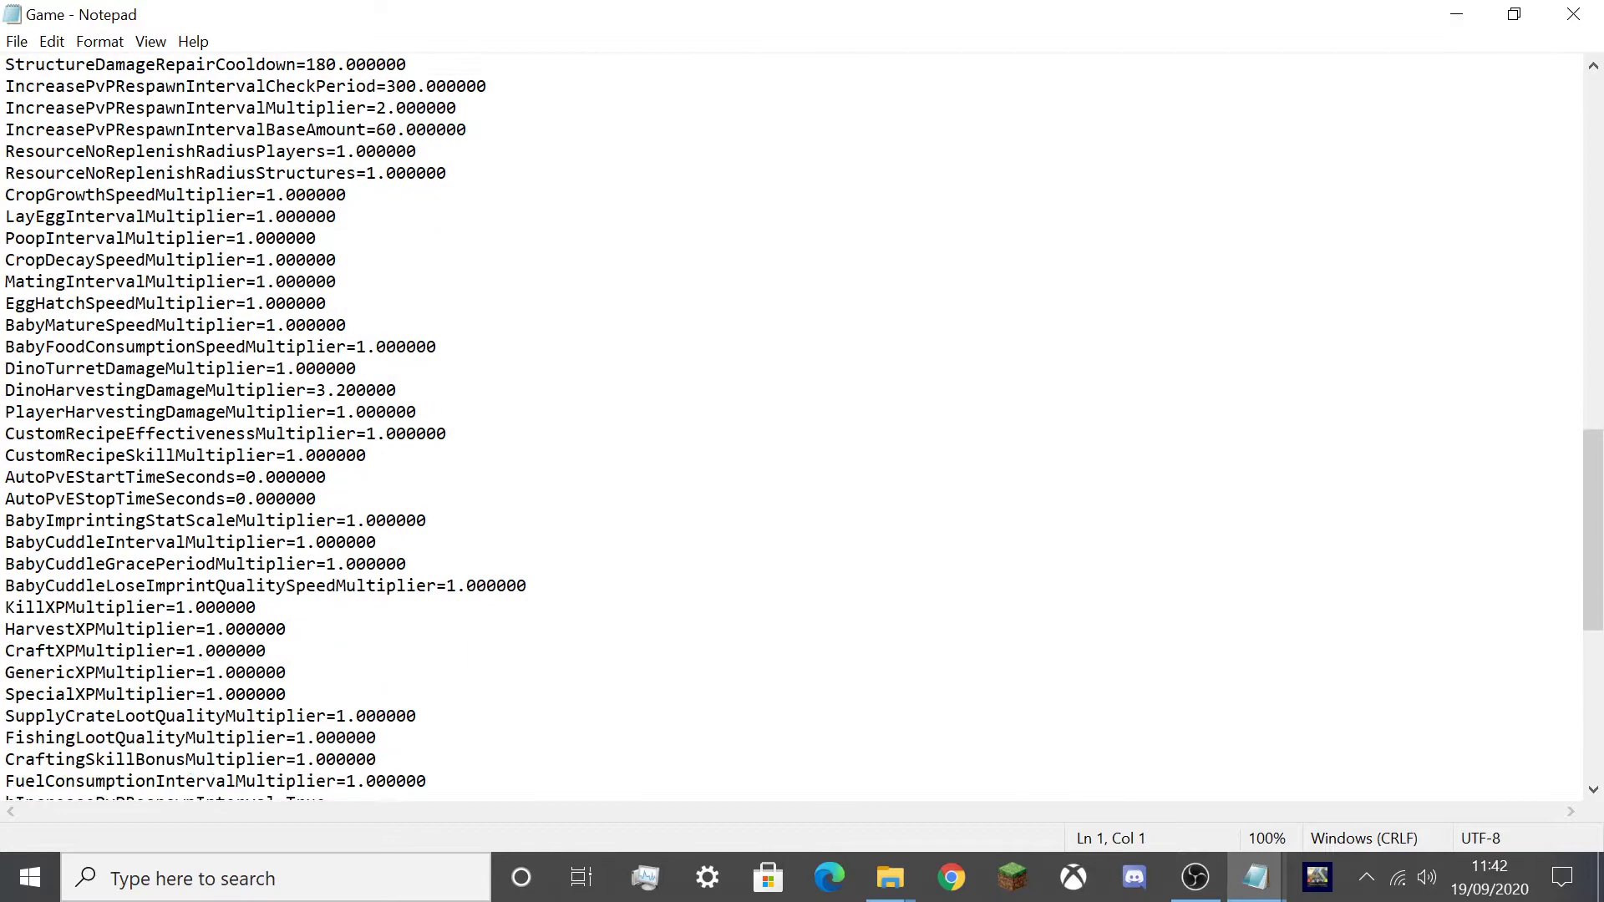
scroll(793, 426, "down", 1)
scroll(793, 426, "down", 4)
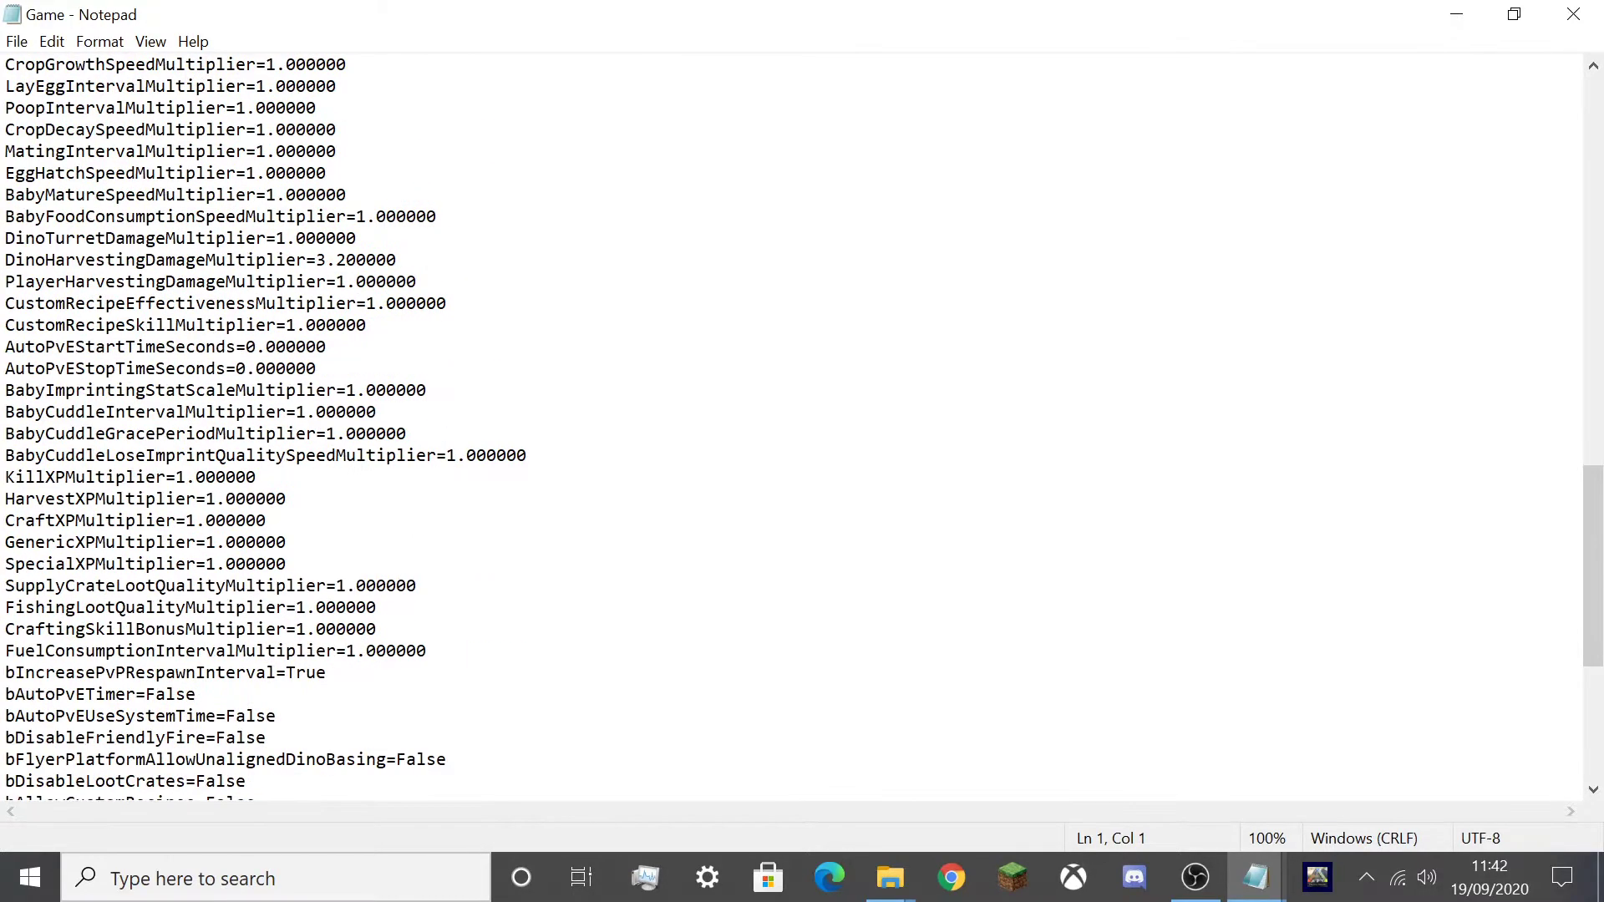
scroll(794, 426, "down", 4)
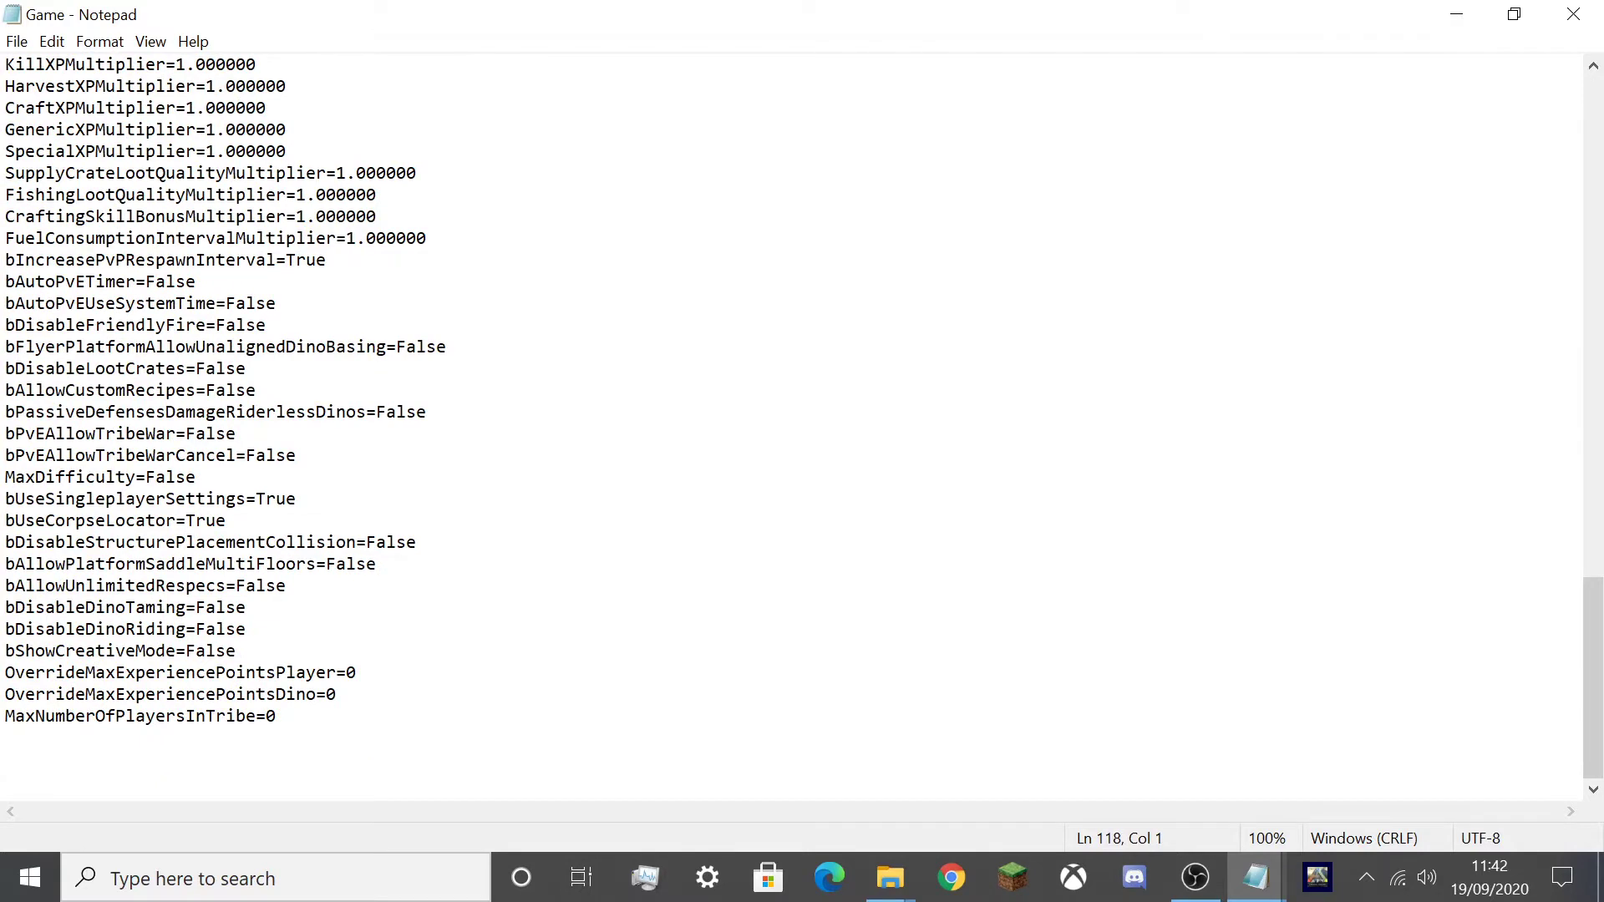
- Bring the This PC window forward and browse into C:\Users\ifeat
mouse_move(901, 894)
left_click(823, 804)
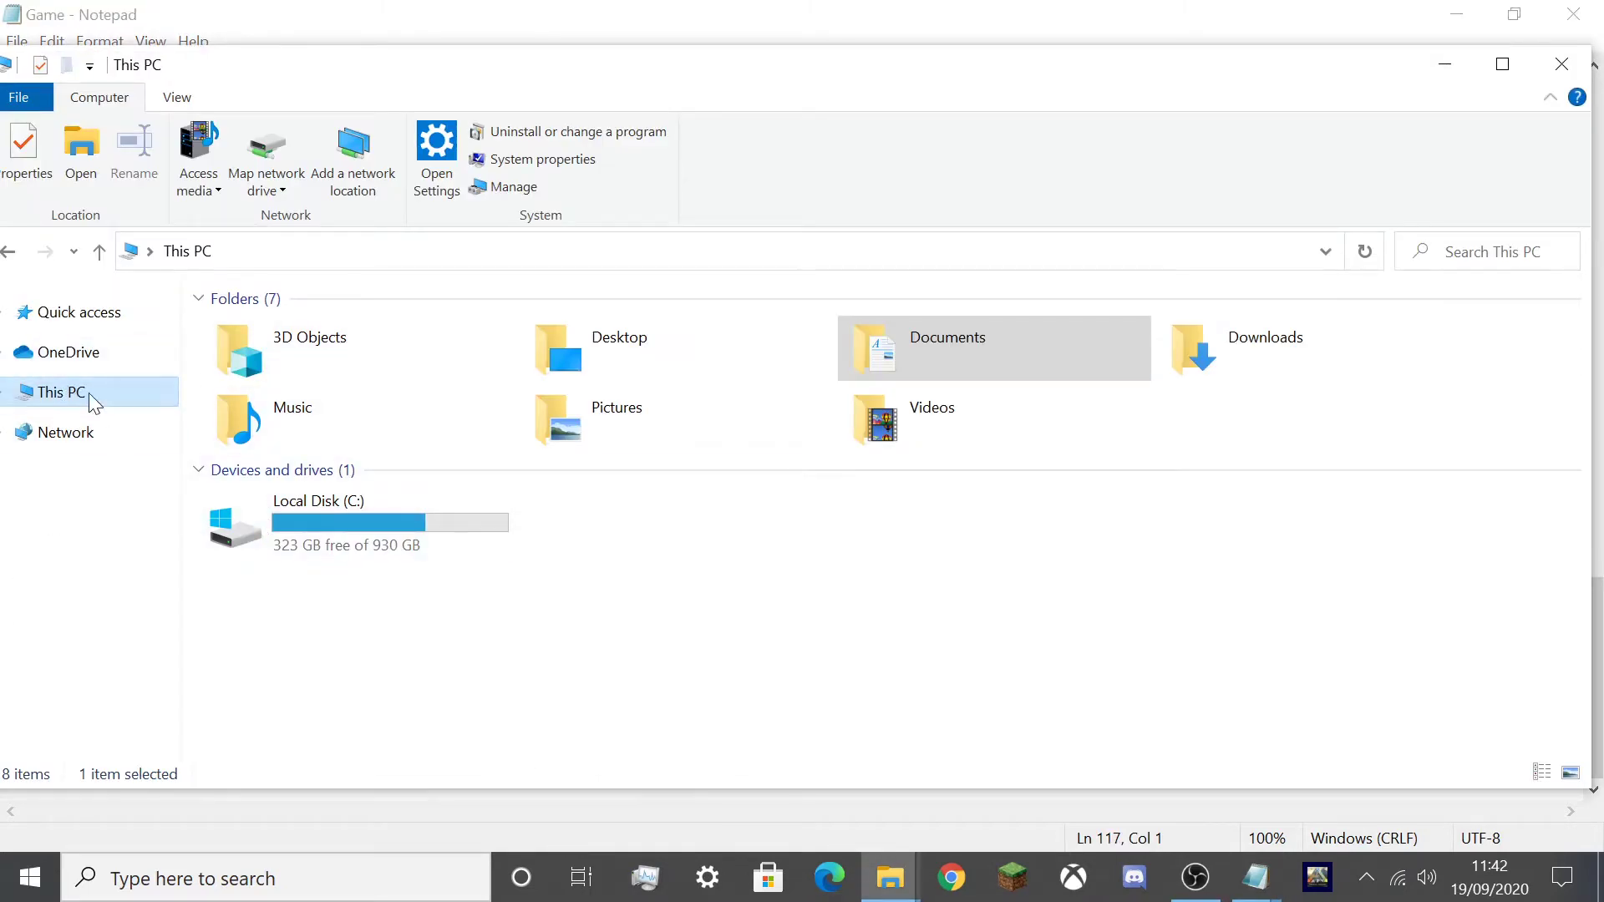
double_click(320, 558)
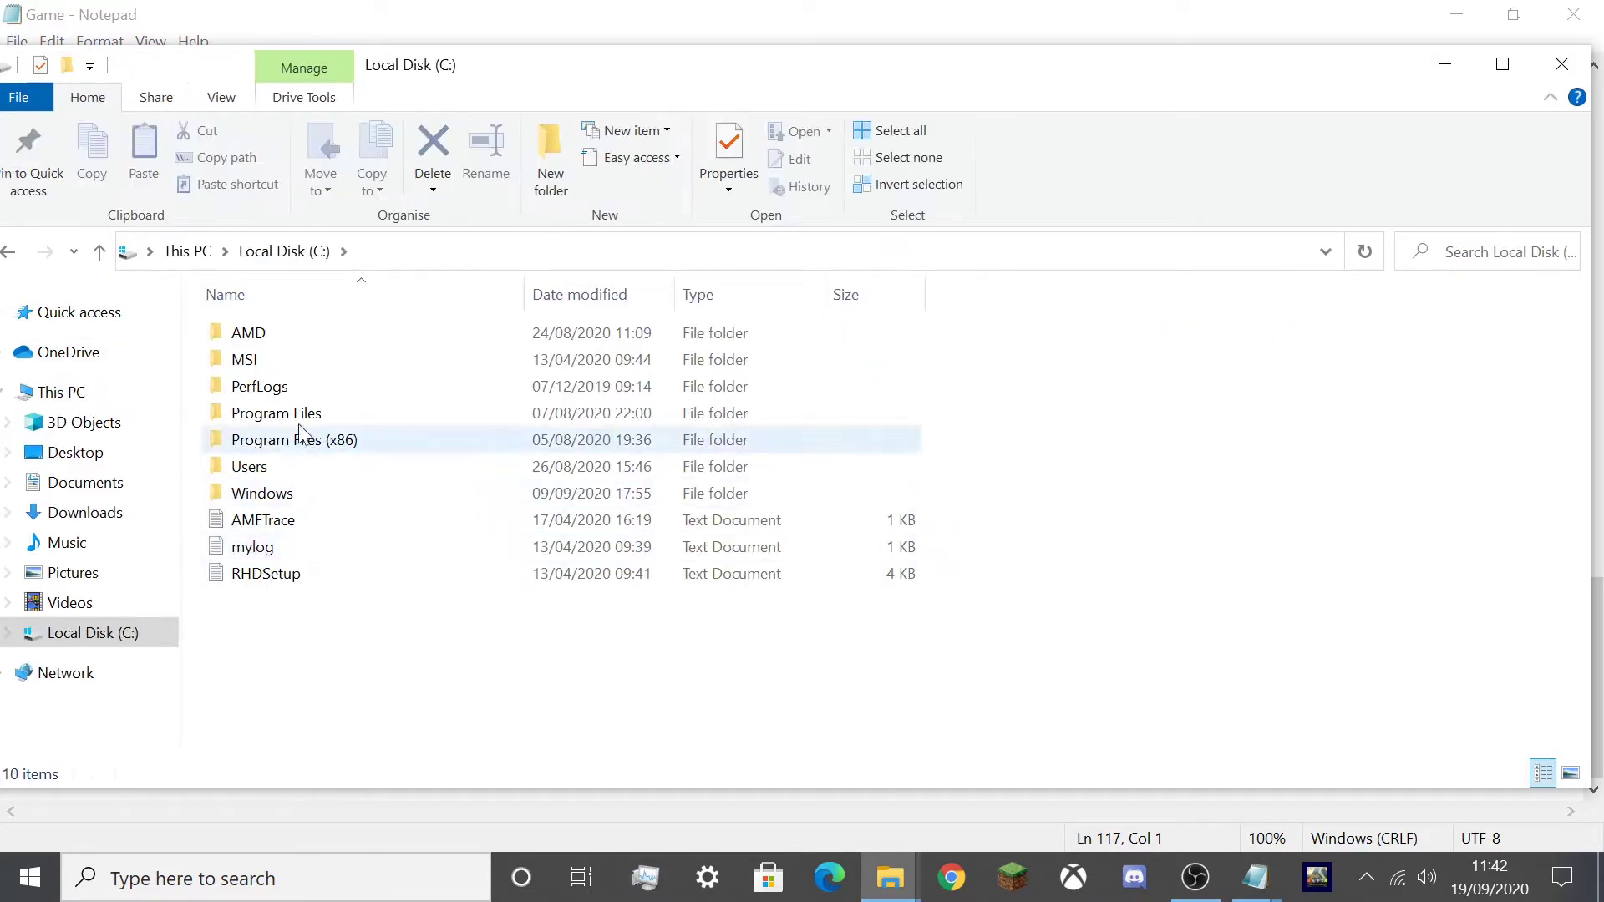
double_click(281, 474)
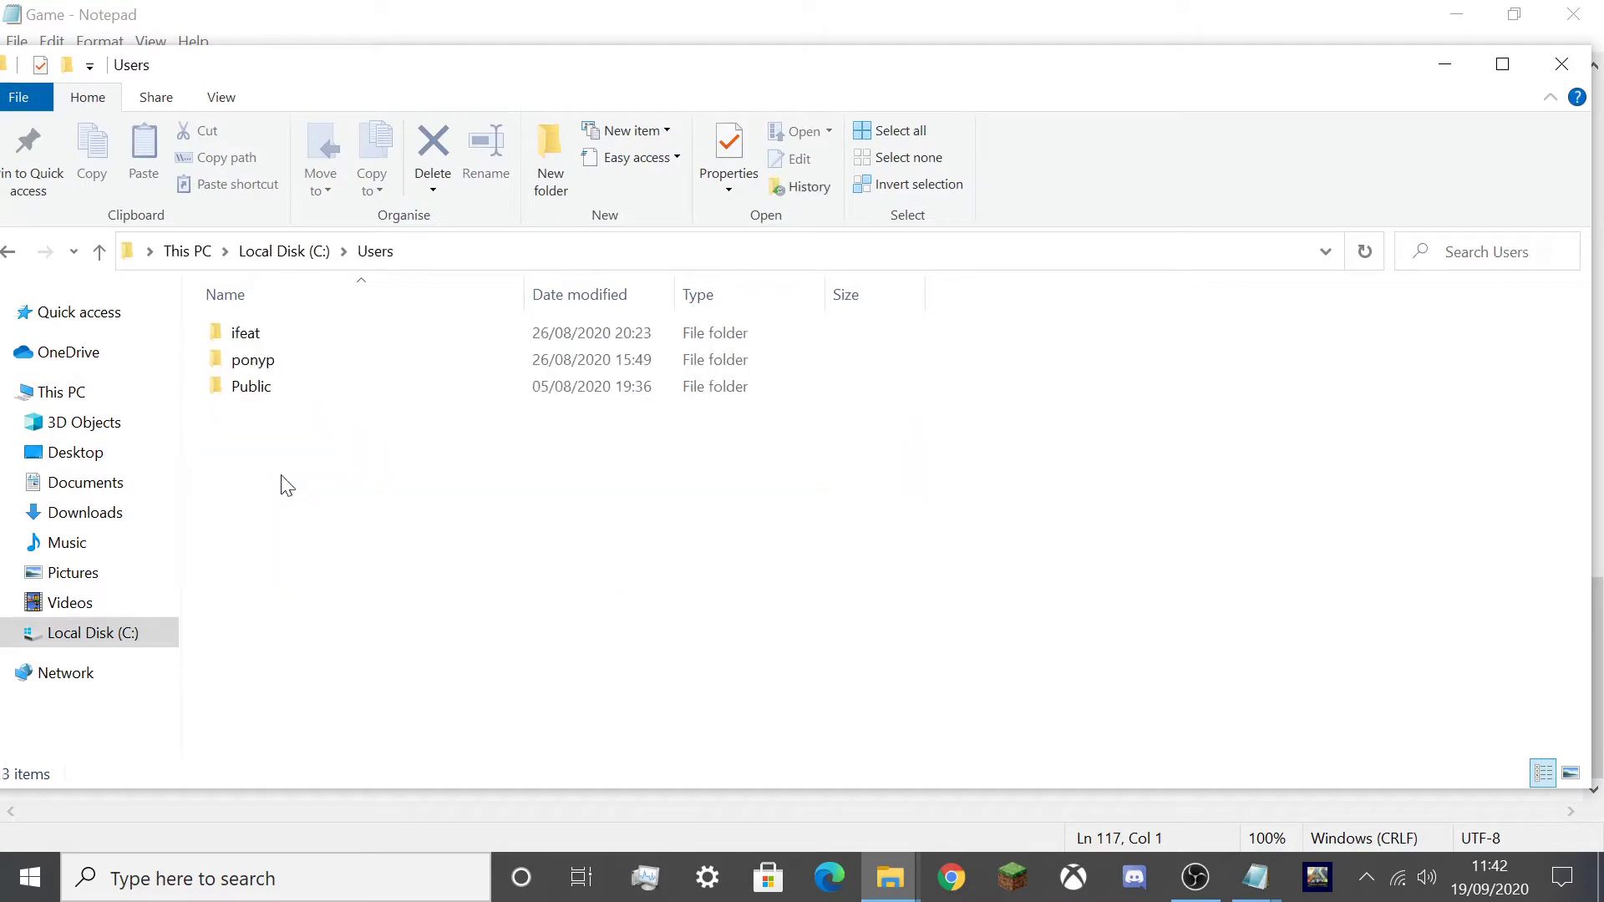
left_click(282, 339)
double_click(283, 339)
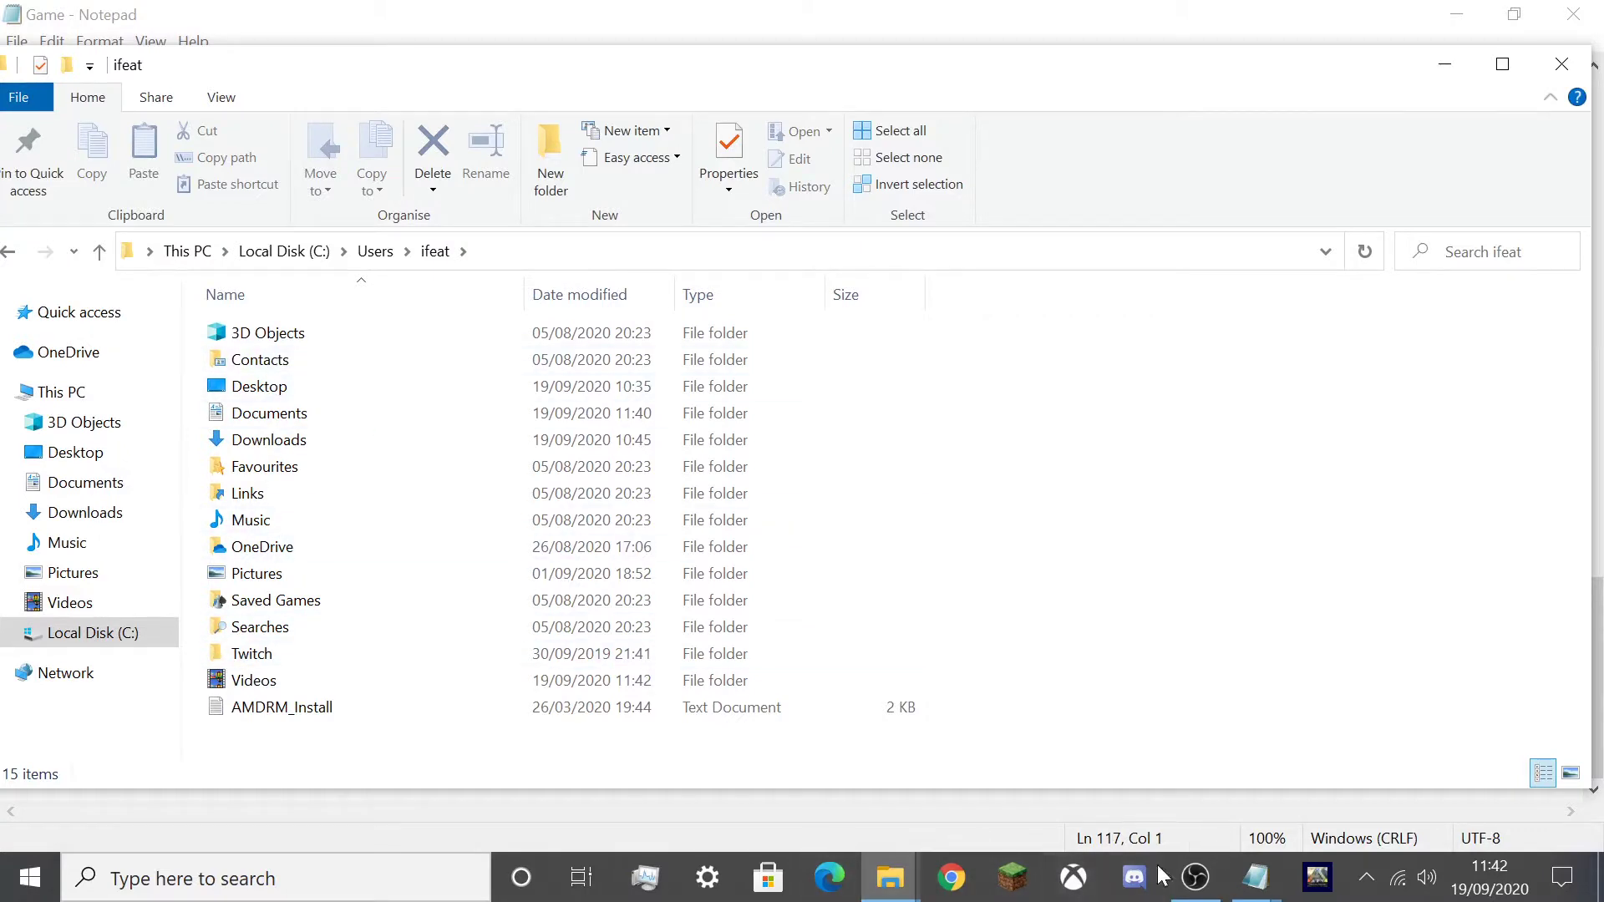
- Switch to the UWP config folder window, check its path, and select the Game file
left_click(891, 877)
left_click(985, 763)
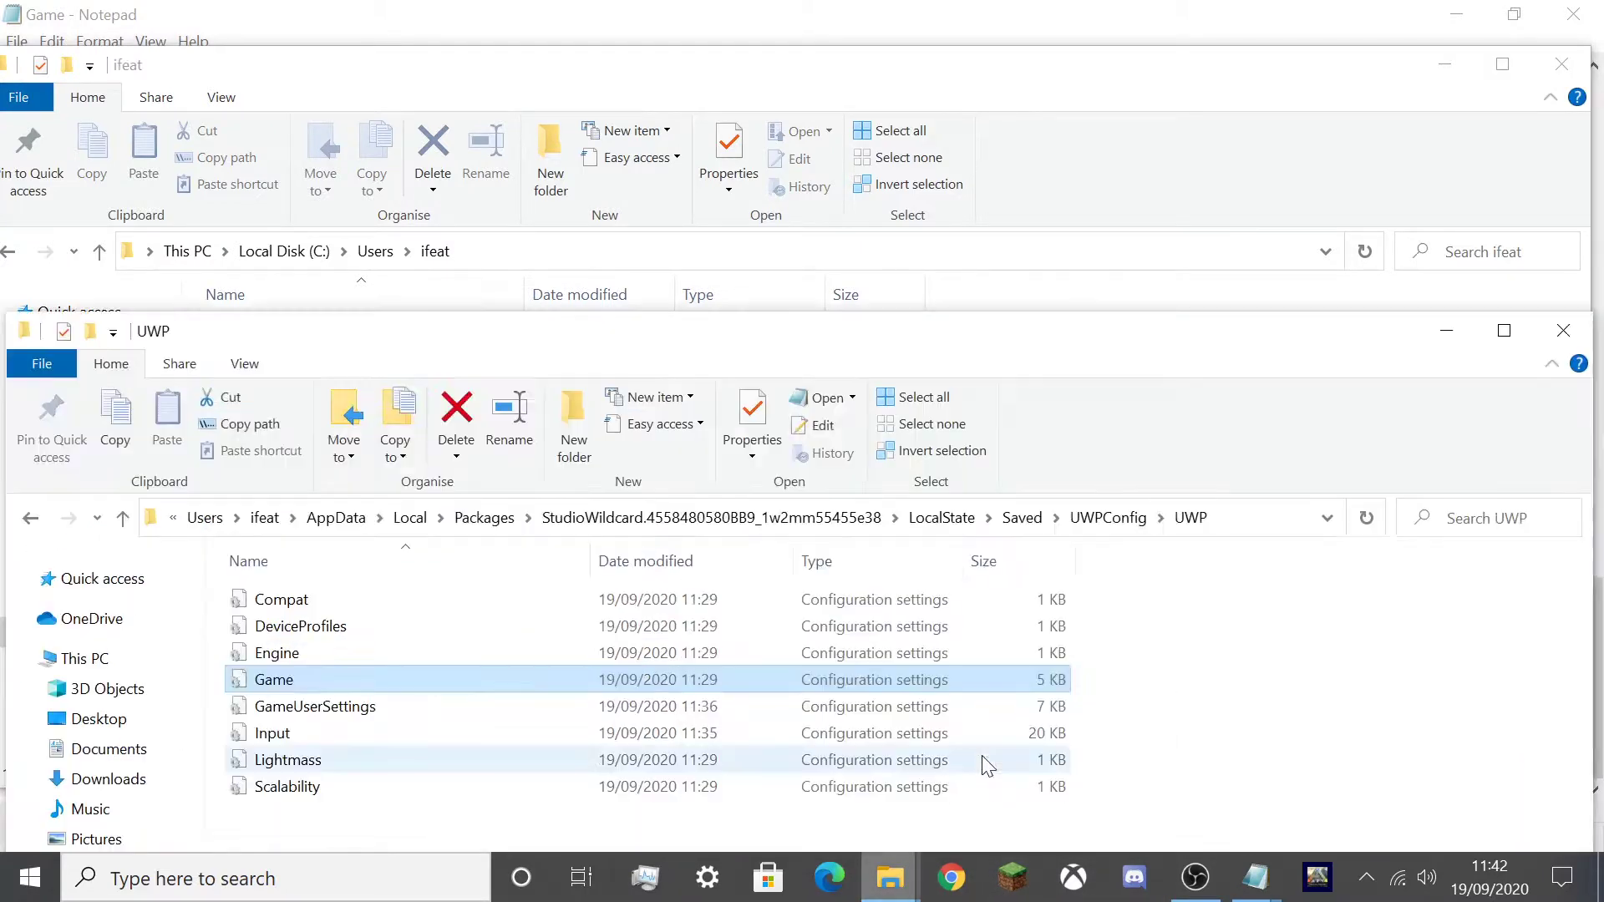
left_click(1326, 518)
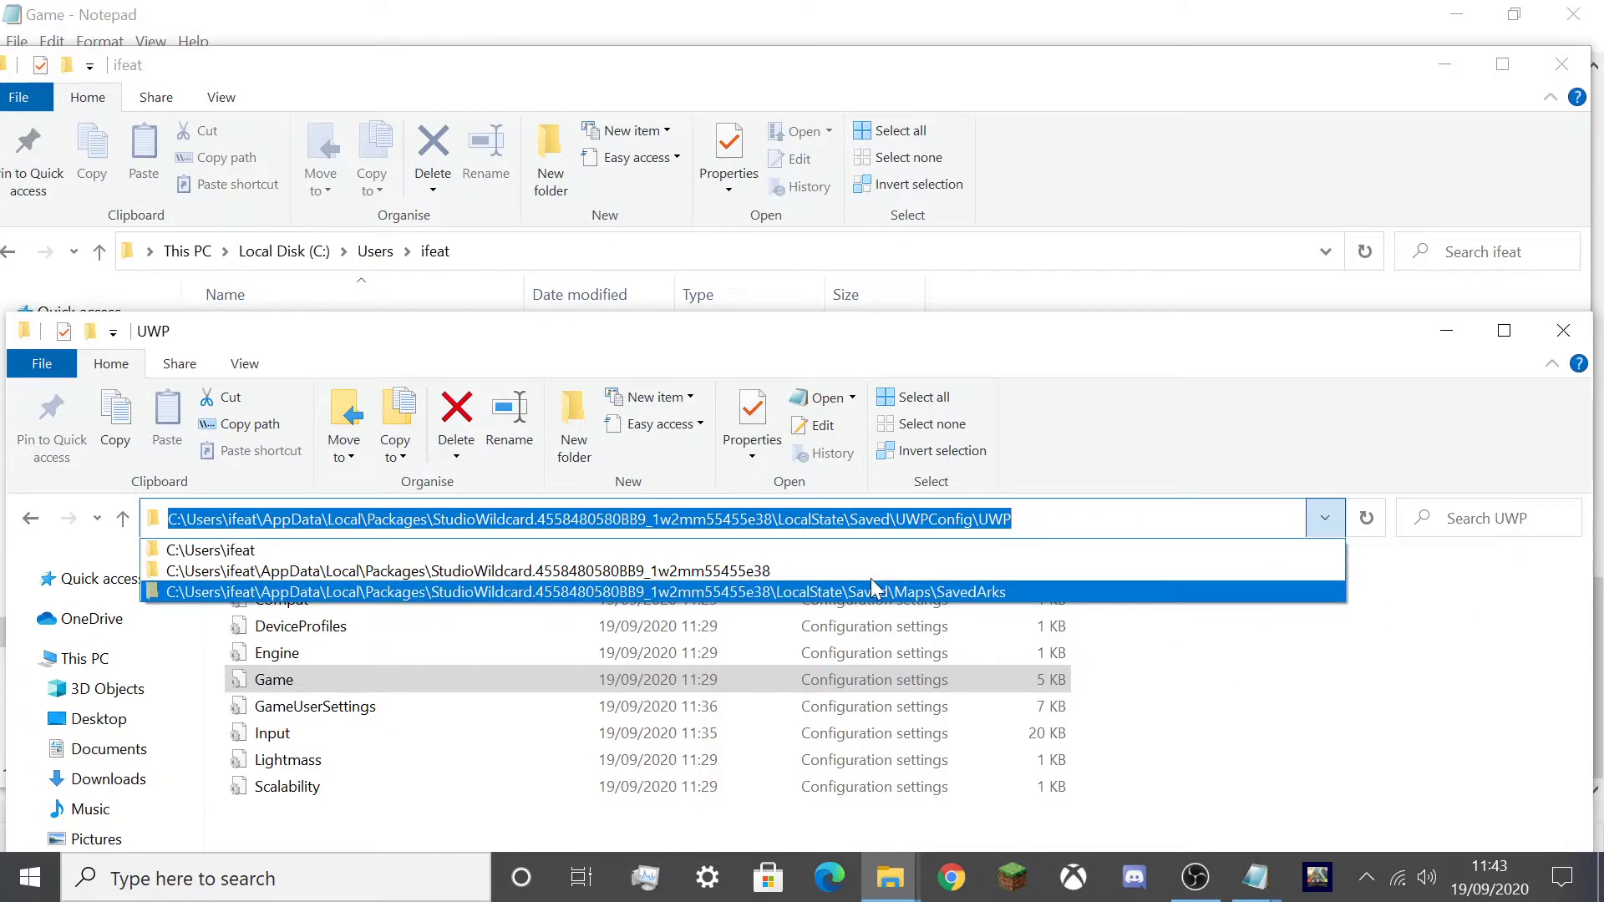
key("Escape")
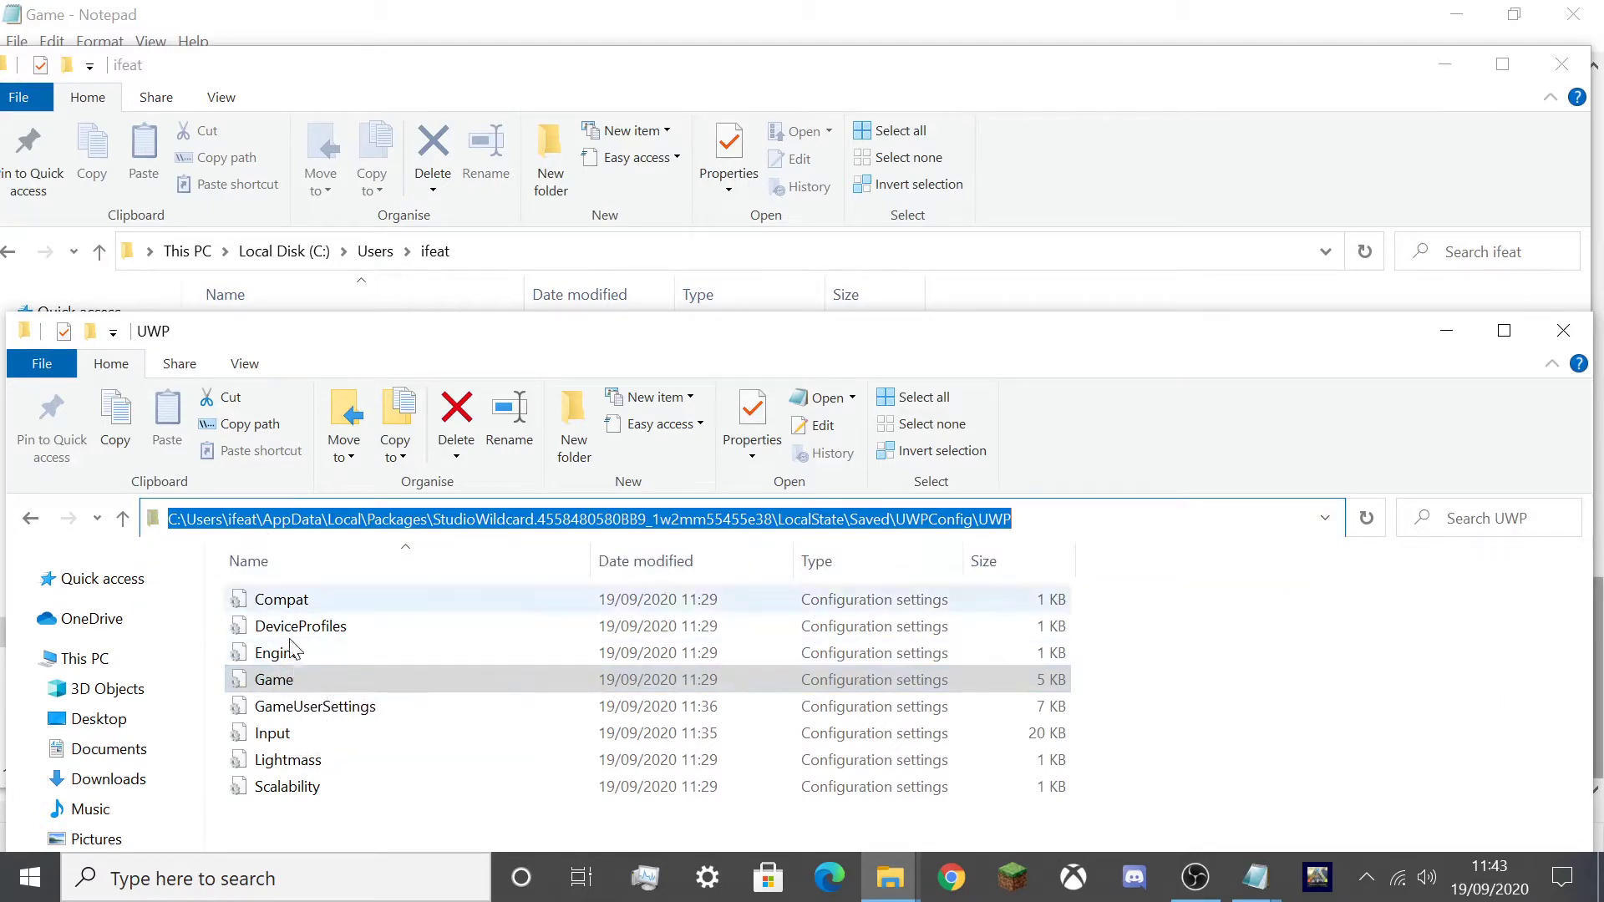
left_click(1290, 657)
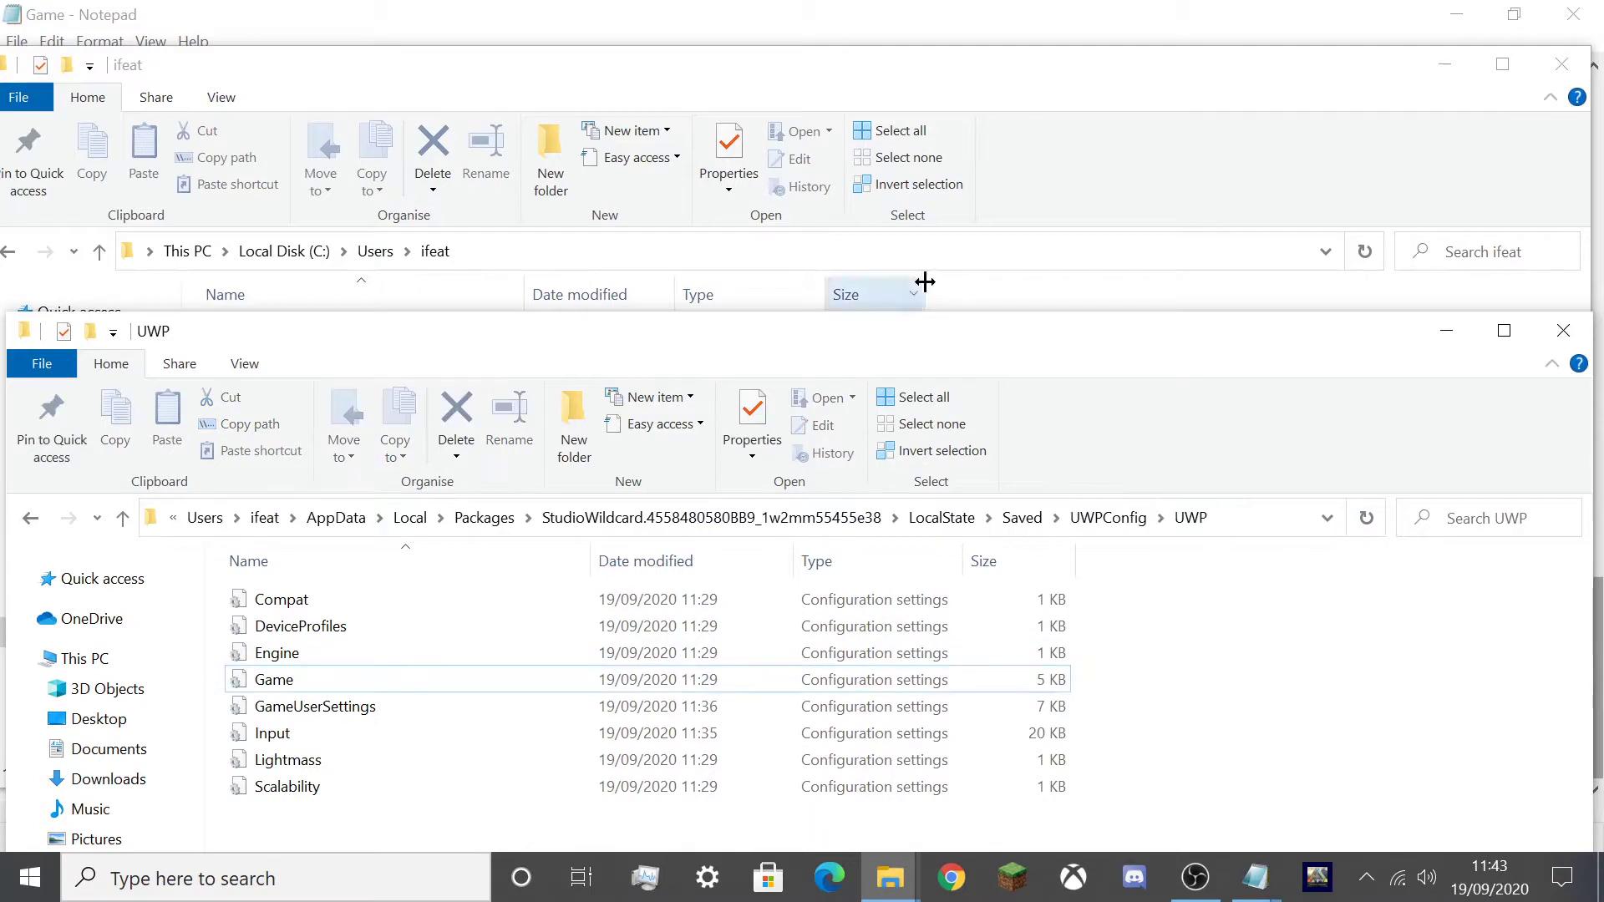
left_click_drag(892, 332, 891, 167)
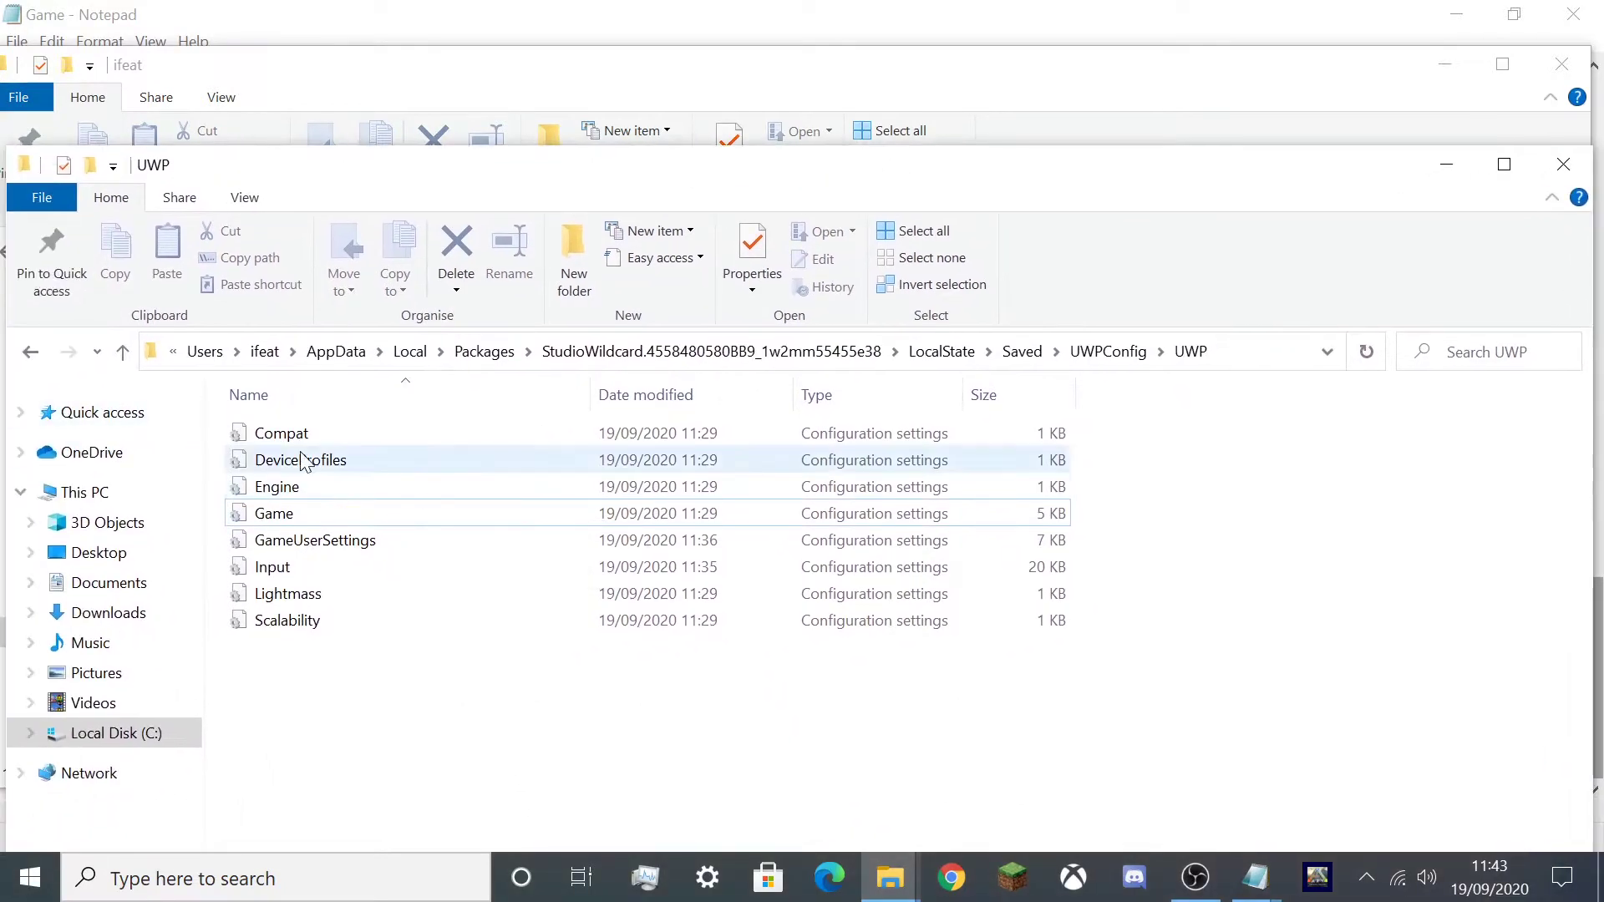
double_click(273, 513)
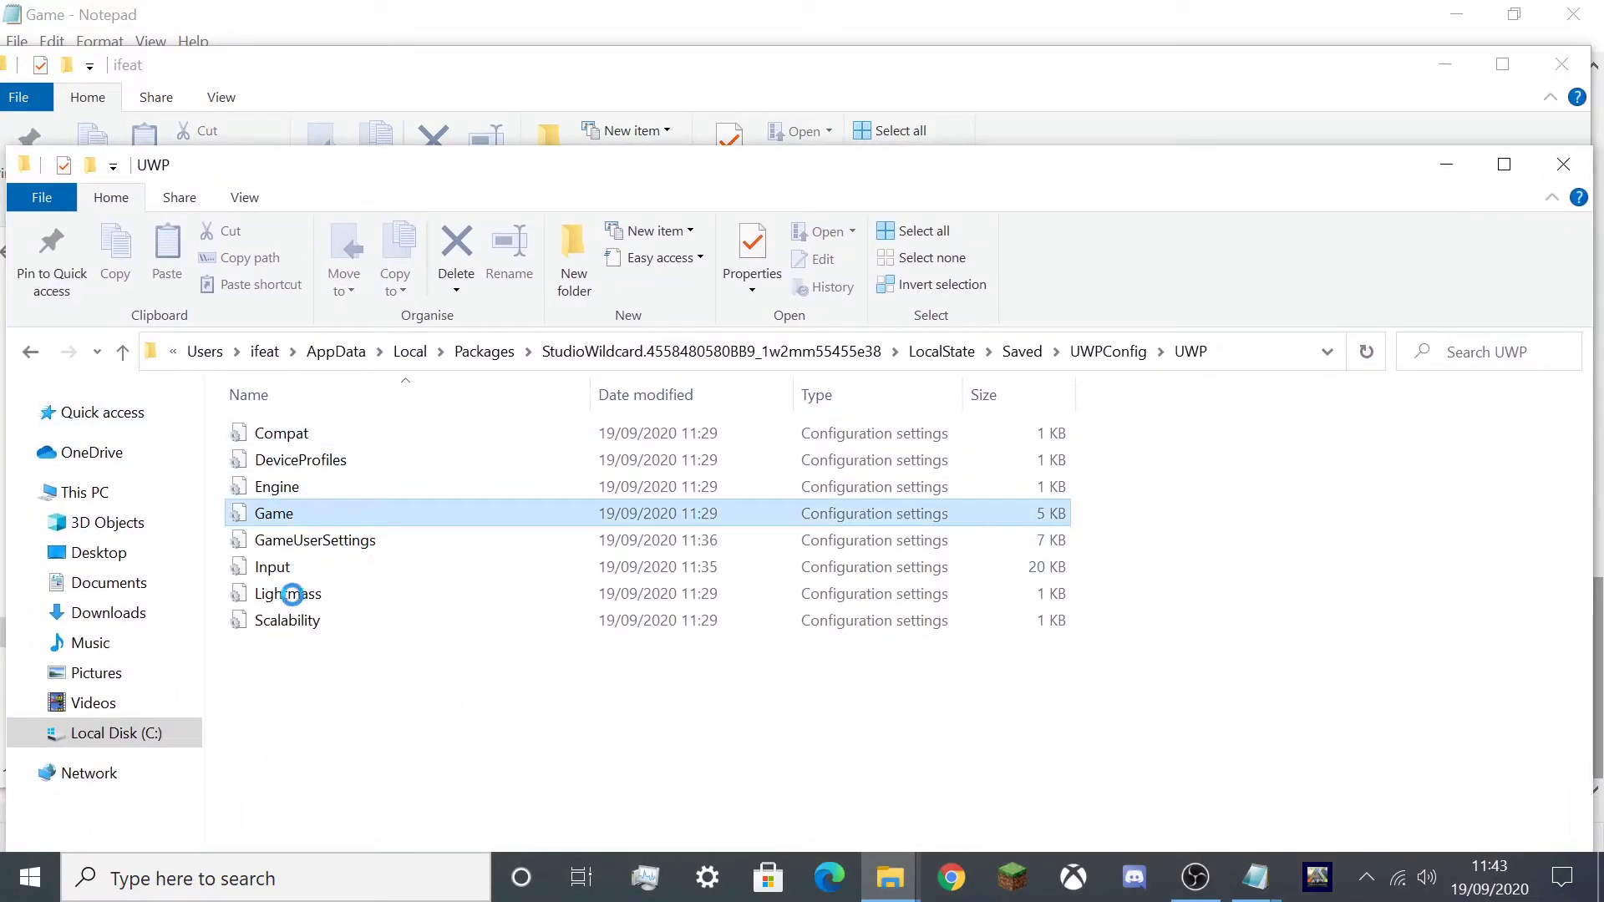
- Open the UWP folder's Game file with Notepad
right_click(324, 513)
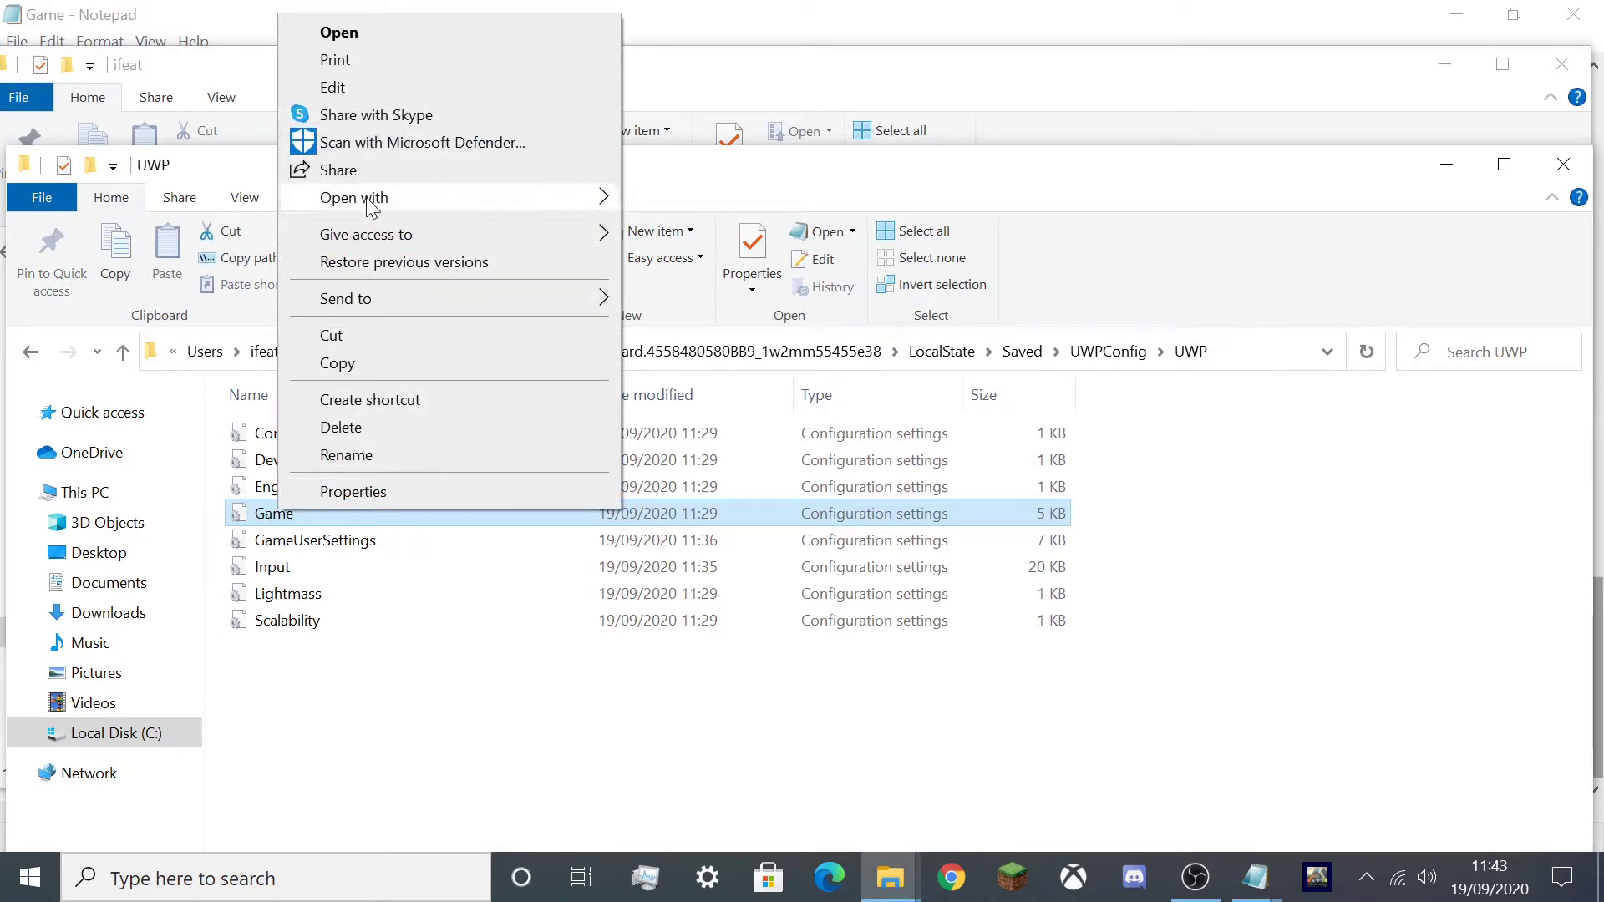
mouse_move(372, 206)
left_click(708, 208)
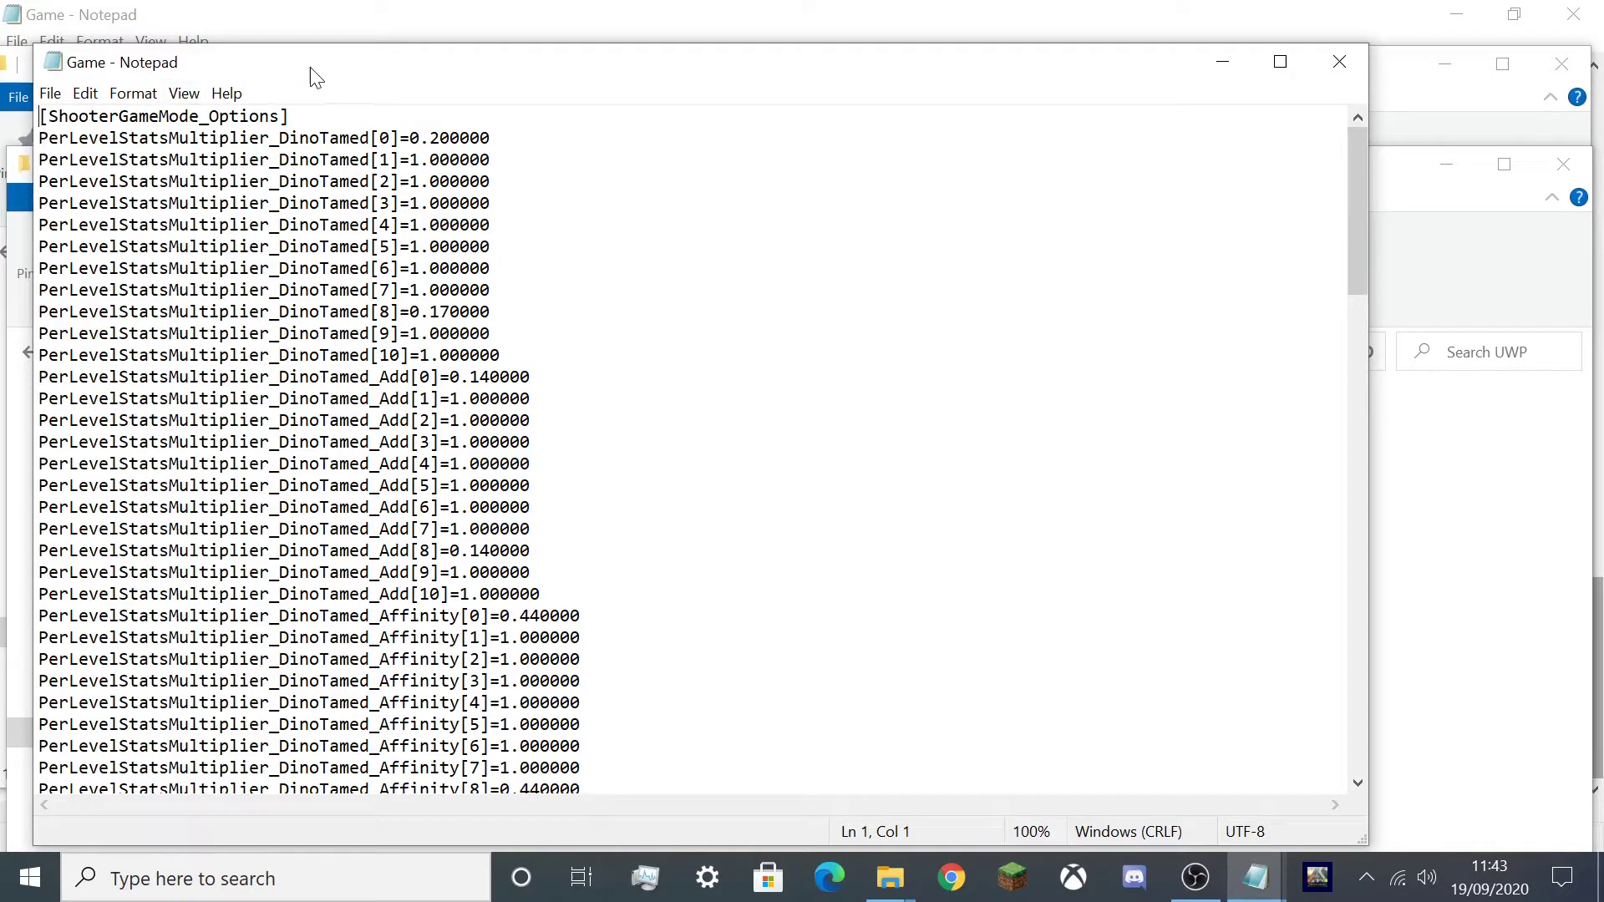
- Read through the Game file's settings down to MaxNumberOfPlayersInTribe=0
scroll(694, 451, "down", 7)
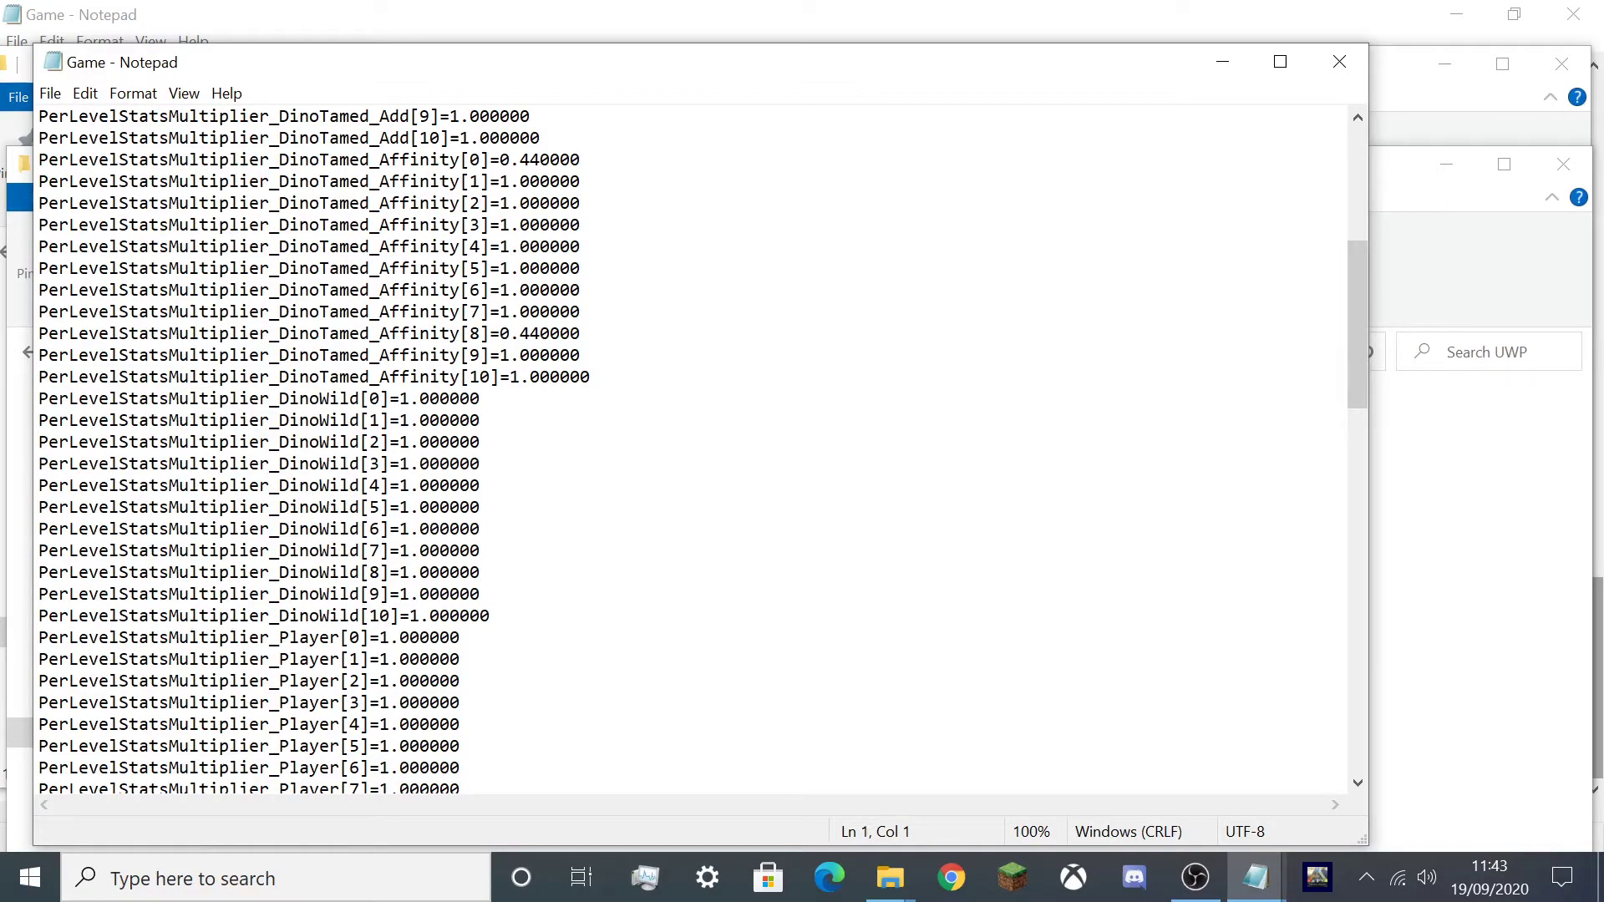
scroll(693, 451, "down", 20)
scroll(693, 451, "down", 6)
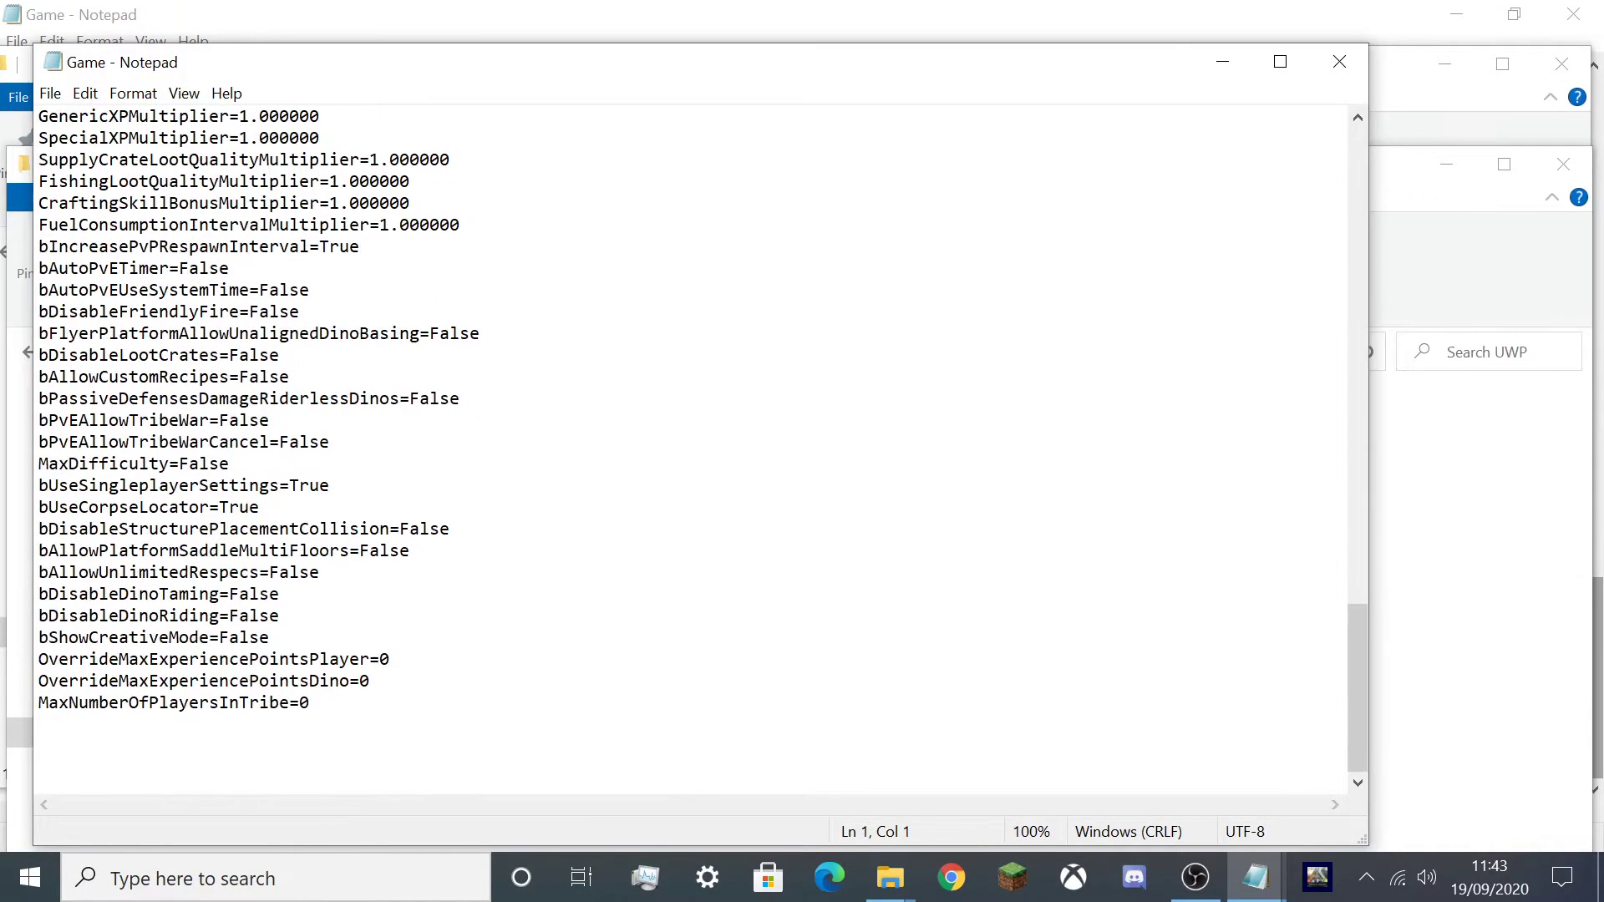
scroll(693, 451, "up", 6)
scroll(694, 451, "down", 4)
scroll(694, 451, "down", 2)
scroll(693, 451, "up", 14)
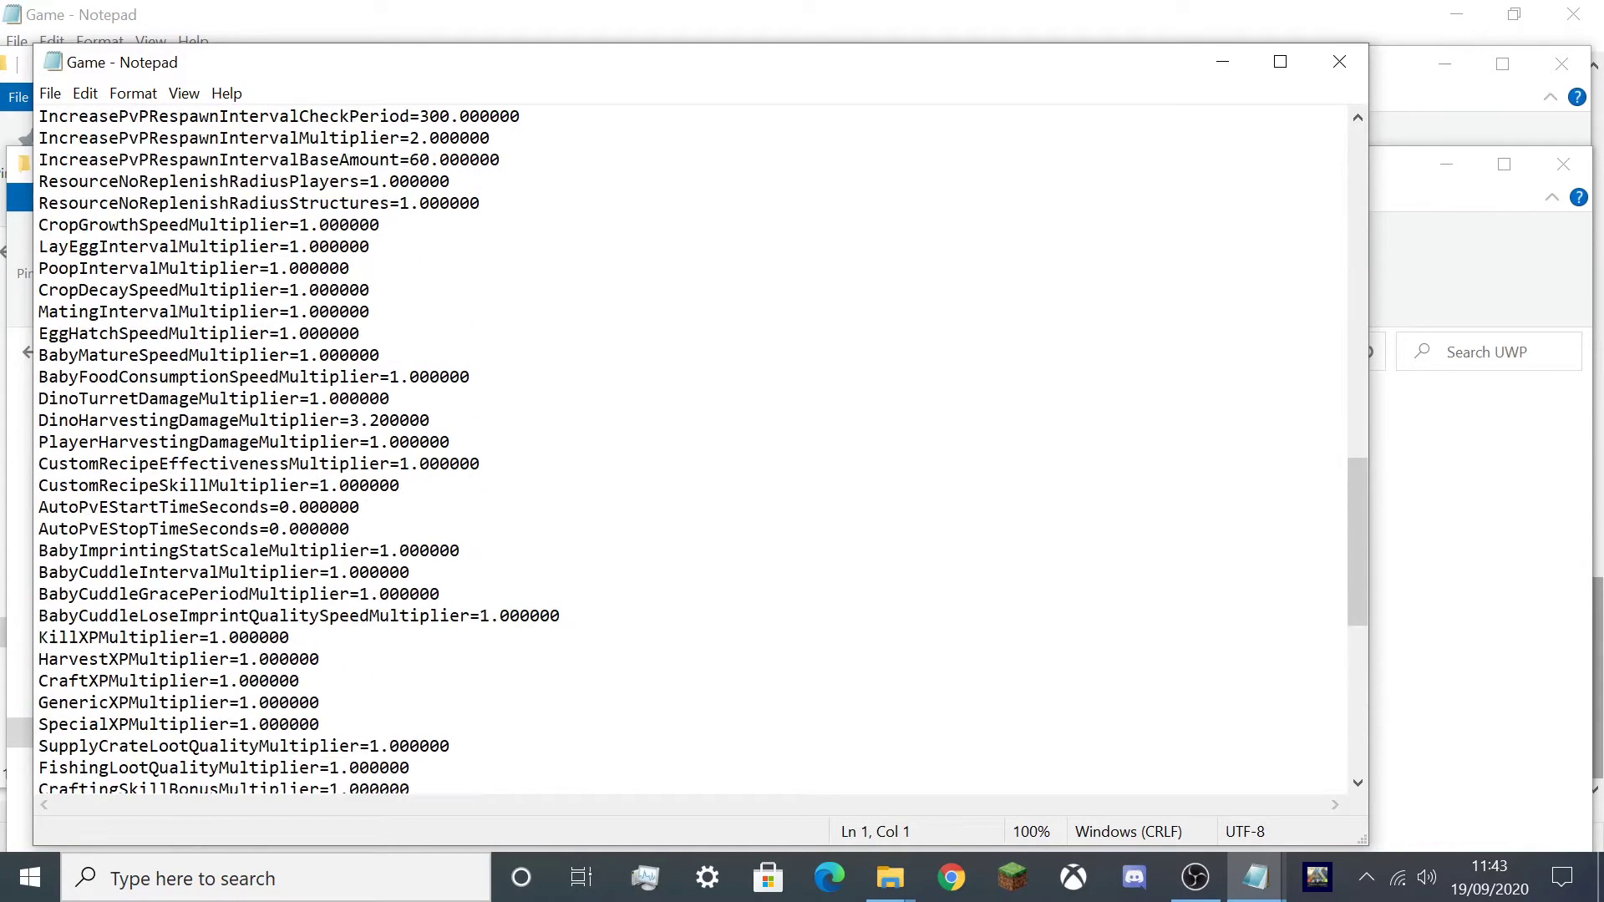
scroll(693, 451, "up", 12)
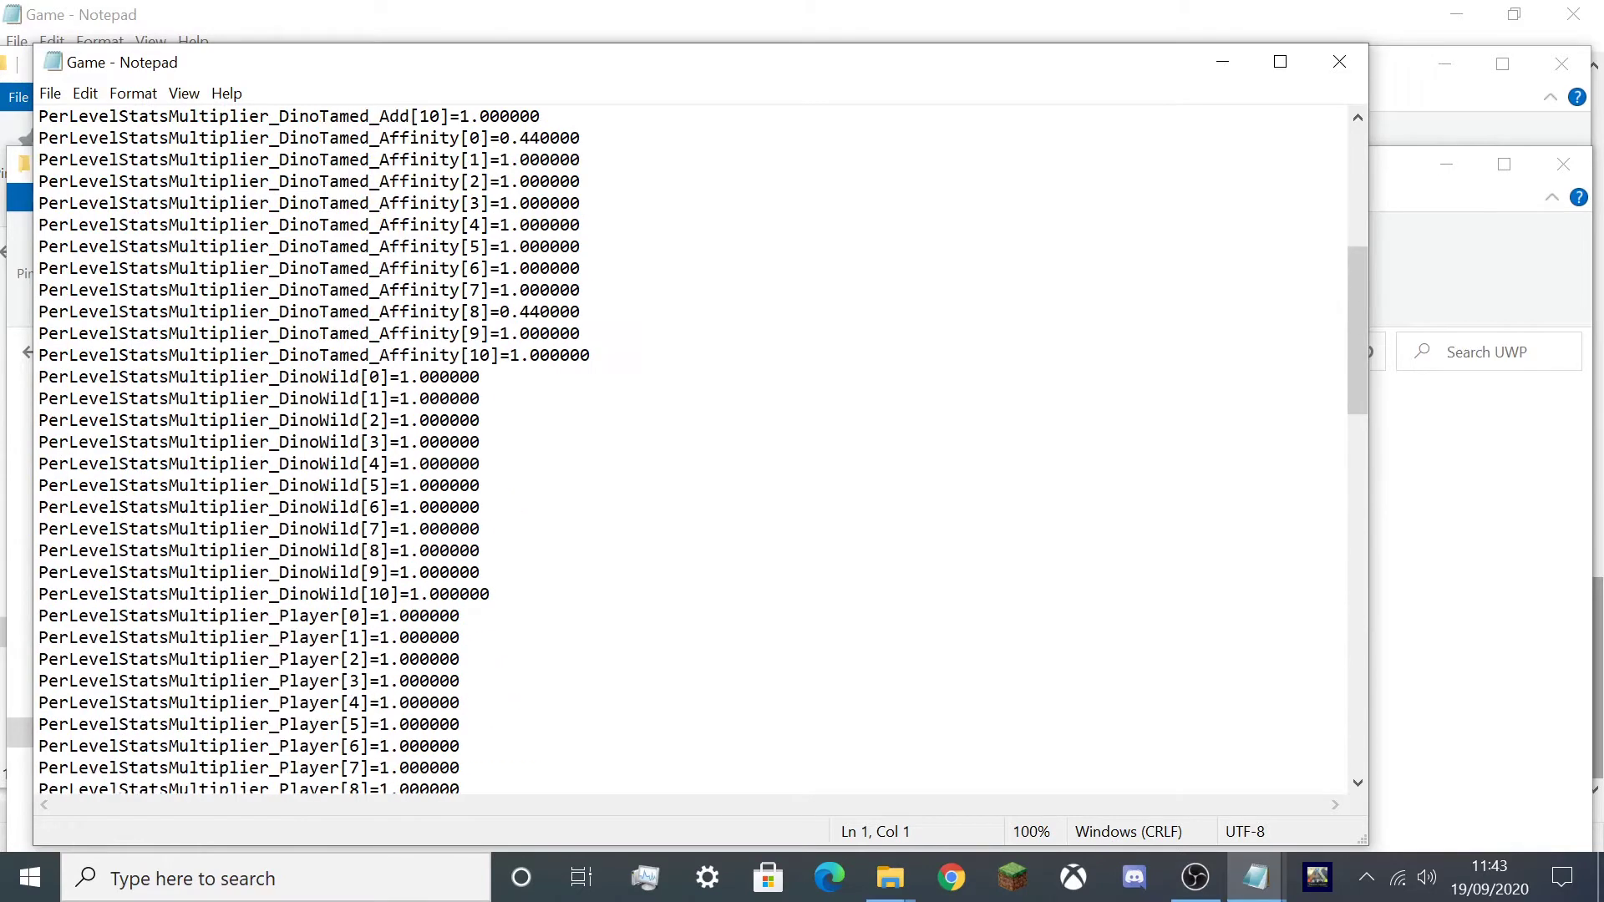
scroll(694, 452, "up", 4)
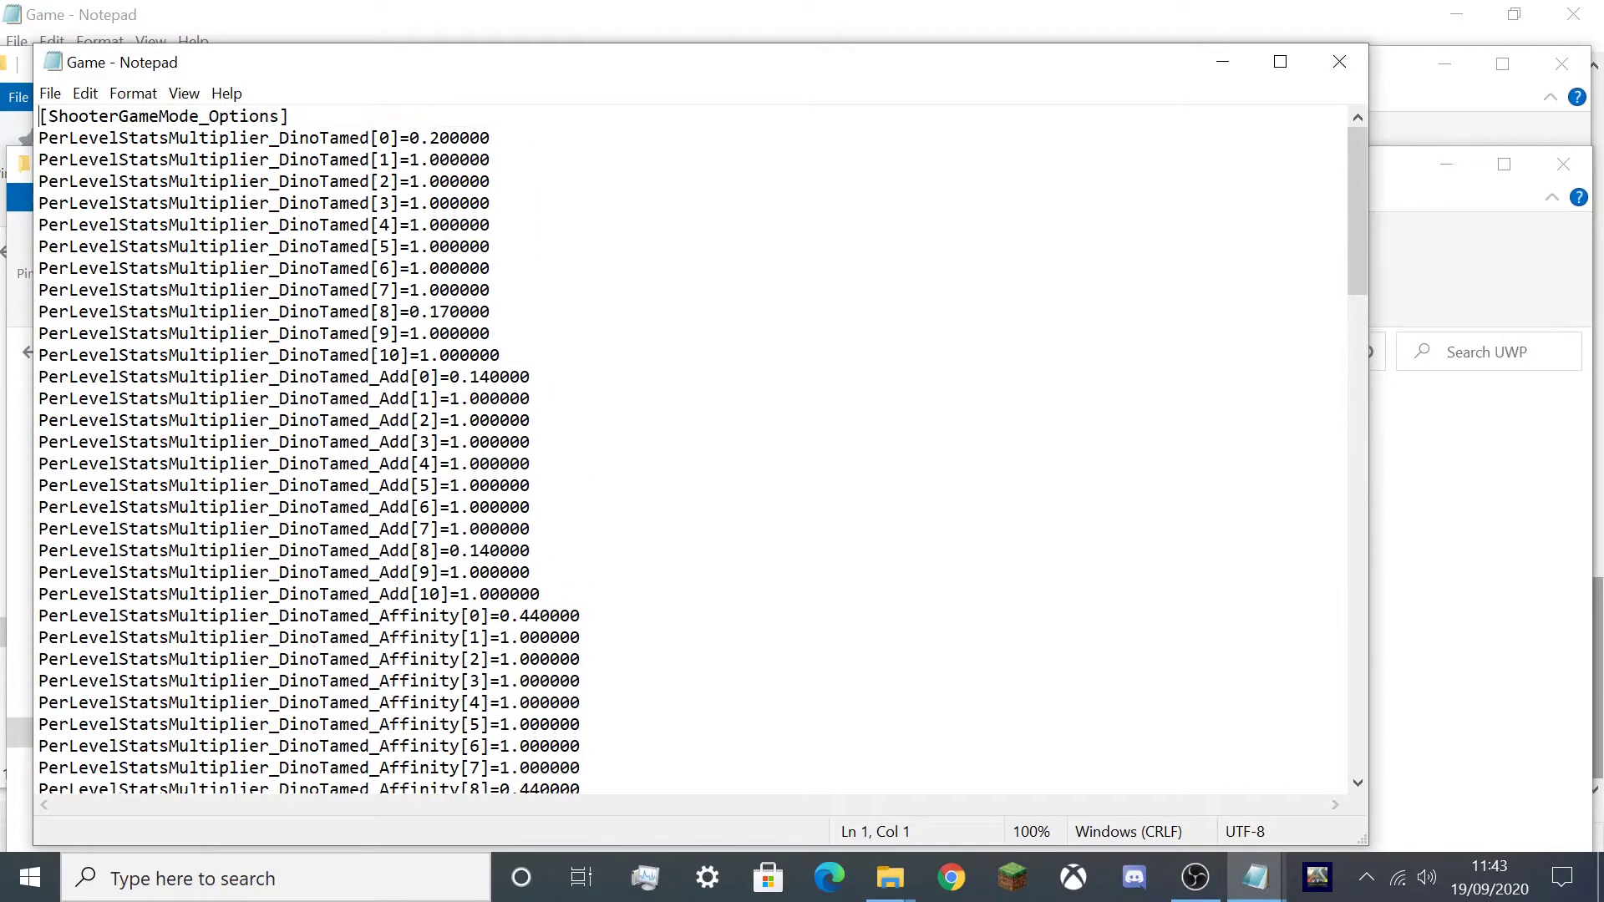
scroll(693, 452, "down", 12)
scroll(694, 452, "up", 9)
scroll(694, 452, "down", 2)
scroll(694, 451, "down", 20)
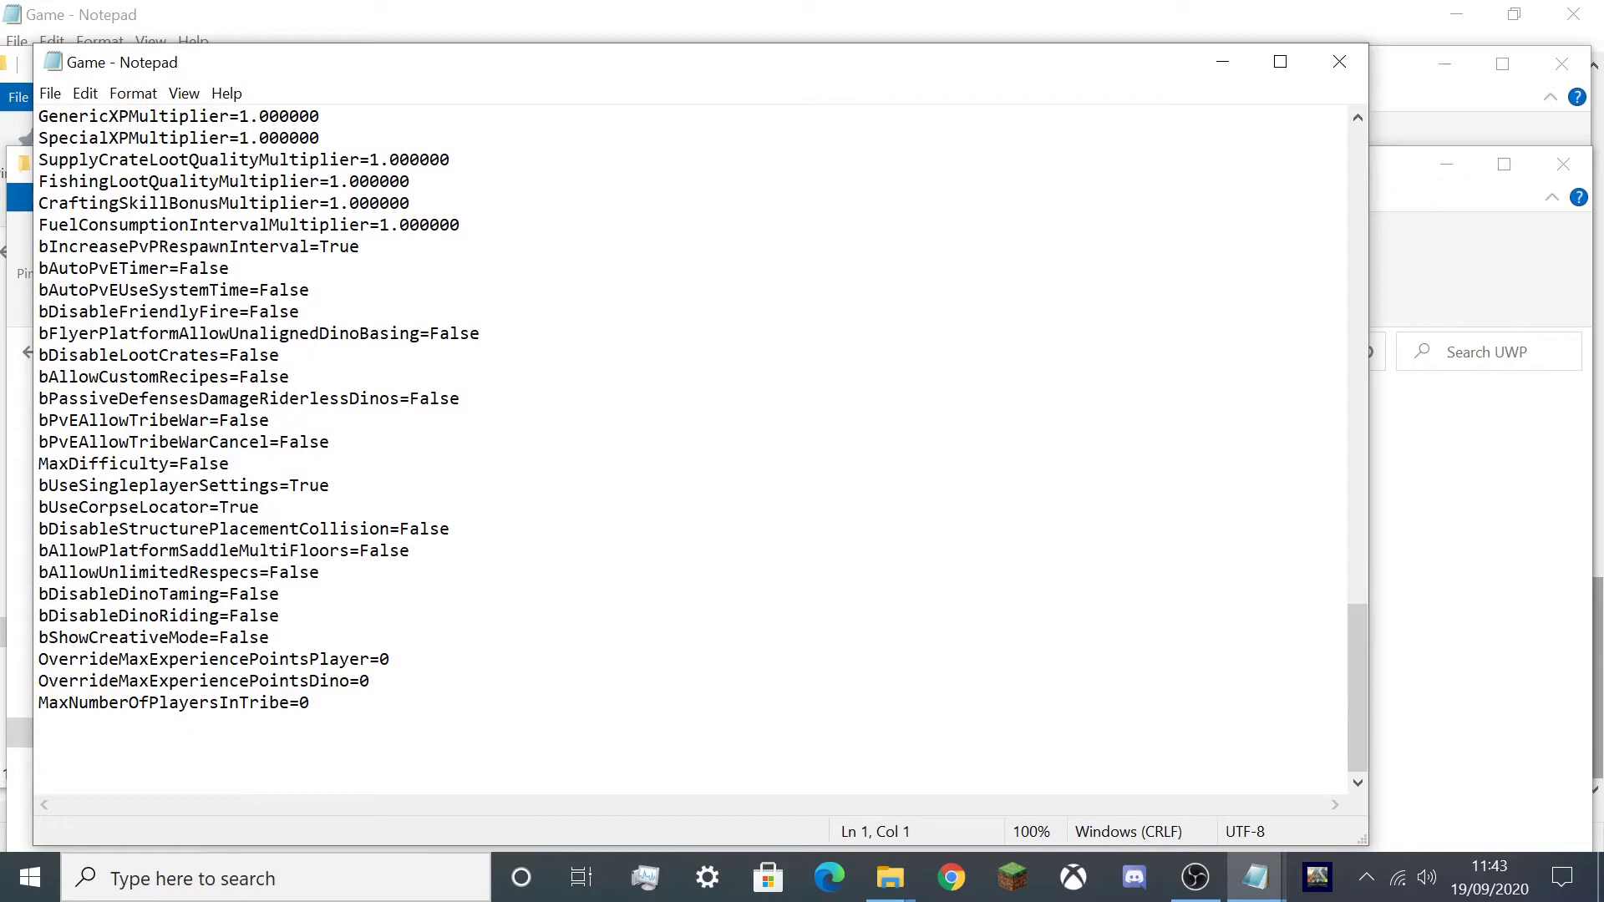
left_click(1255, 877)
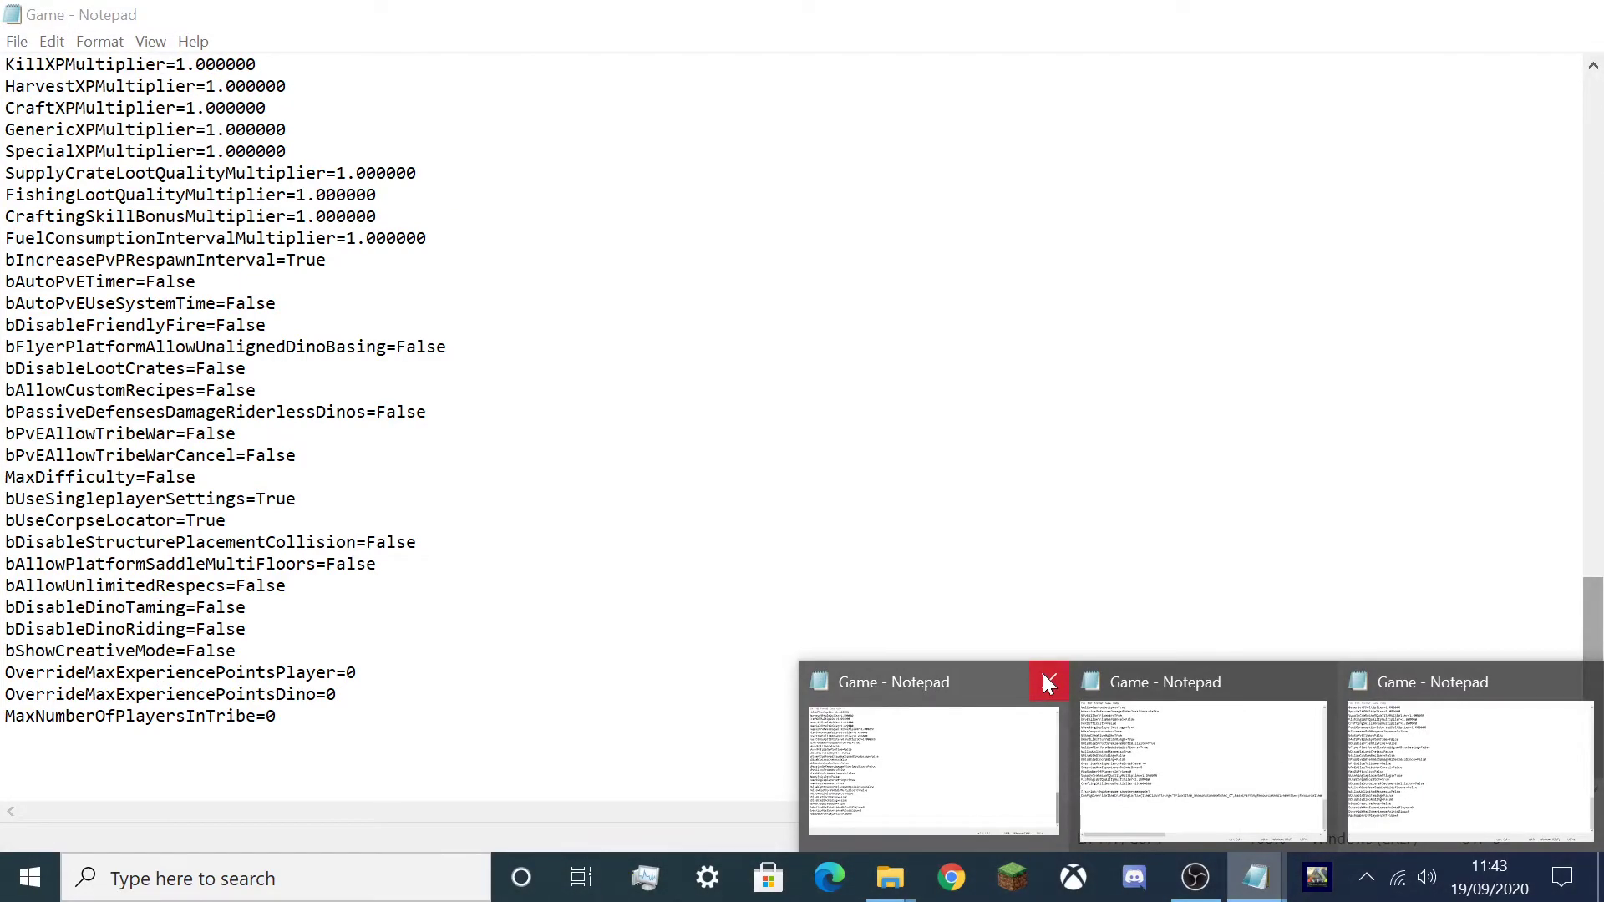
- Paste the ConfigOverrideItemCraftingCosts line at the end of the other Game file
left_click(1044, 675)
left_click(1120, 770)
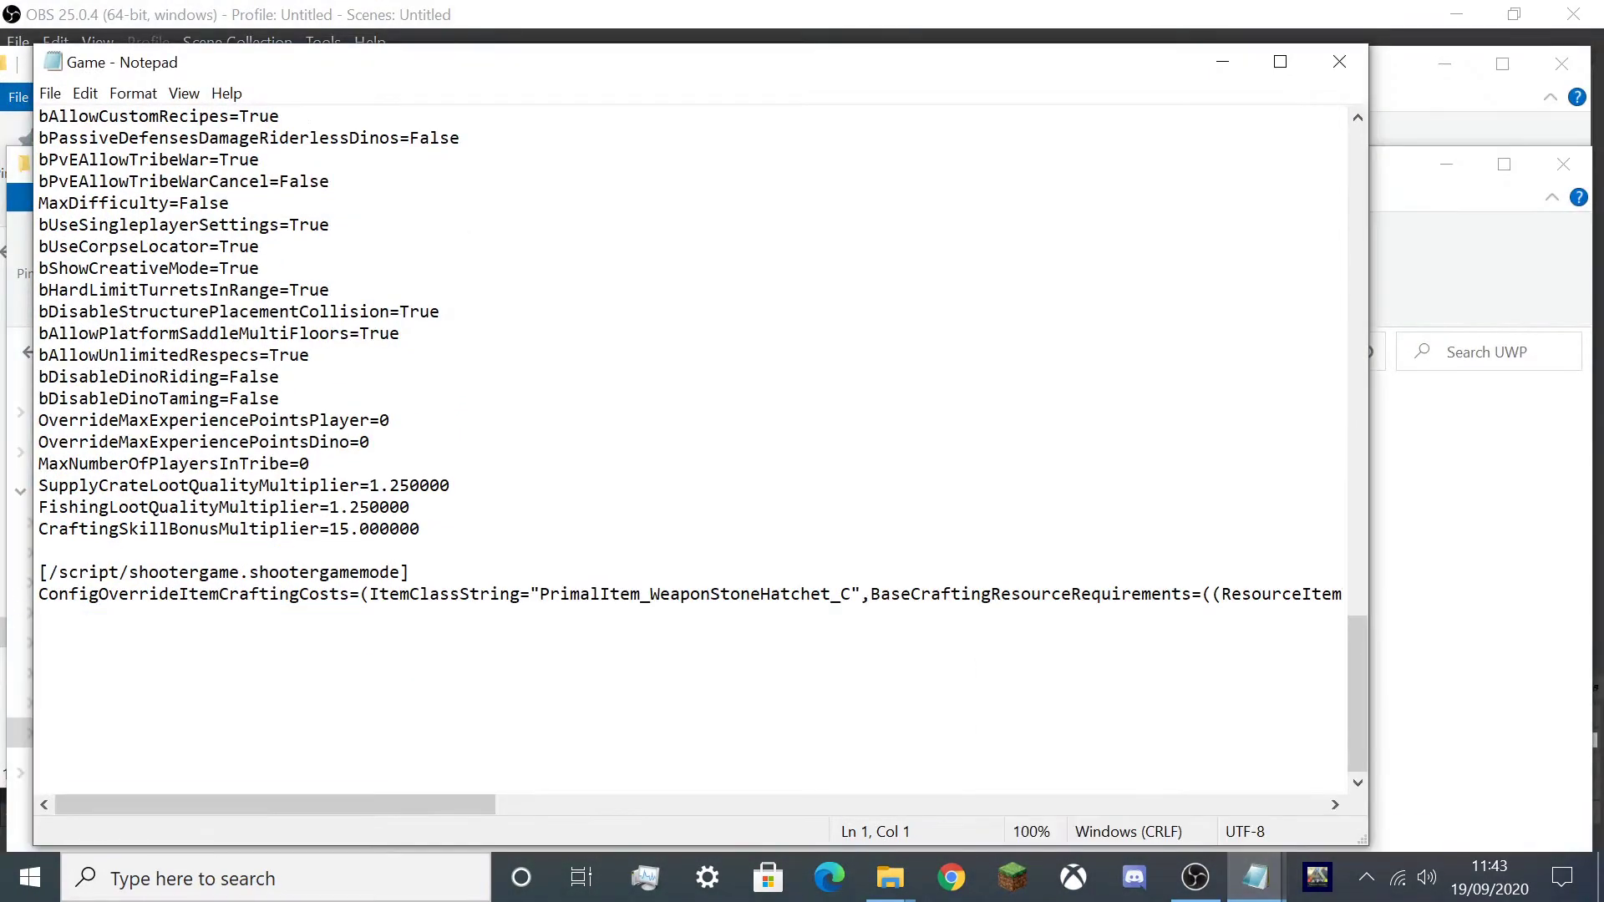
key("shift+Down")
key("ctrl+c")
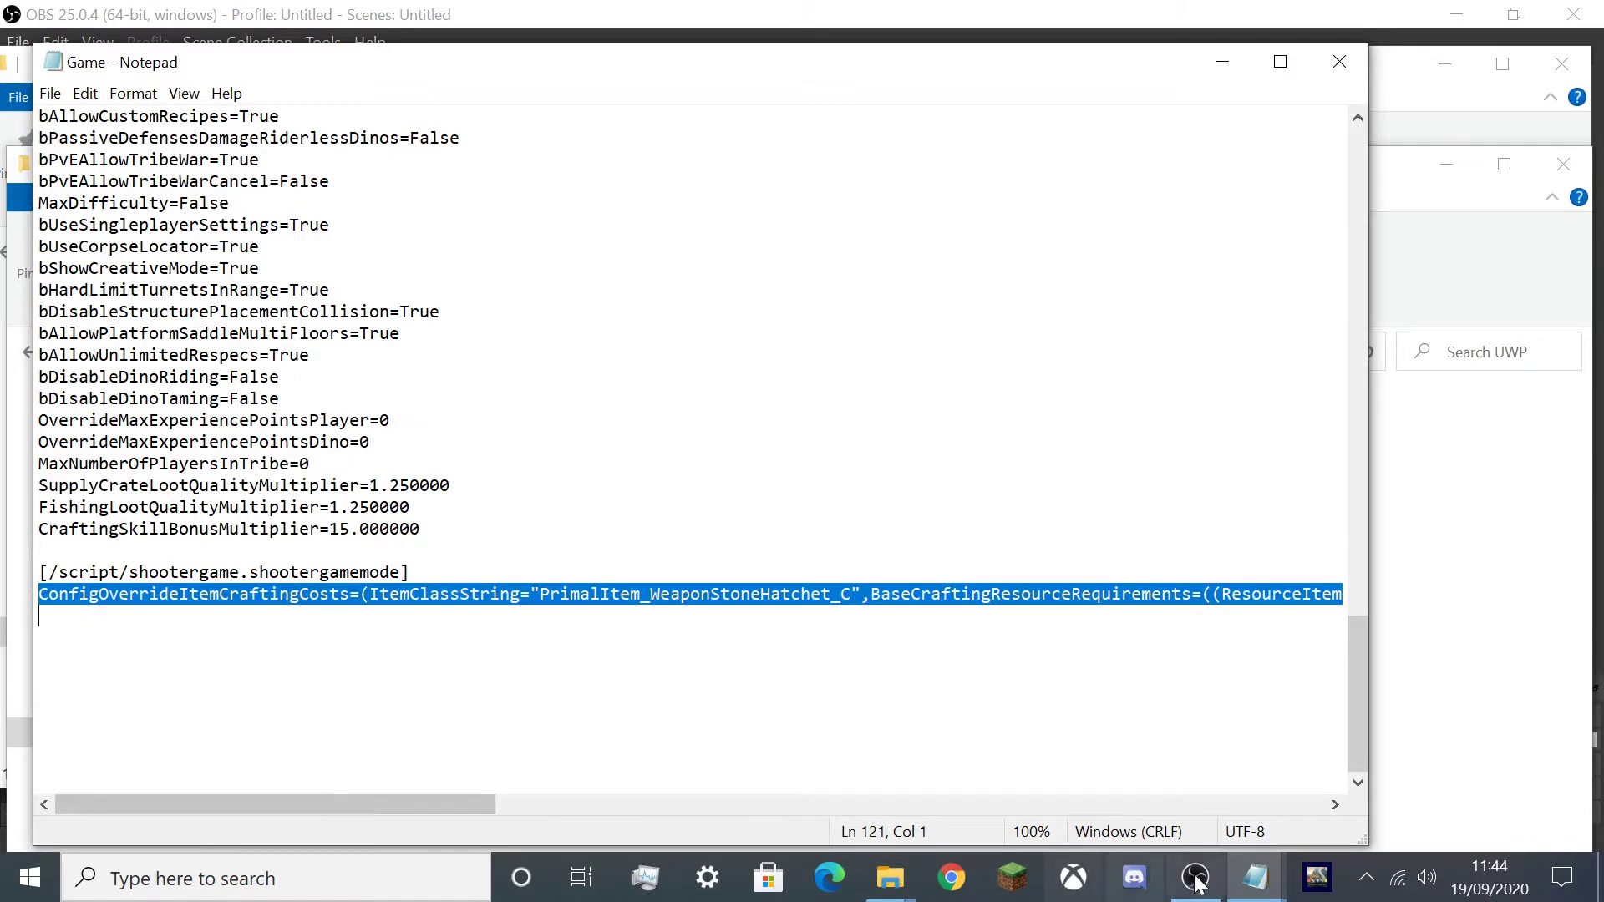
mouse_move(1255, 877)
left_click(1420, 777)
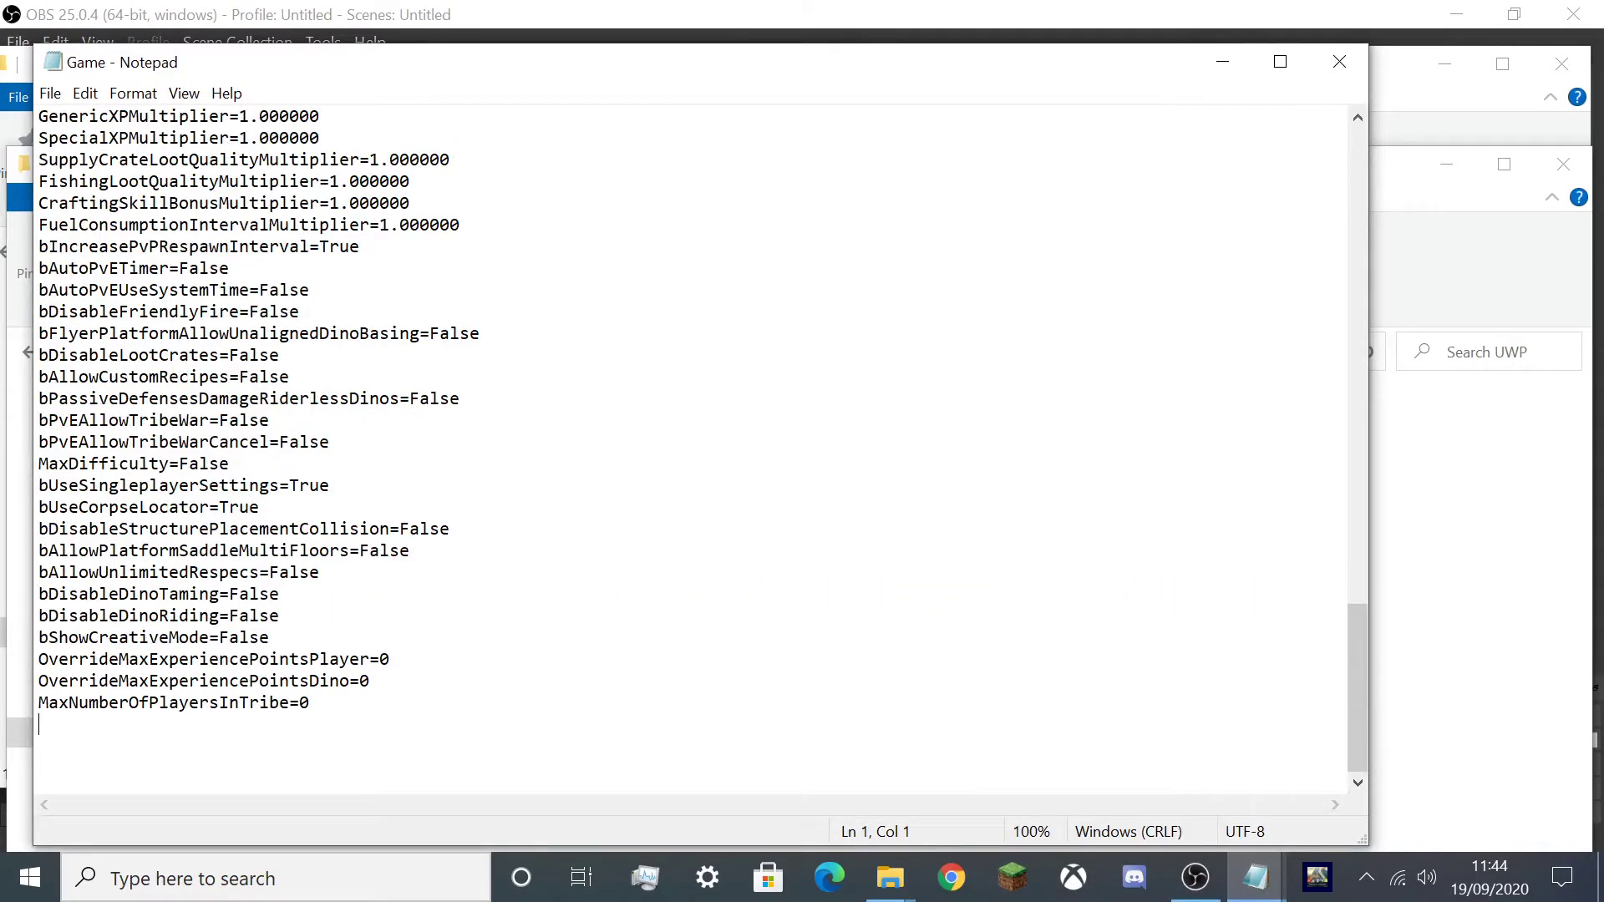
key("ctrl+v")
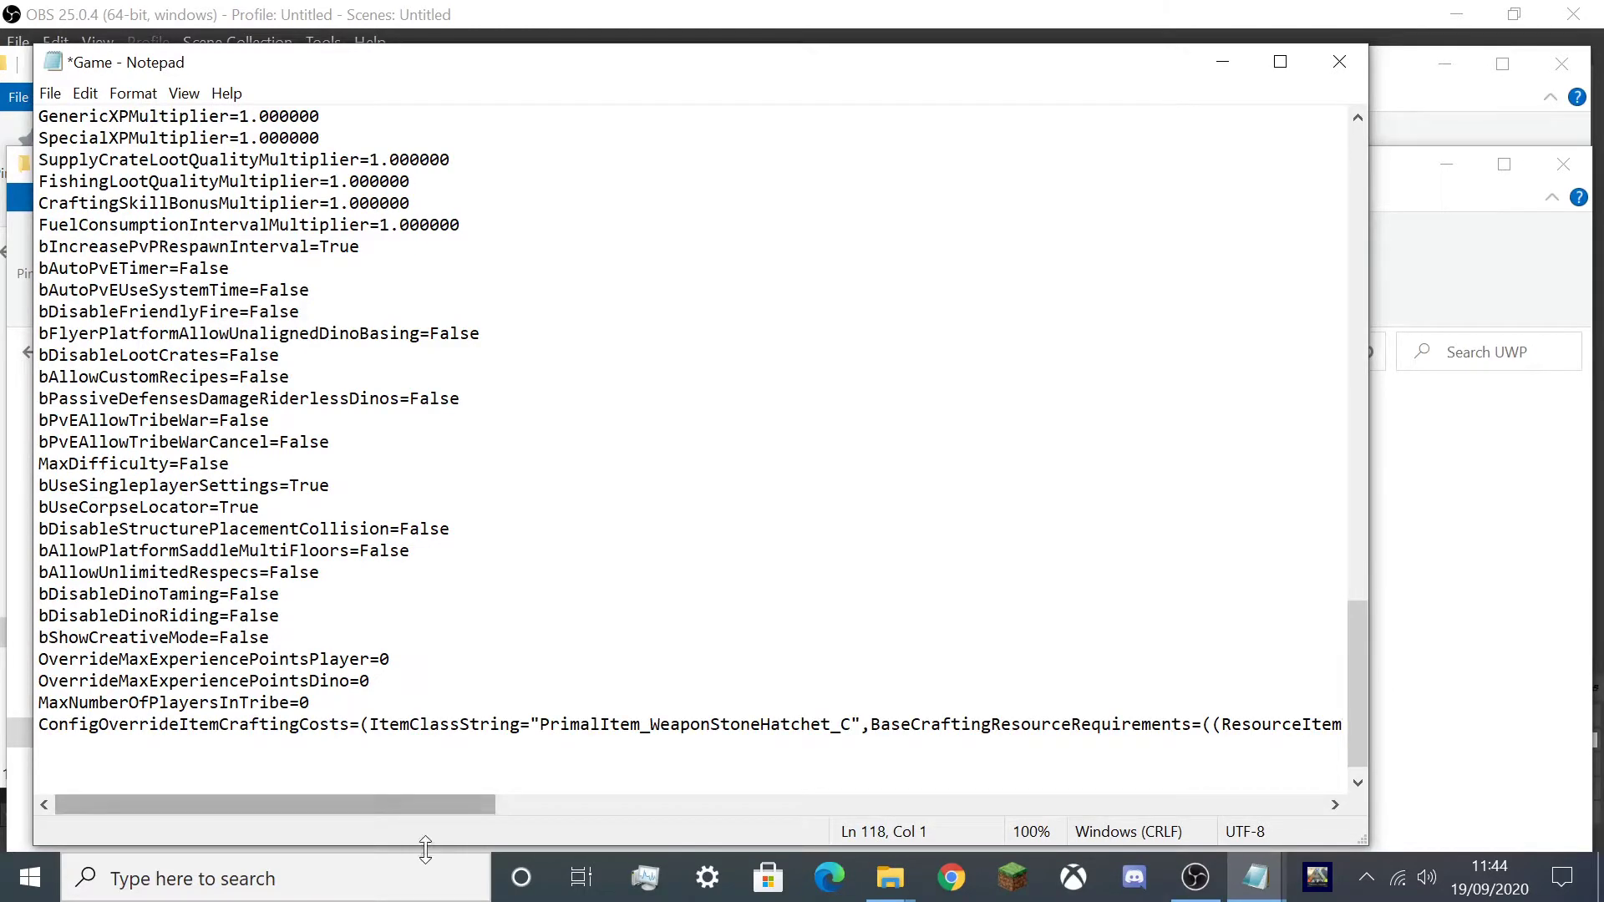
- Save the edited Game file and close its Notepad window
left_click_drag(433, 808, 760, 781)
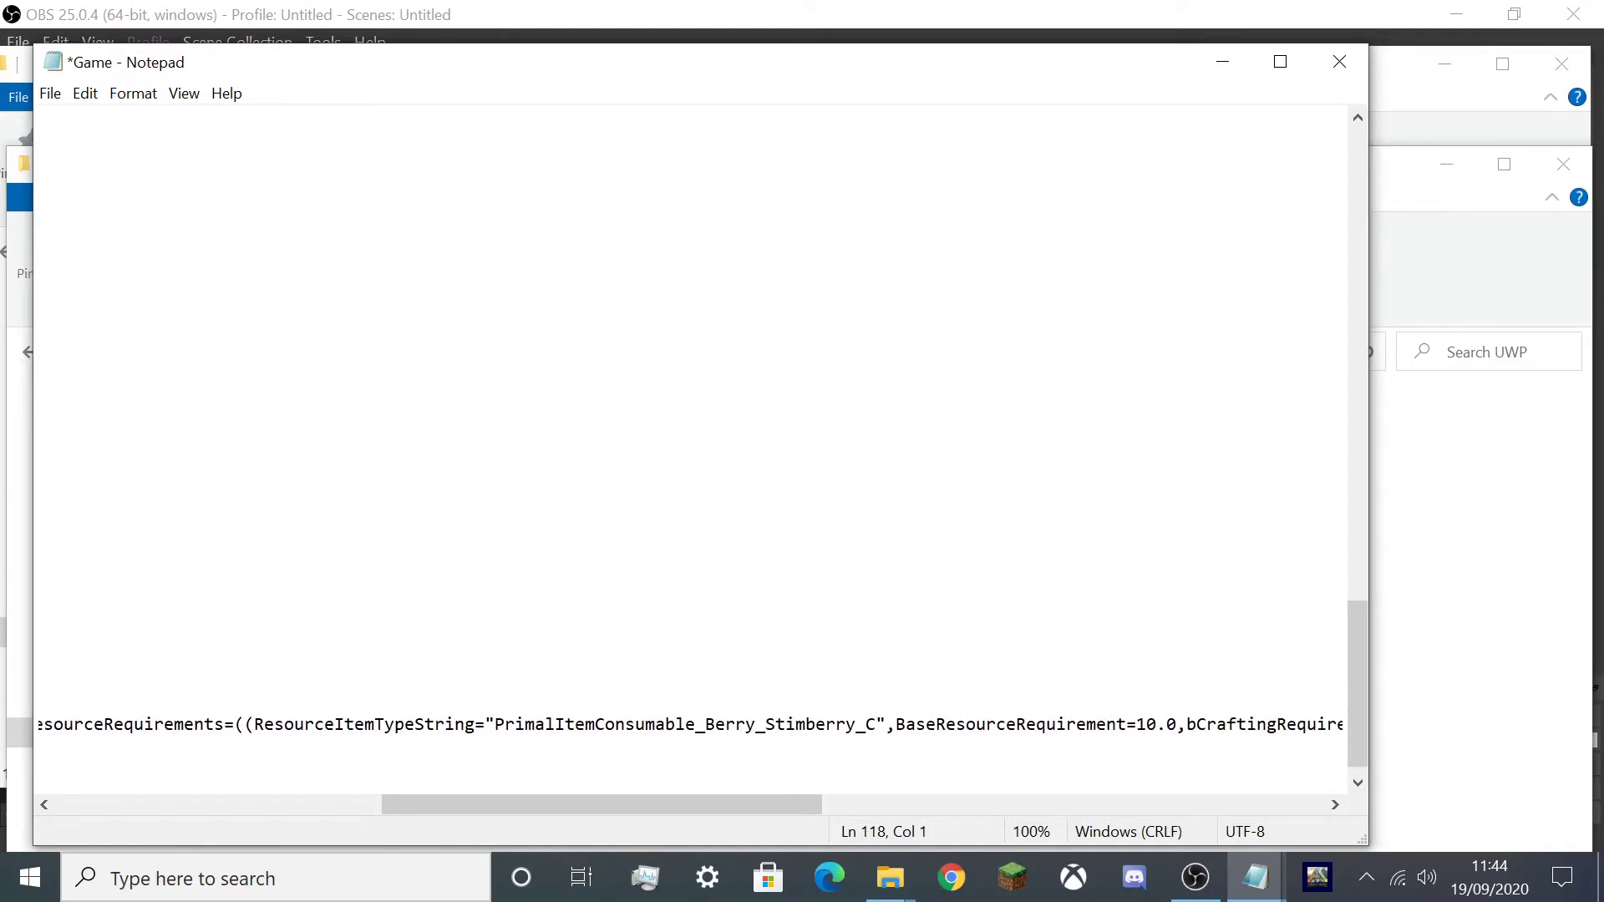
left_click_drag(764, 795, 1159, 777)
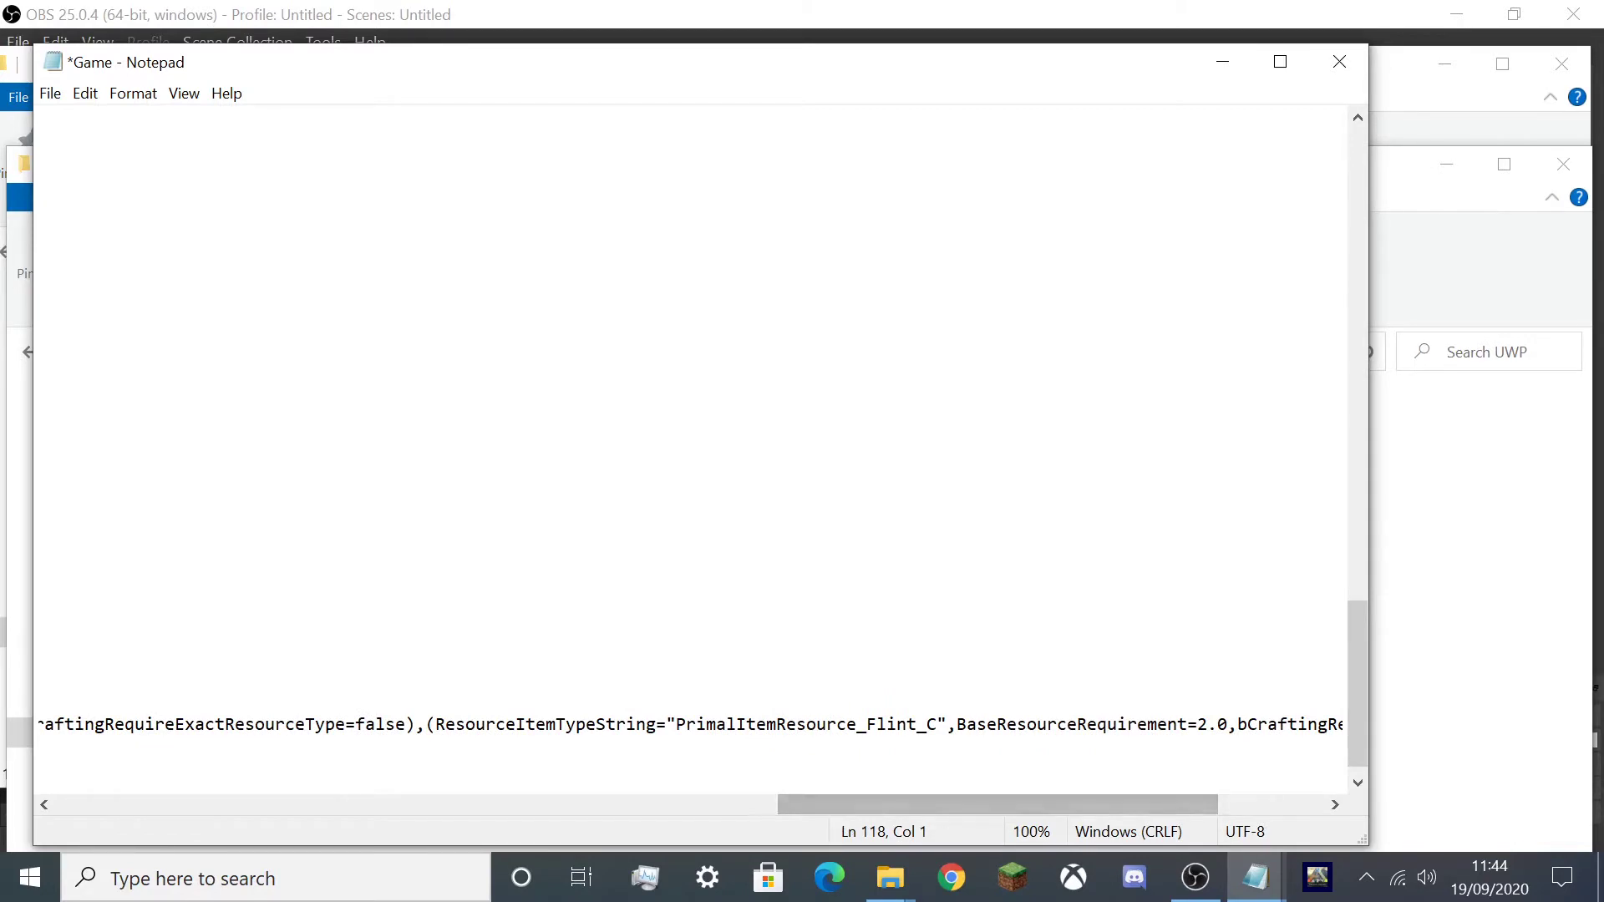
left_click_drag(831, 798, 4, 668)
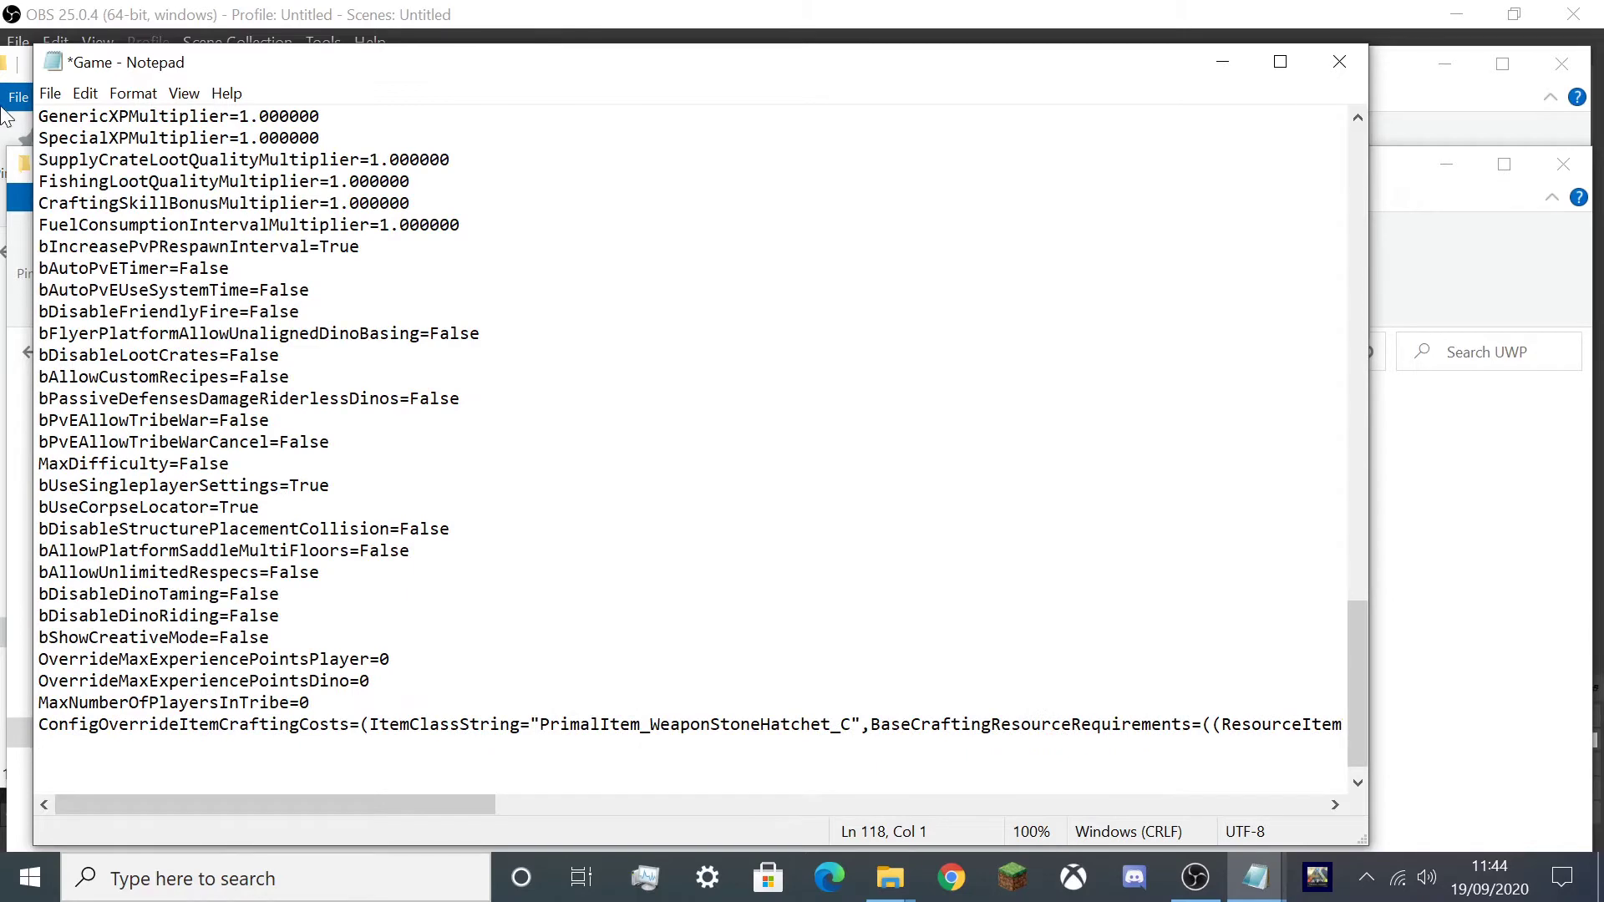
left_click(50, 92)
left_click(84, 200)
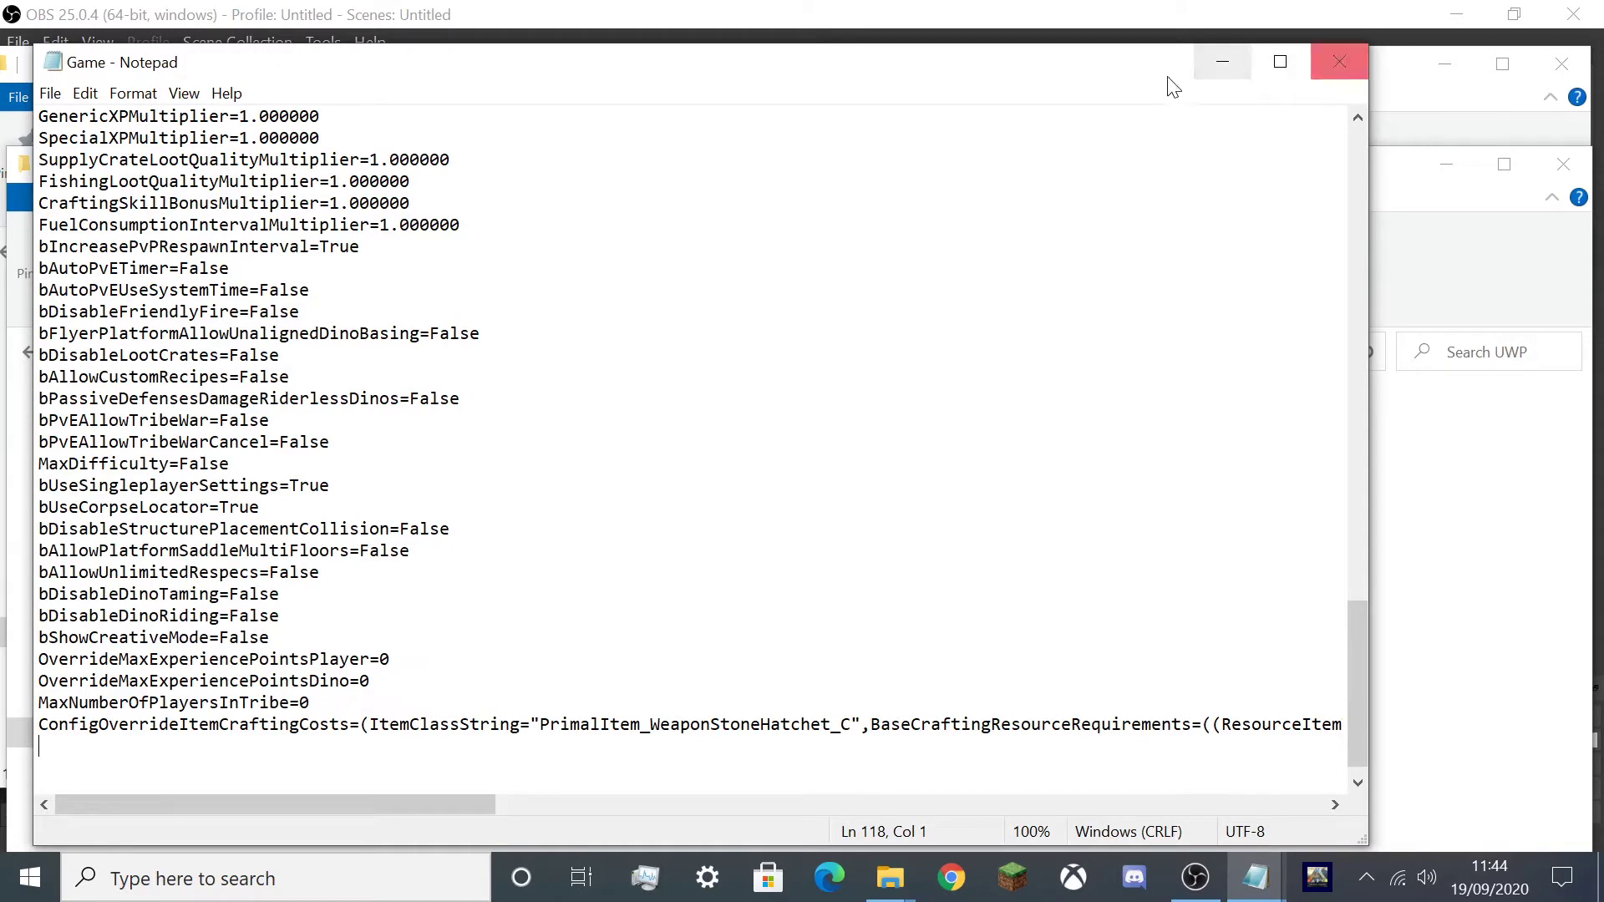
left_click(1354, 67)
- Check the Stone Hatchet's crafting requirements in the inventory's Crafting tab
left_click(269, 572)
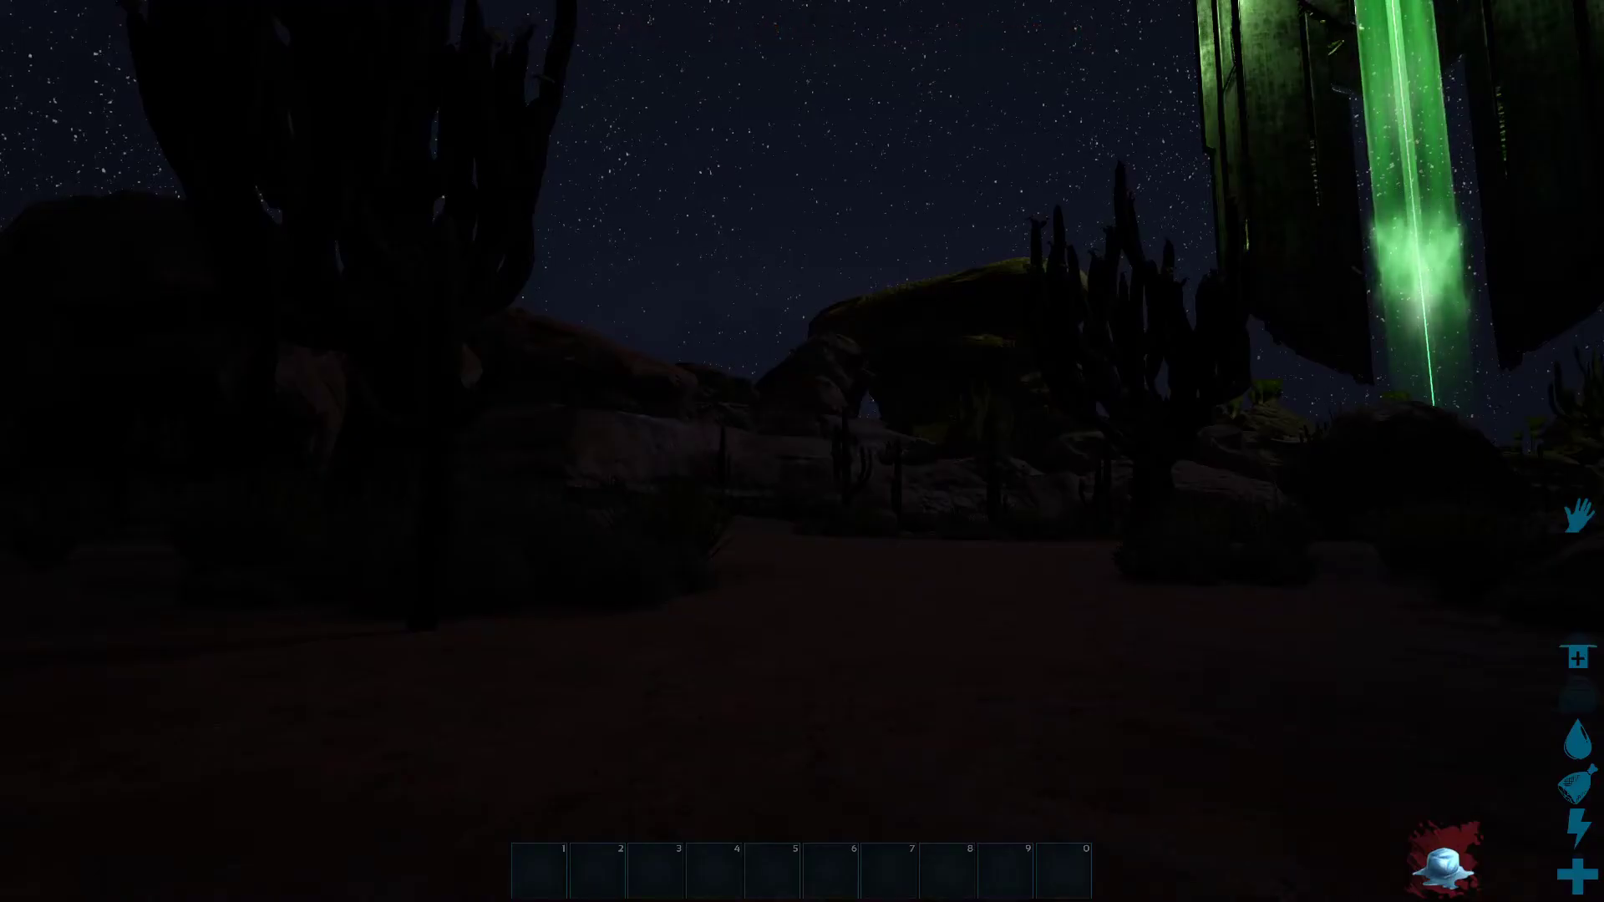
key("Tab")
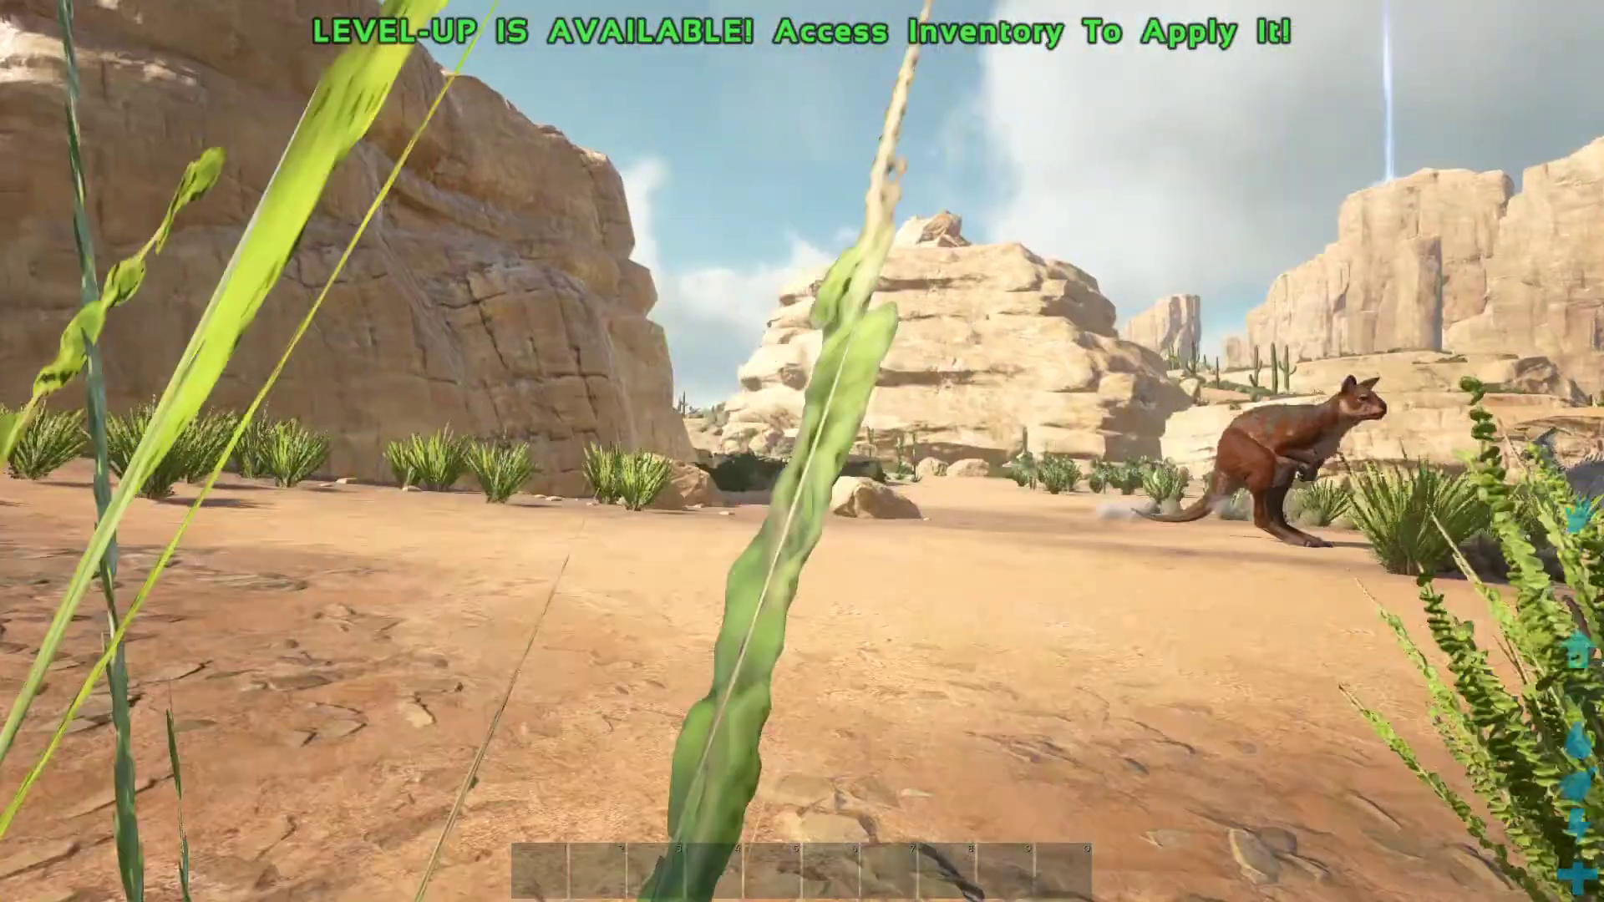
key("i")
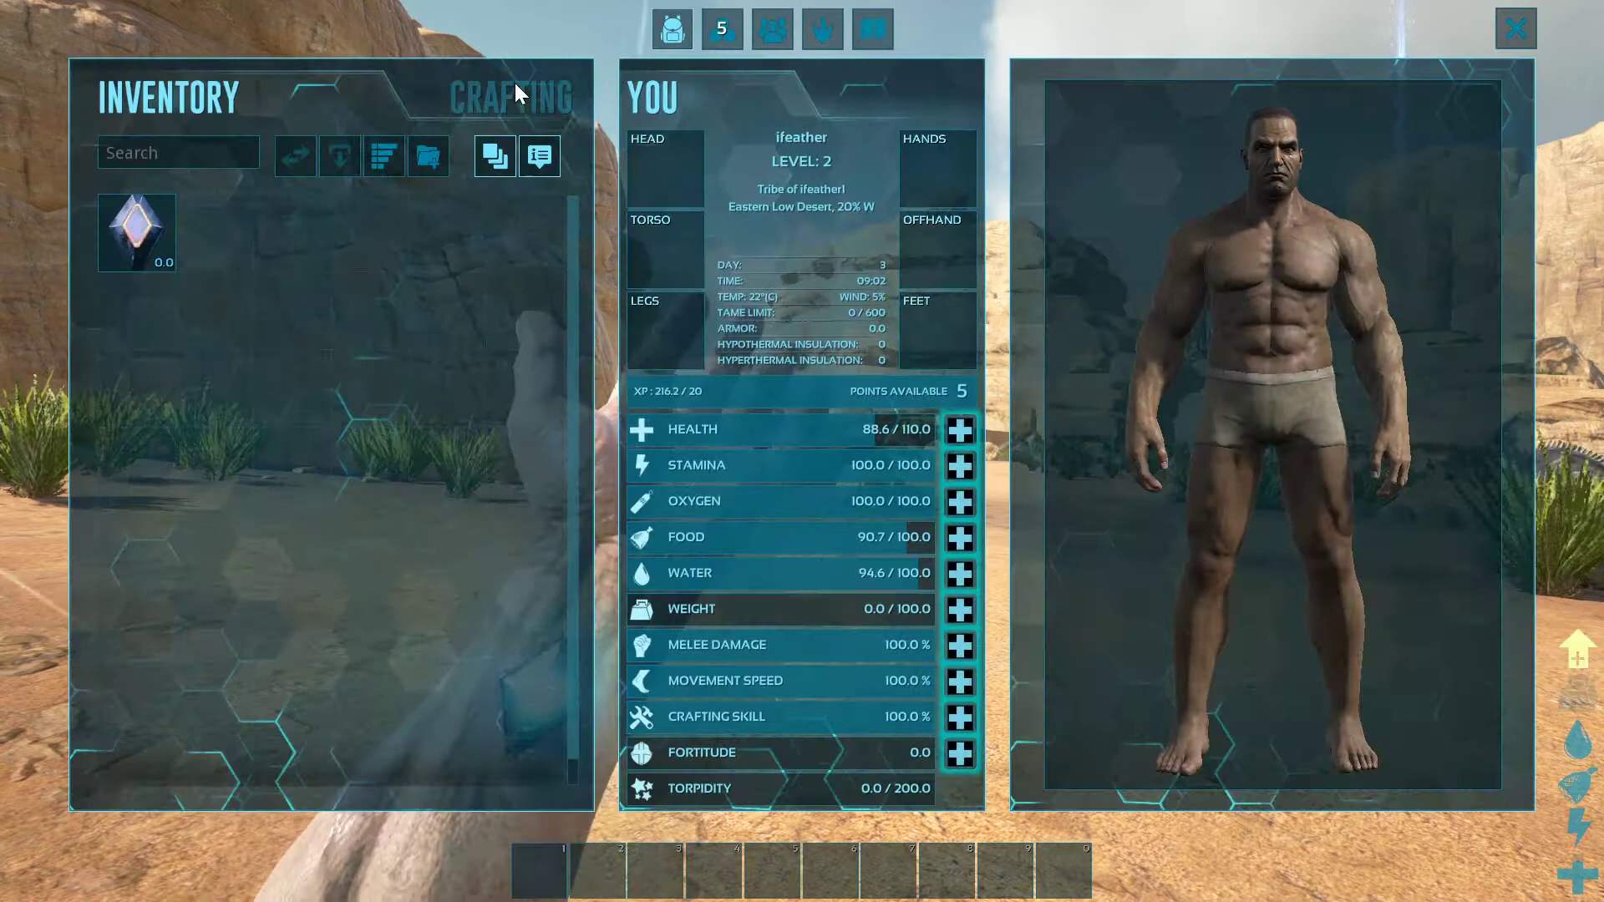
left_click(541, 97)
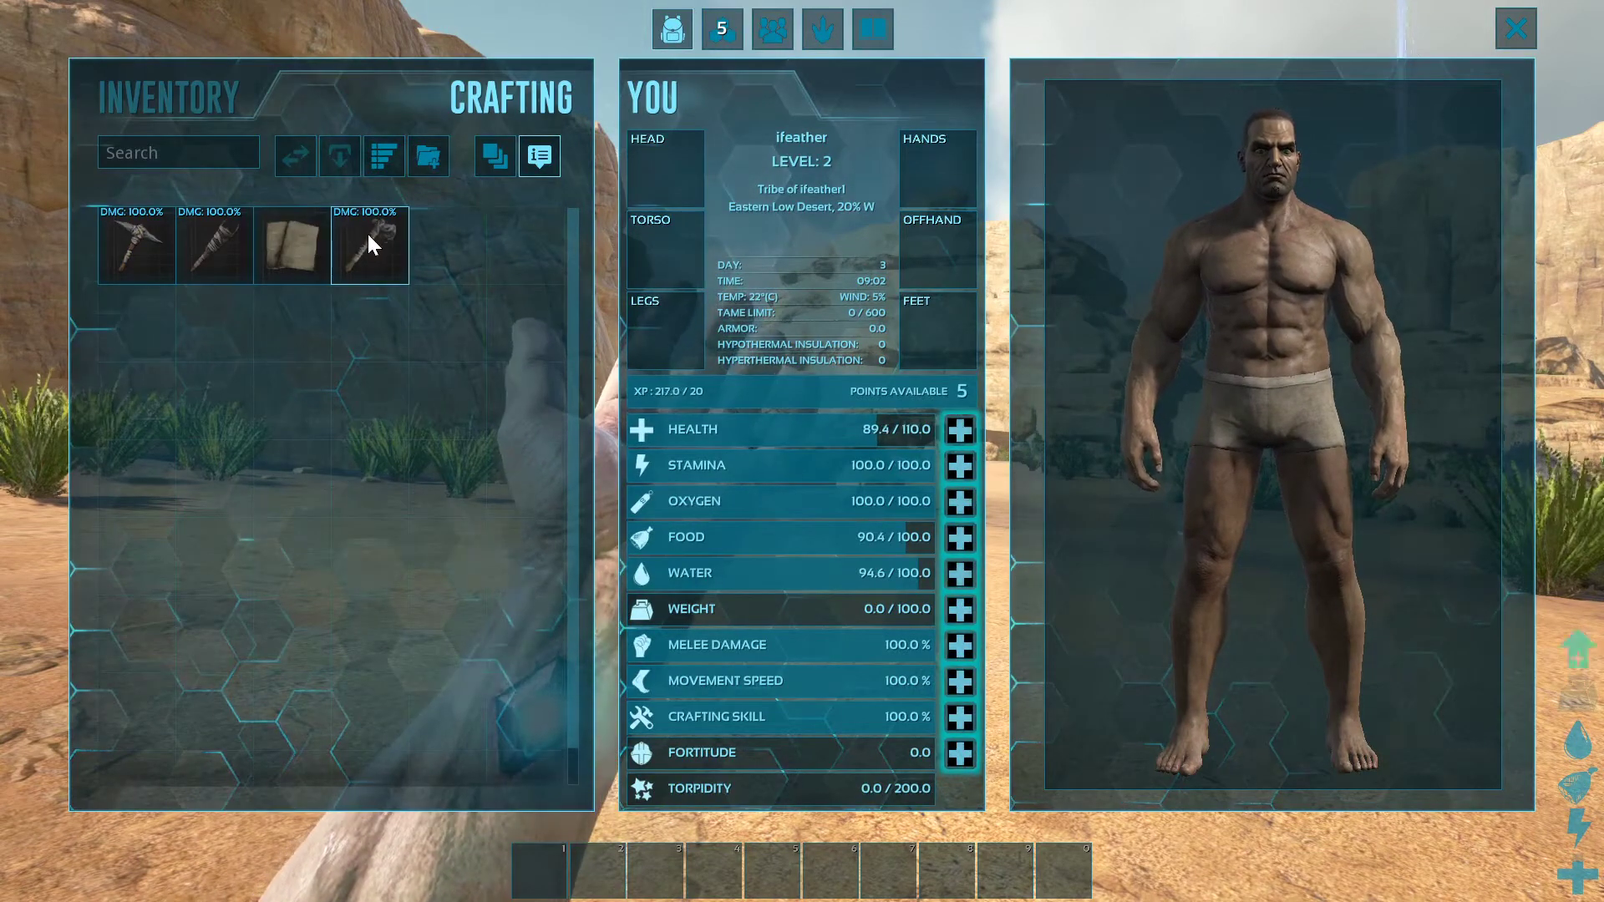
mouse_move(373, 272)
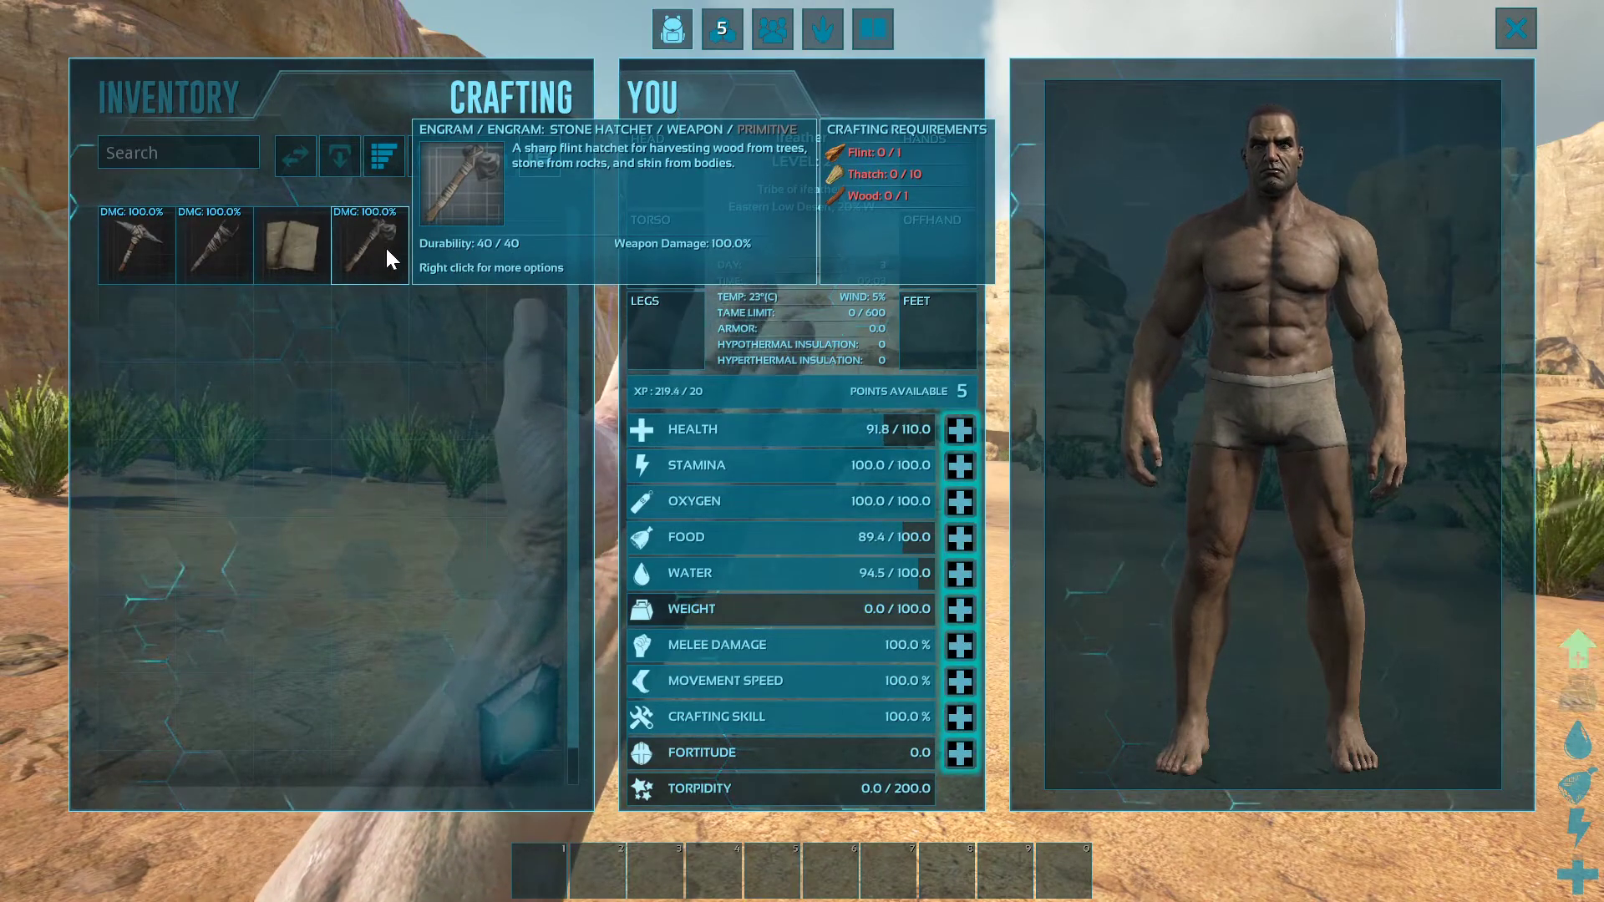
key("i")
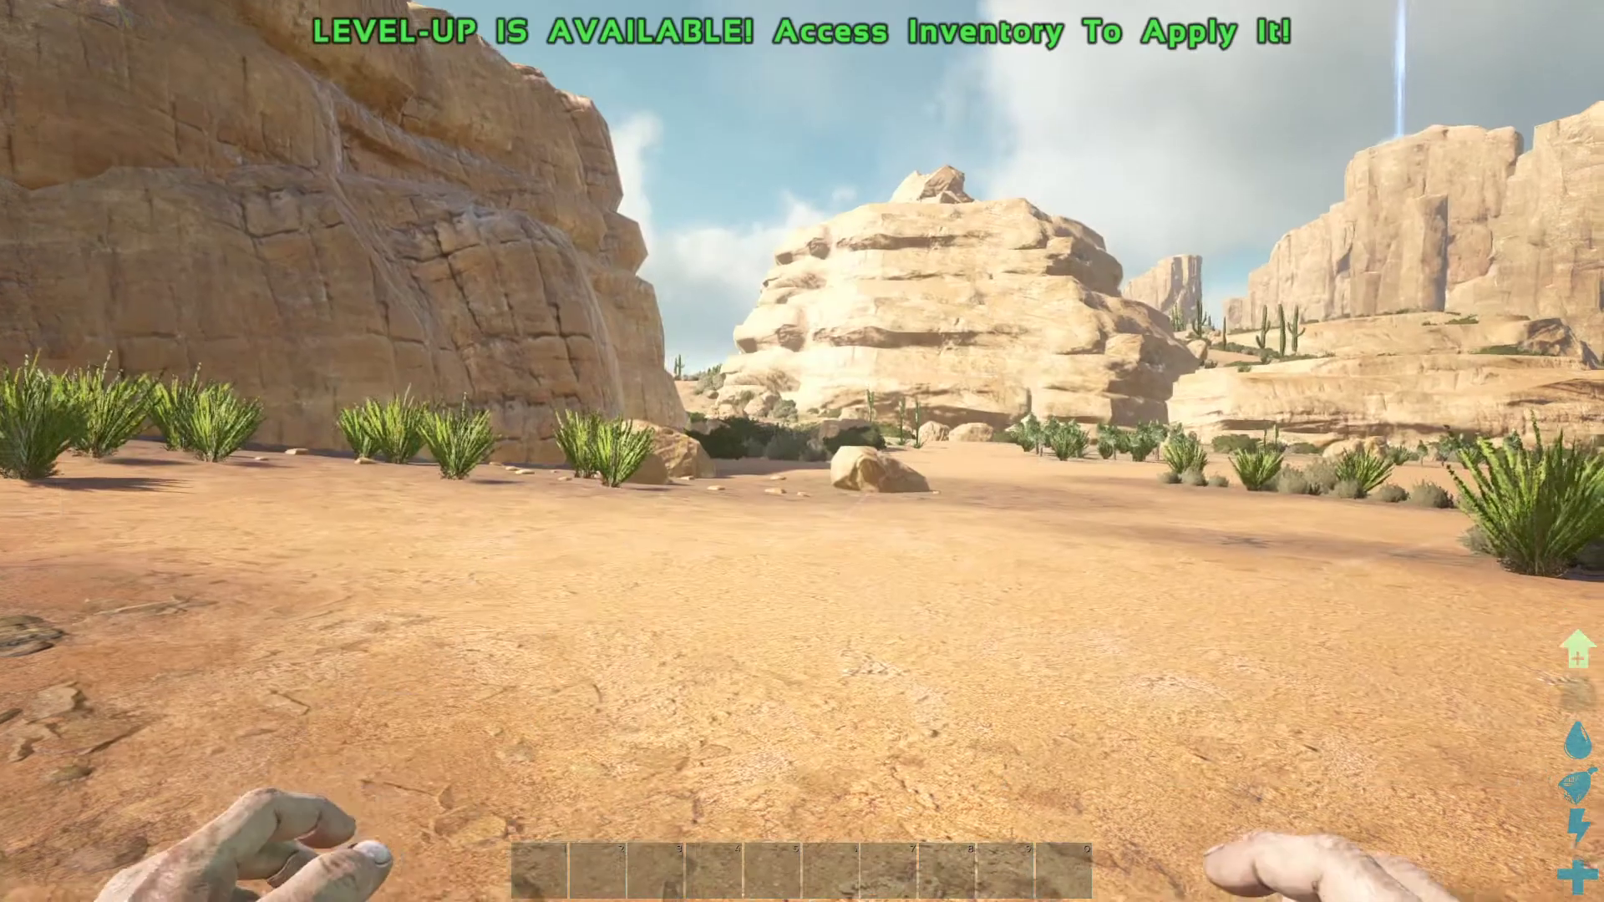
- Exit the game session to ARK's main menu
key("w")
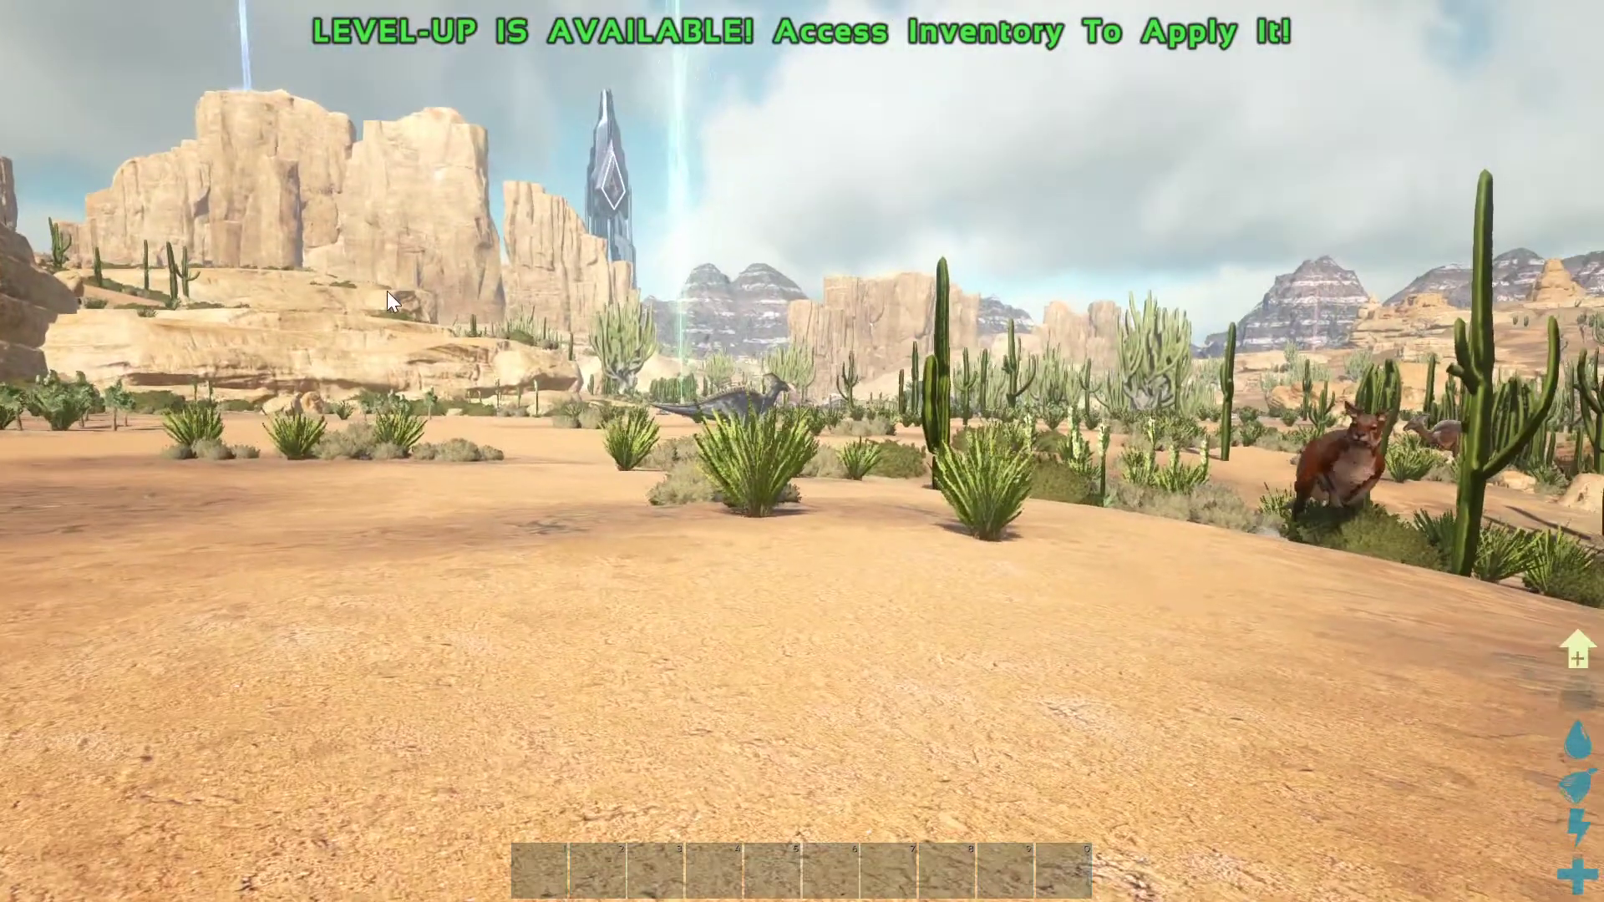
key("Escape")
left_click(788, 307)
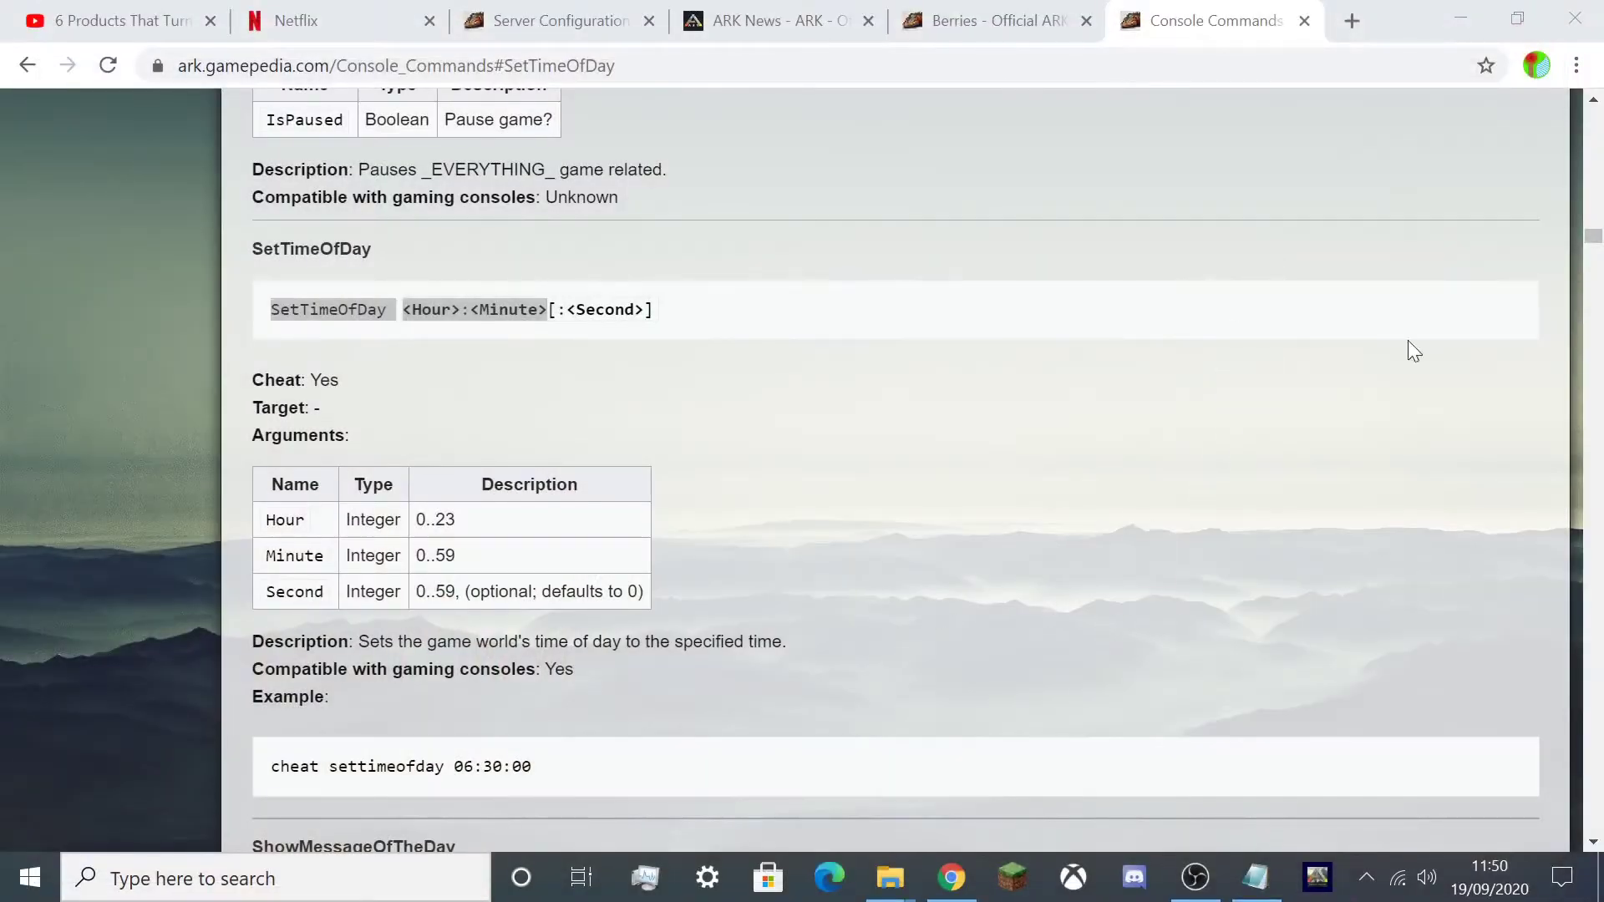
key("alt+Tab")
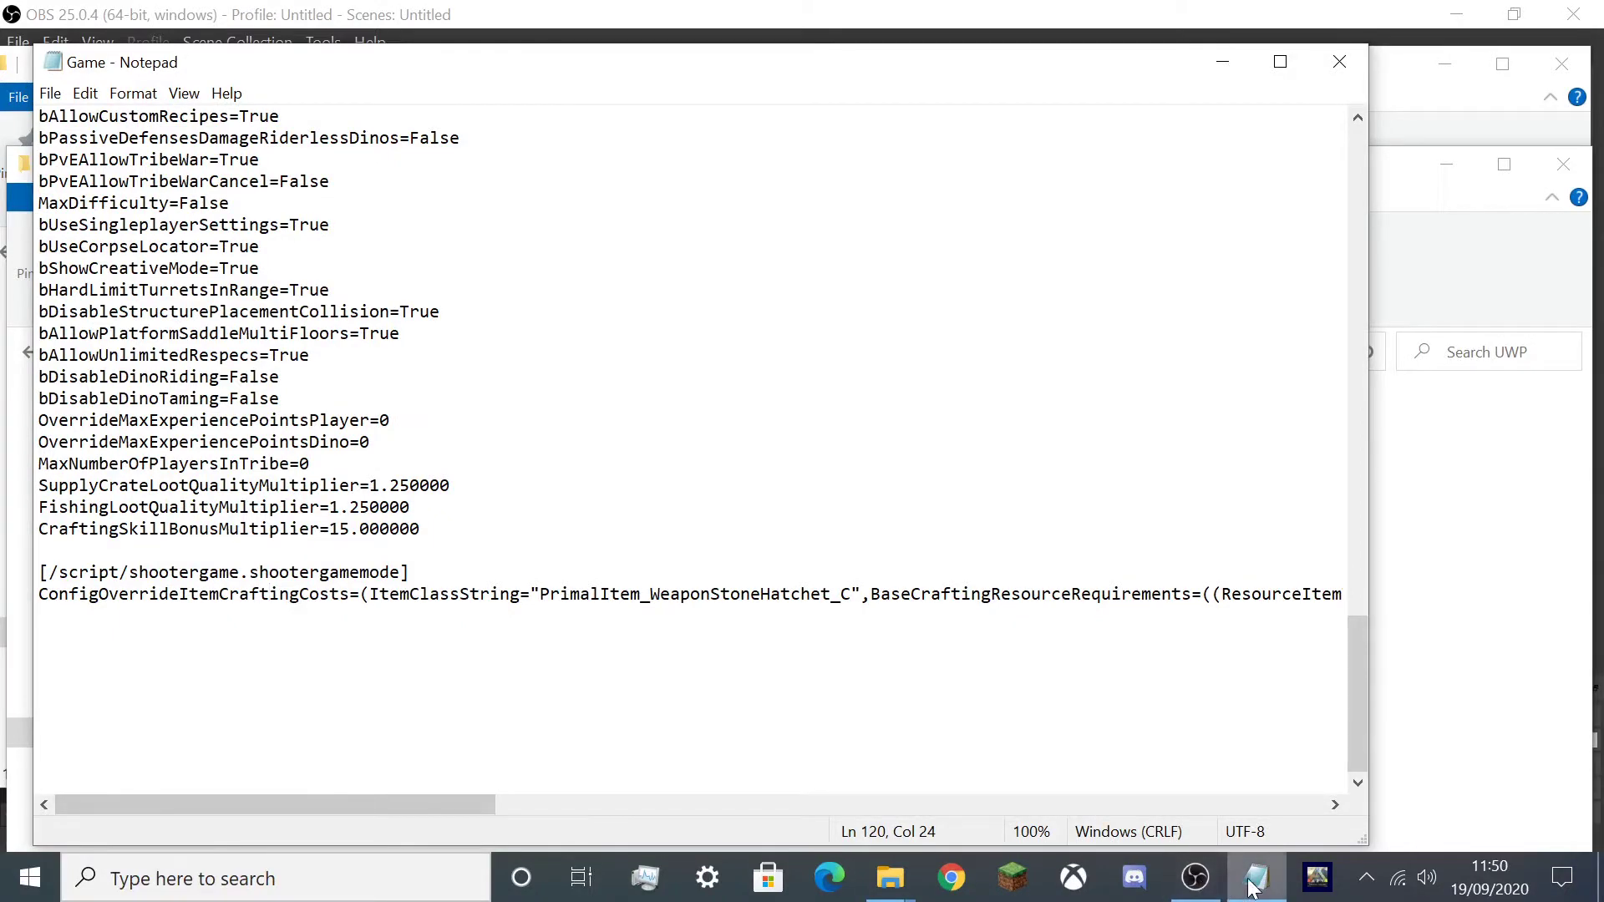
- Leave ARK and bring the UWPConfig\UWP File Explorer window back to the front
left_click(918, 879)
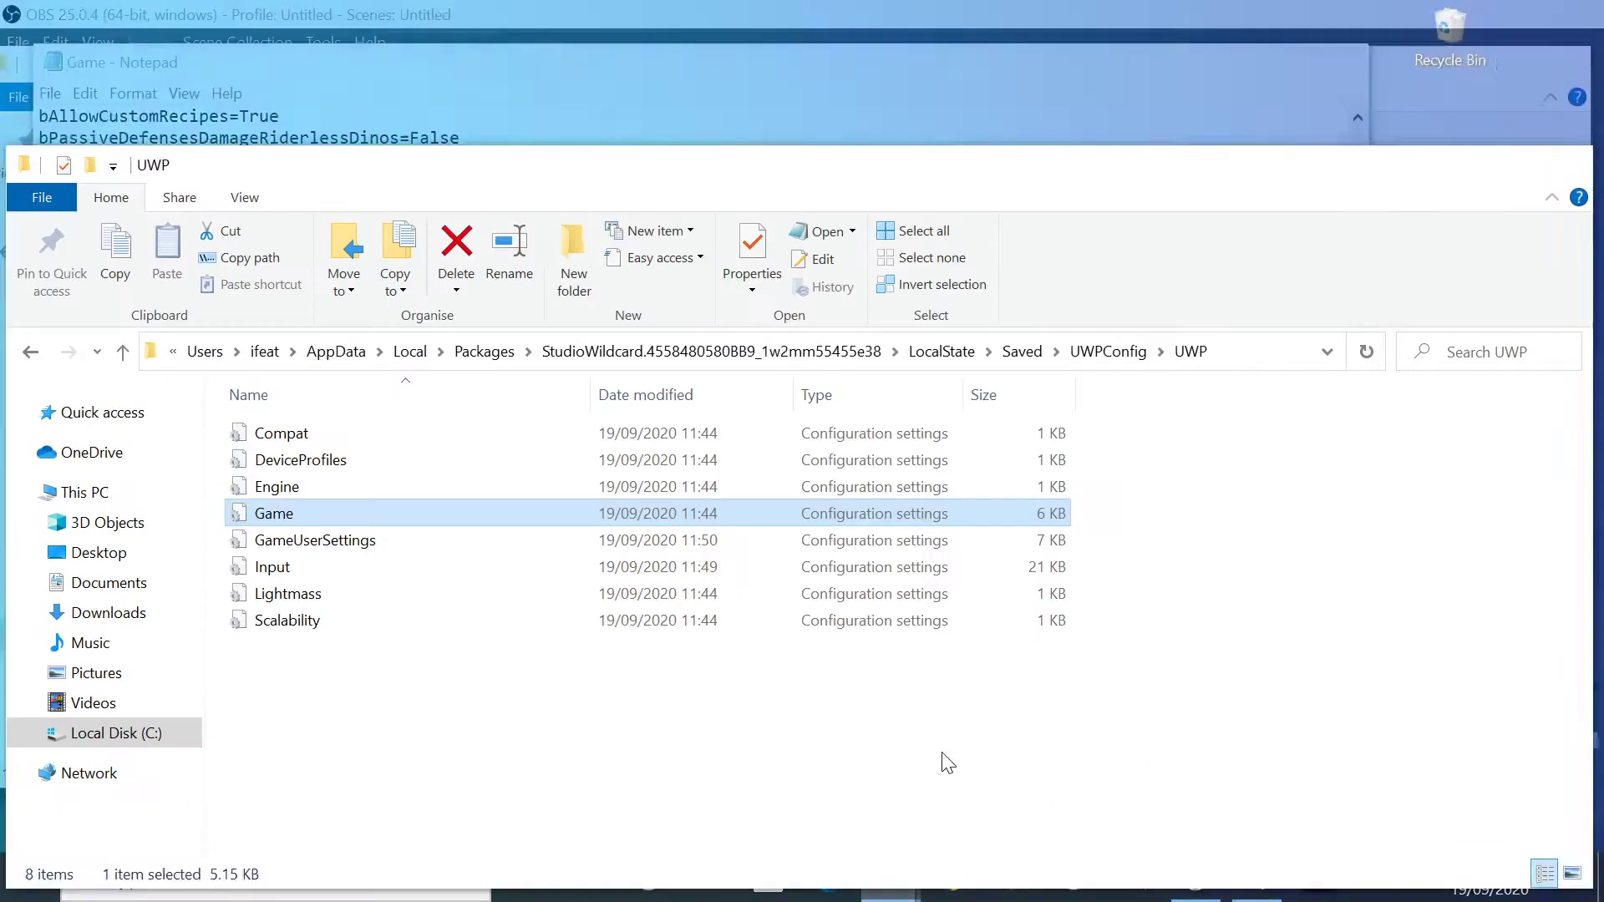
left_click(961, 762)
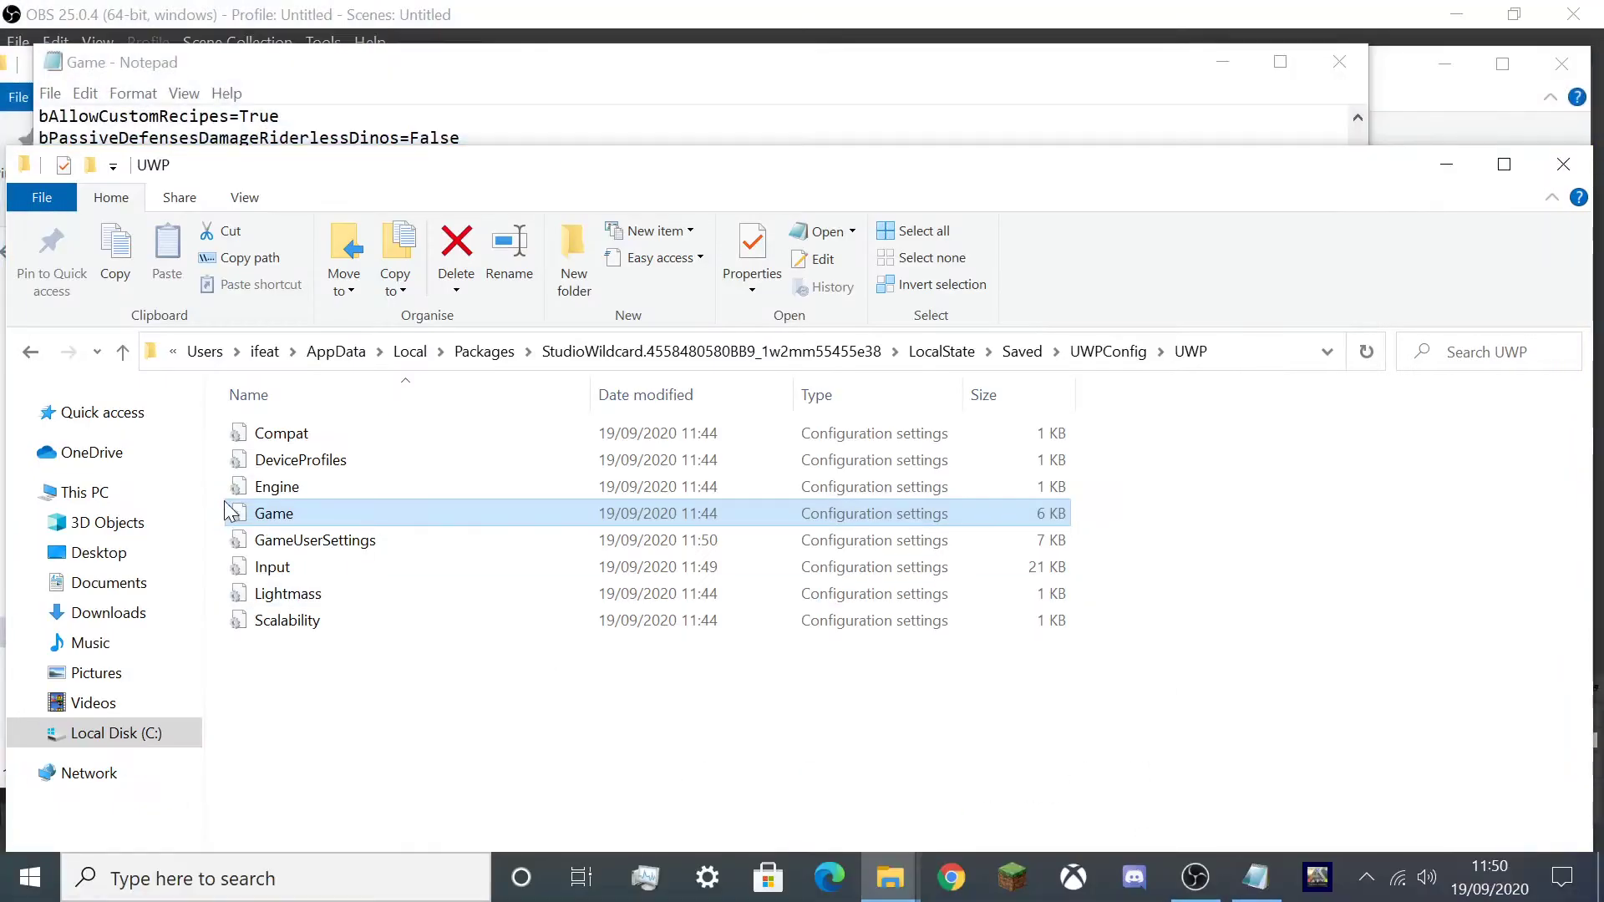
- Open the UWP Game file in Notepad again
right_click(267, 513)
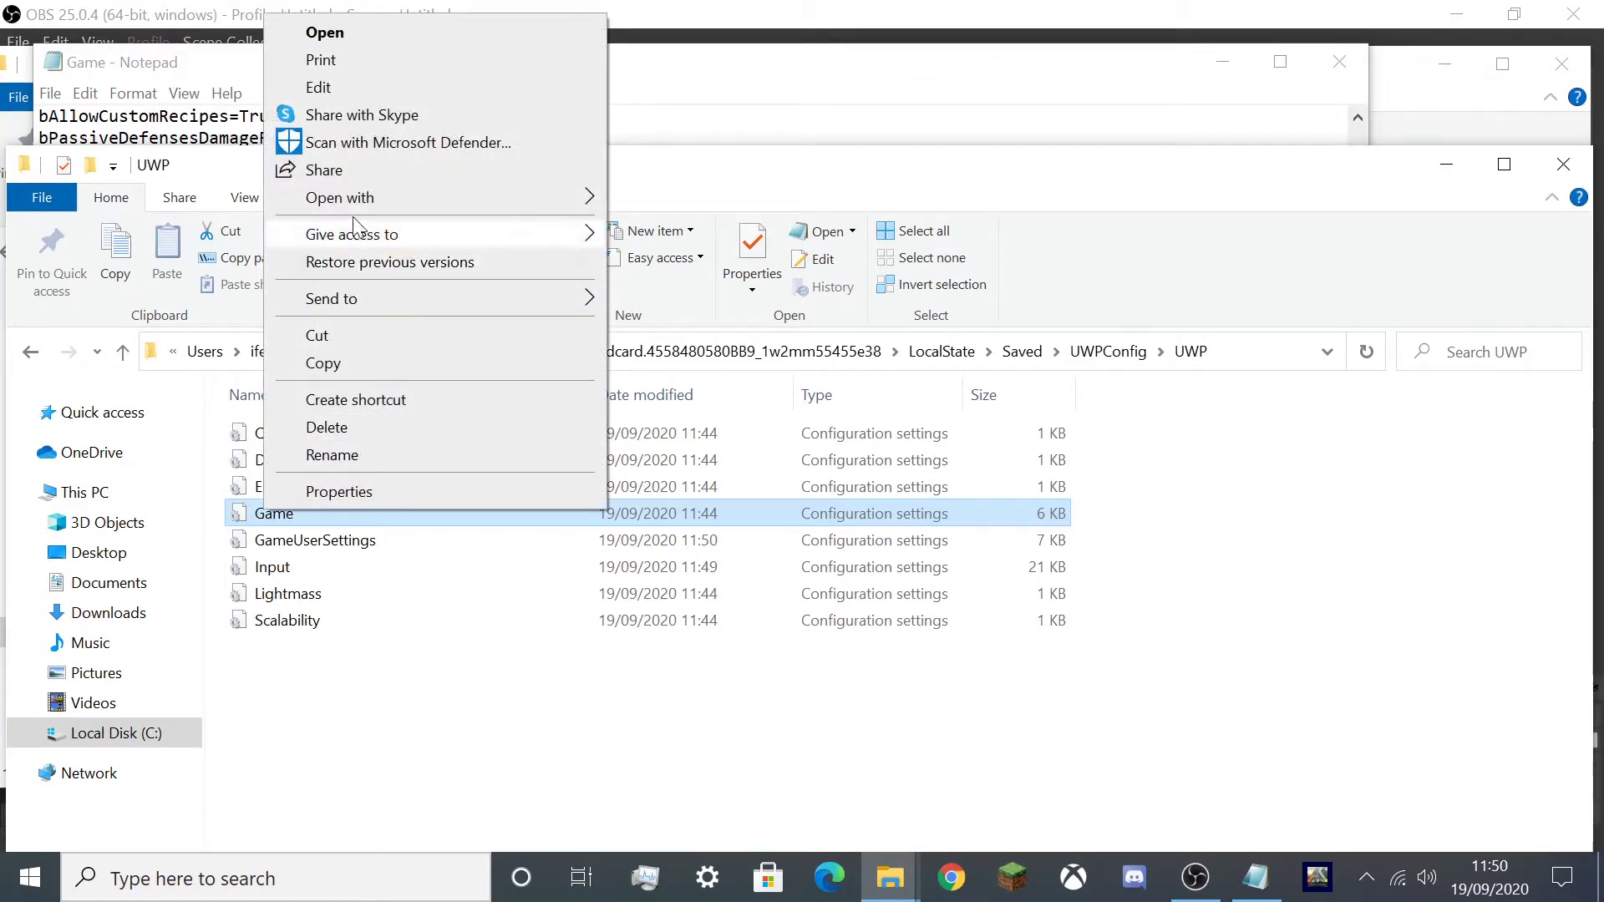
mouse_move(391, 197)
left_click(655, 202)
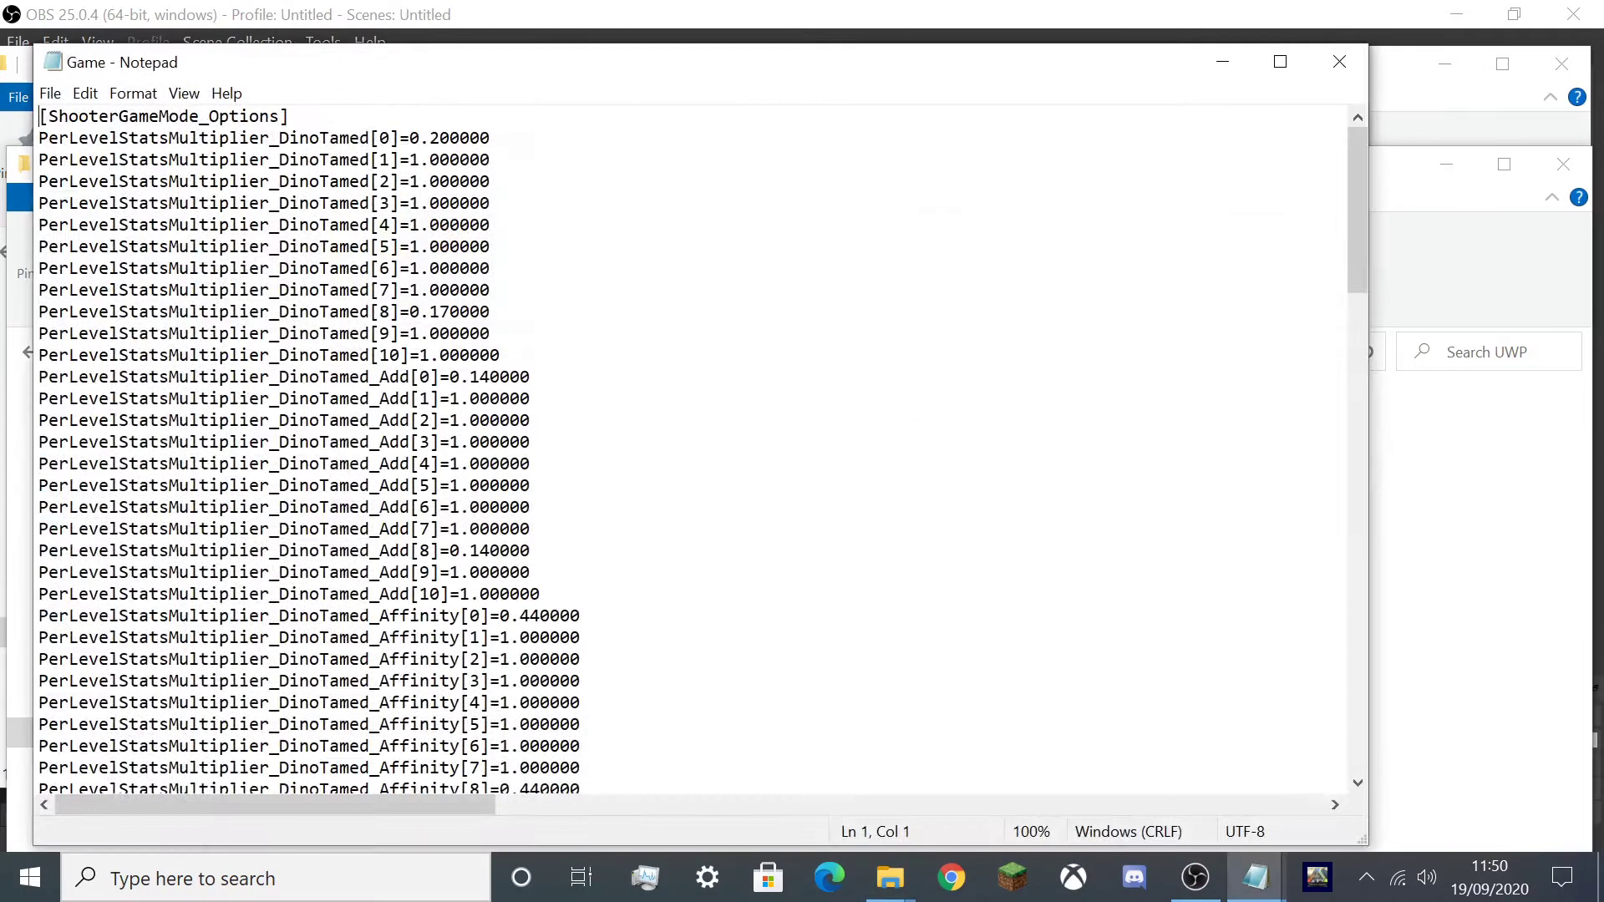
scroll(690, 451, "down", 20)
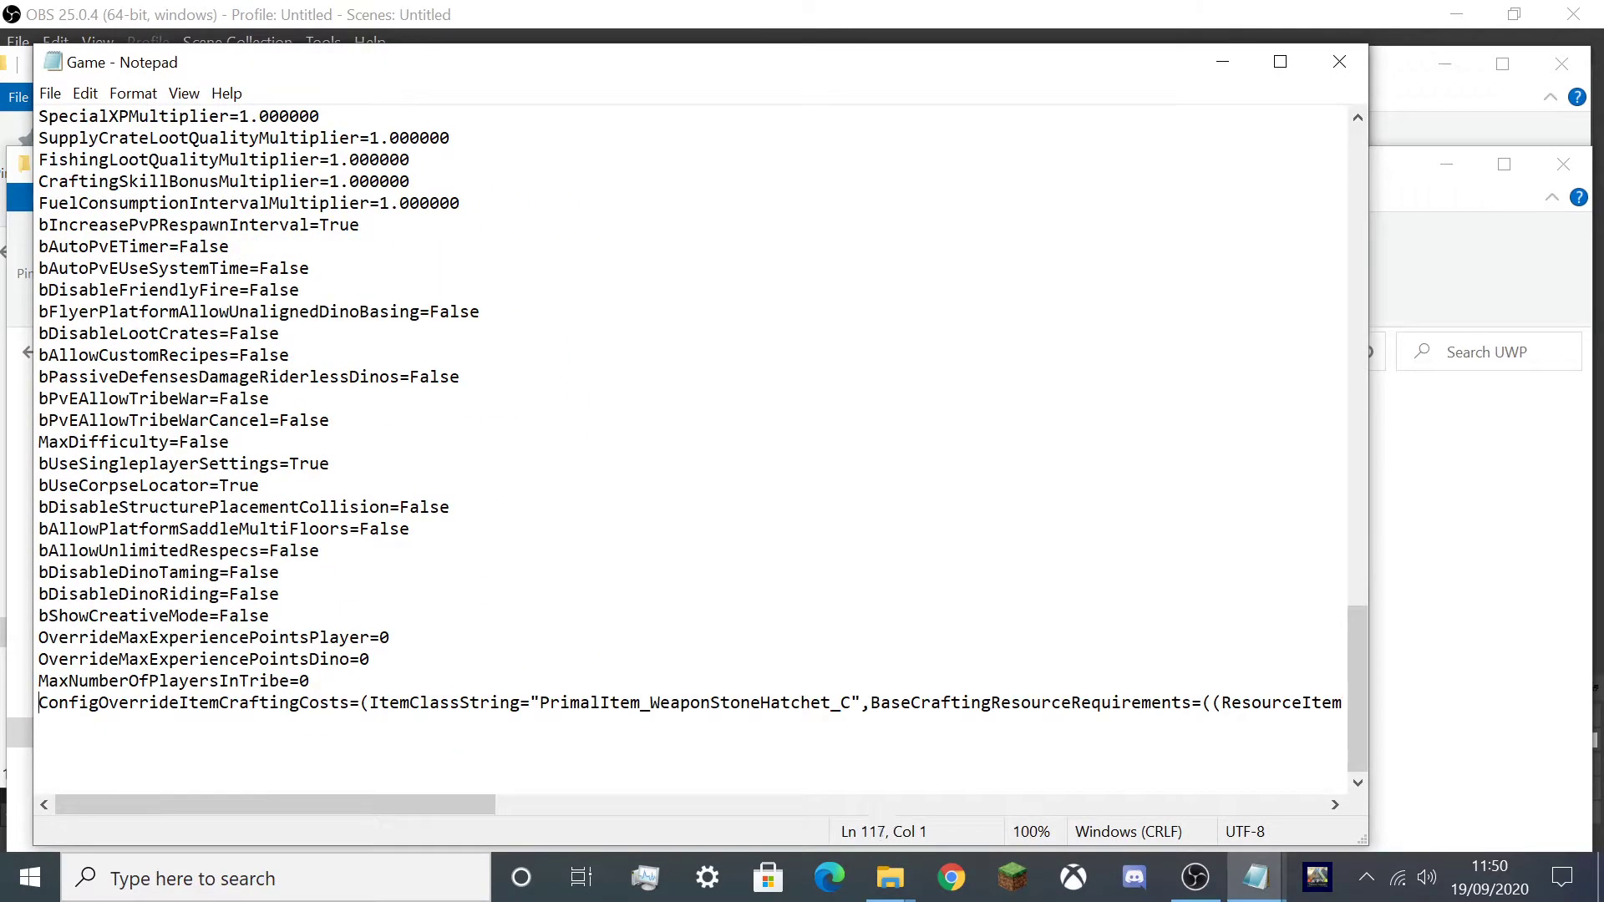
- Add the [/script/shootergame.shootergamemode] heading from the backup above the override line
key("Return")
key("Return")
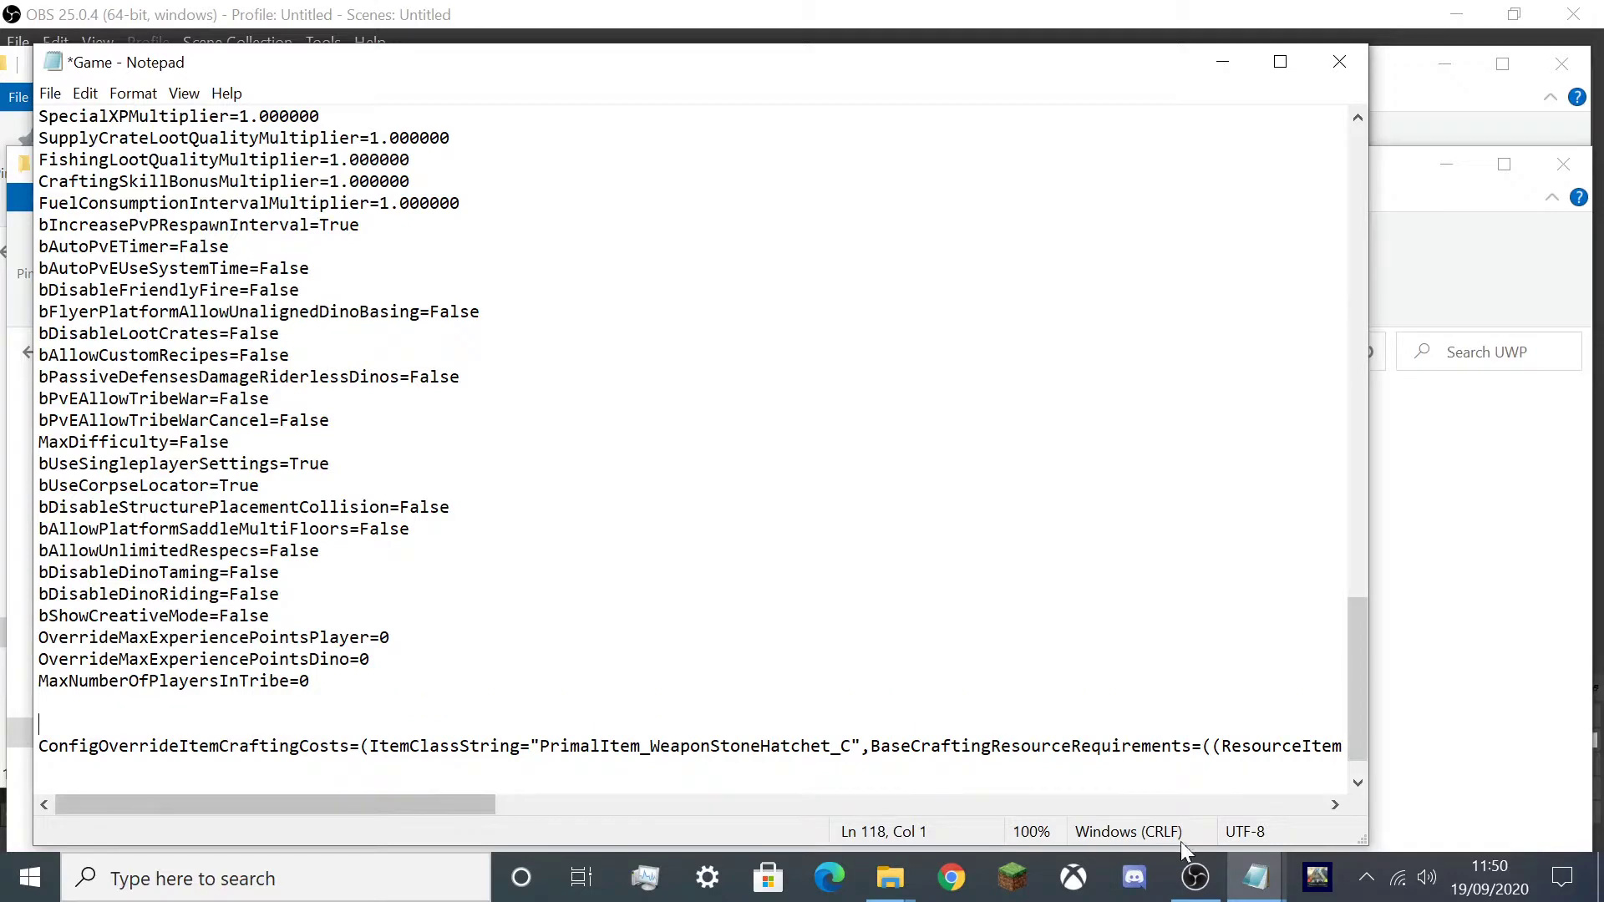
left_click(1256, 877)
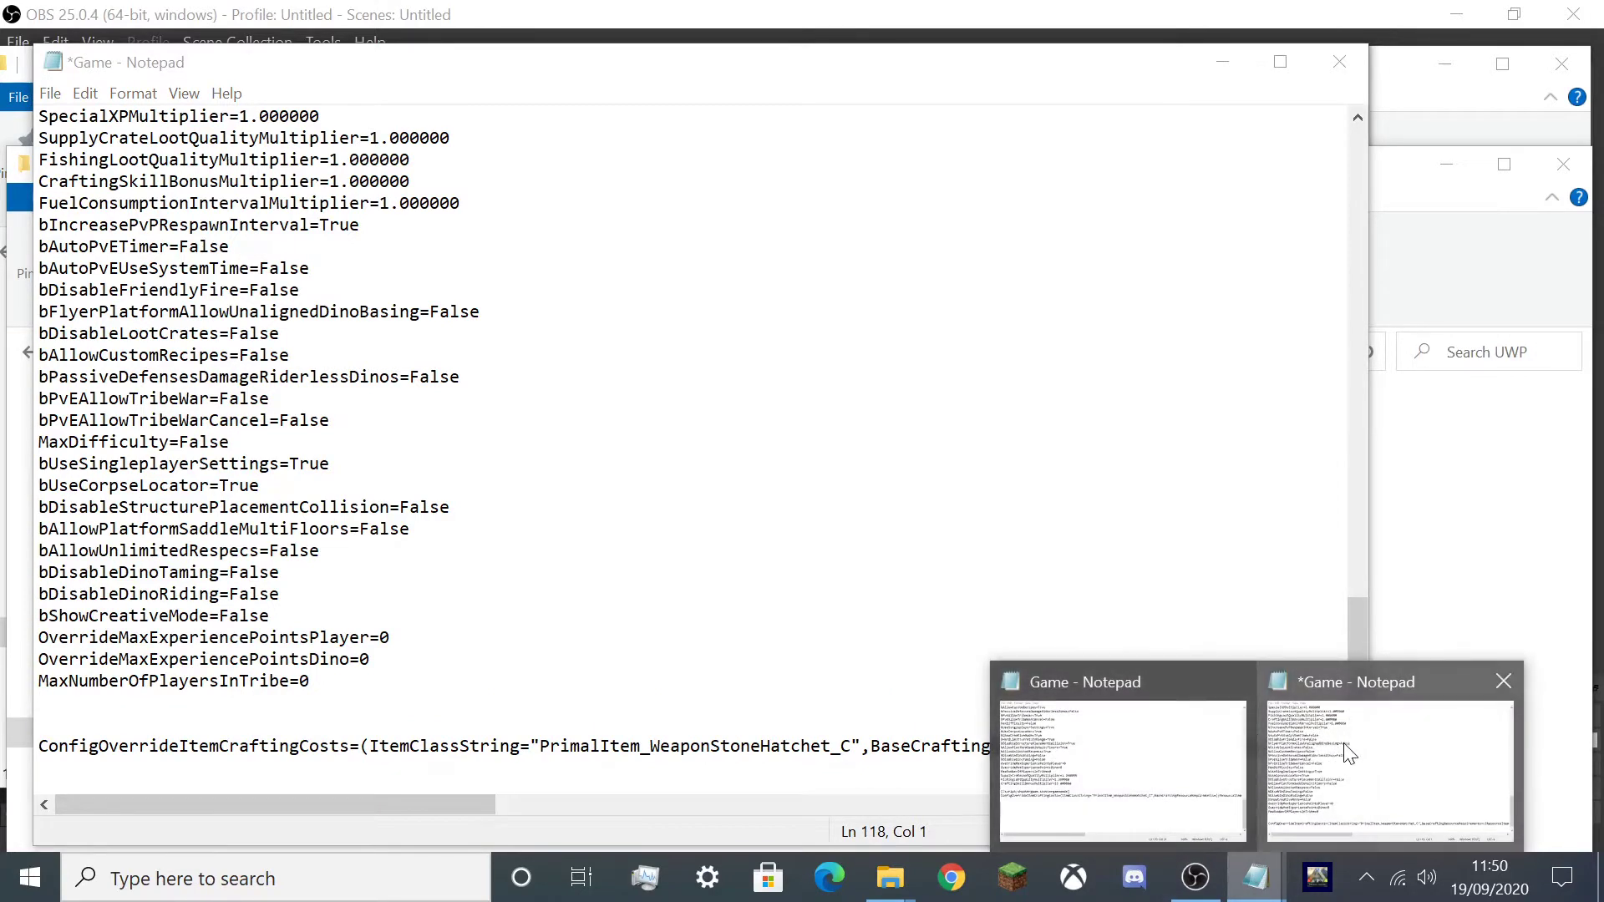
left_click(1167, 763)
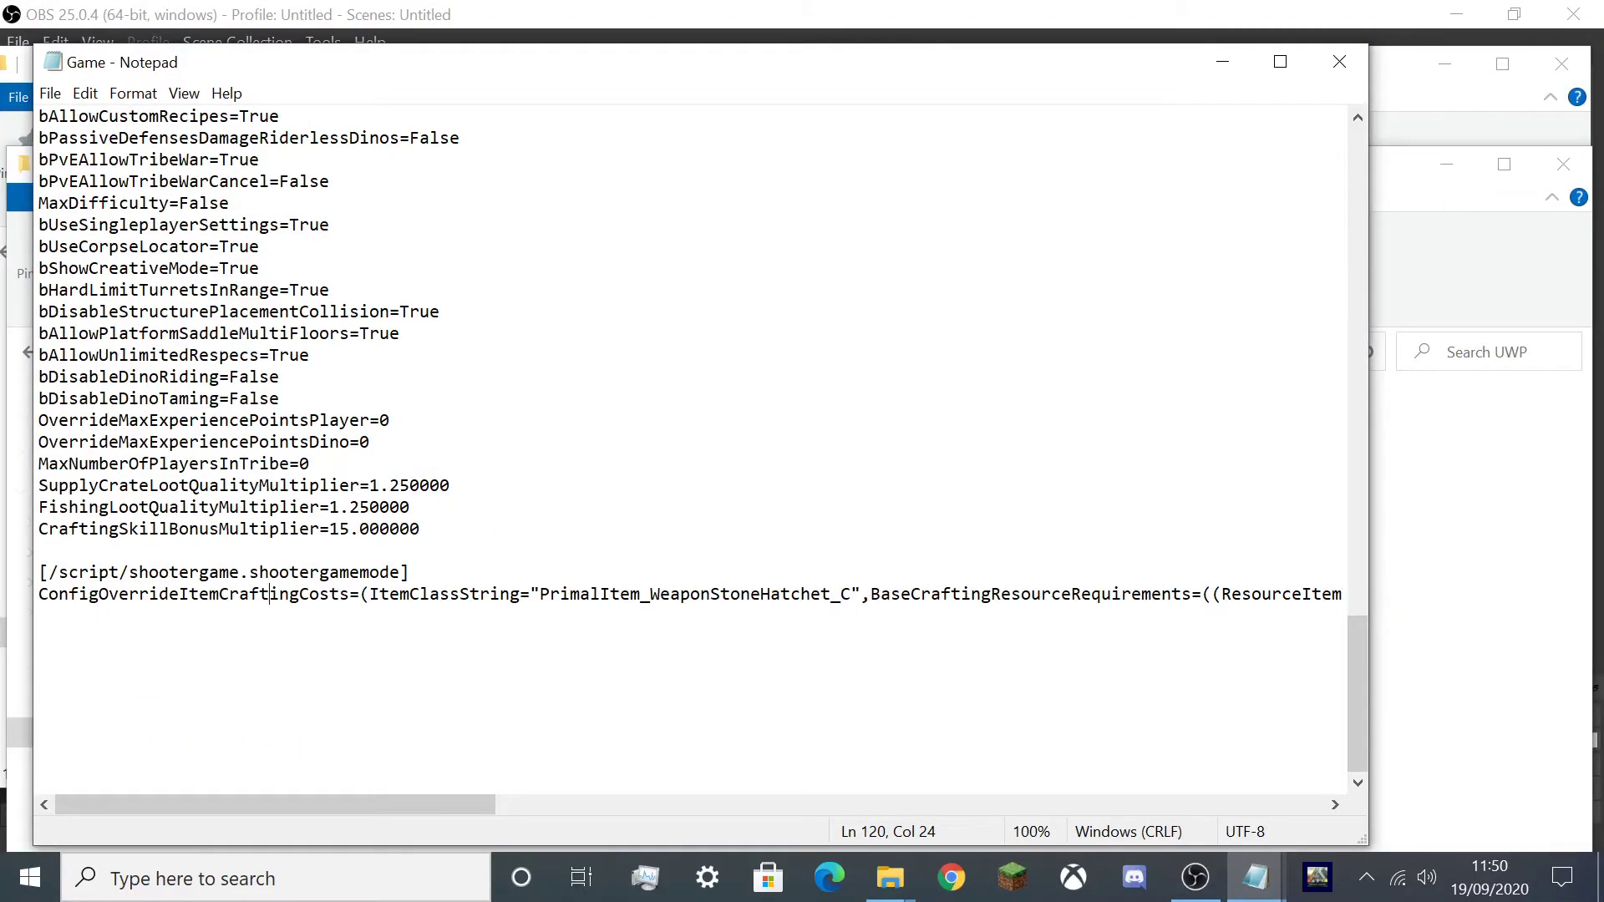
key("Down")
key("shift+End")
key("ctrl+c")
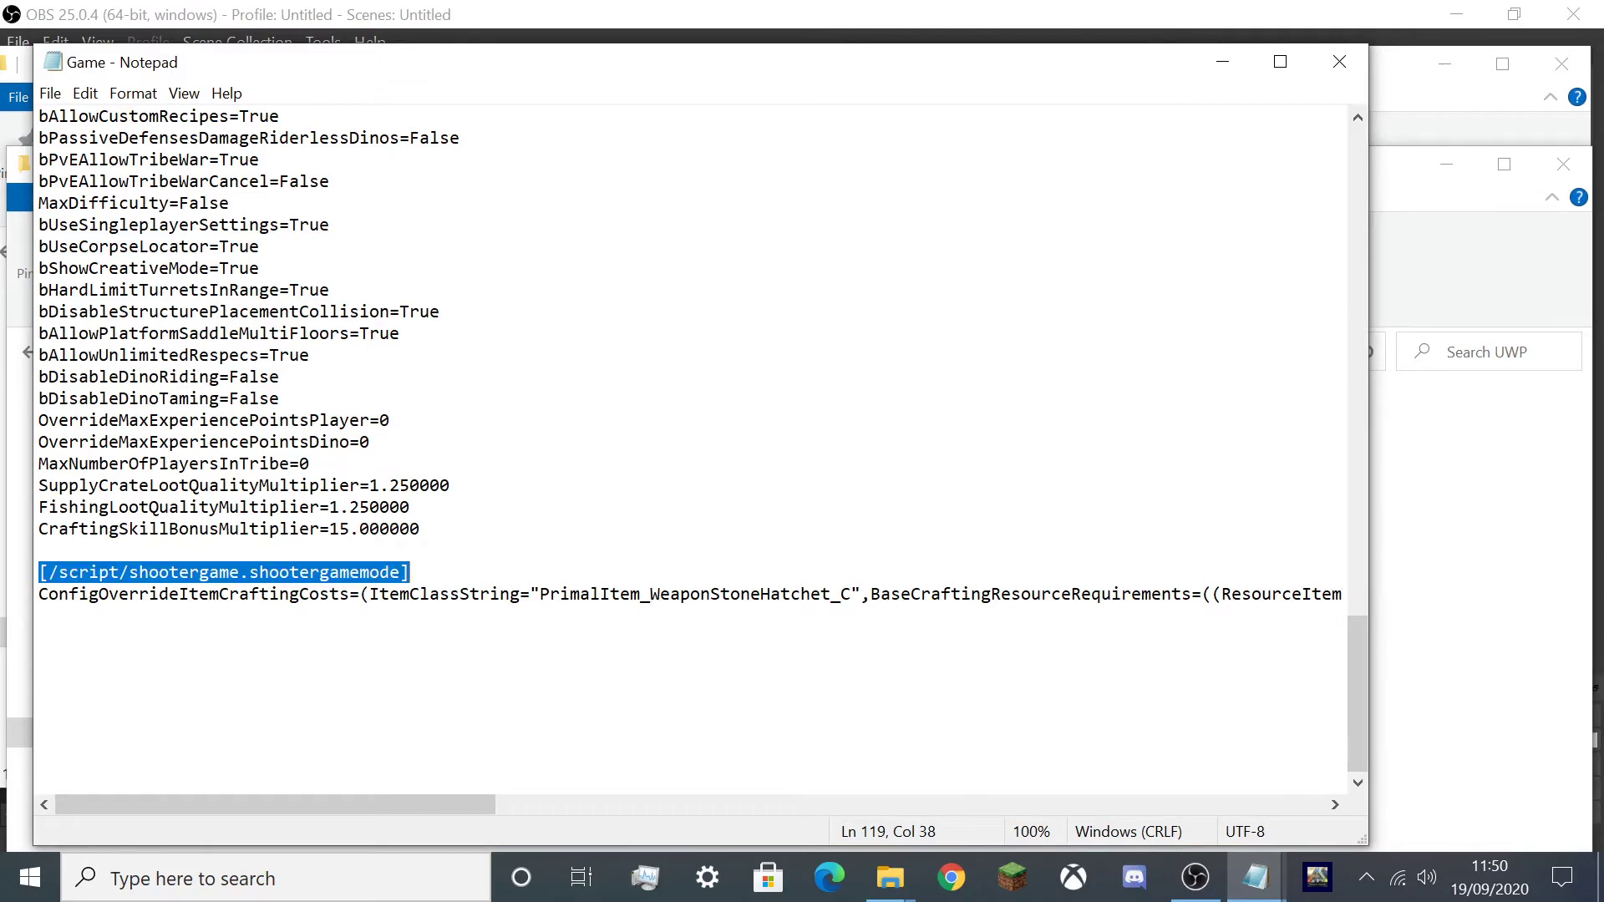
key("ctrl+z")
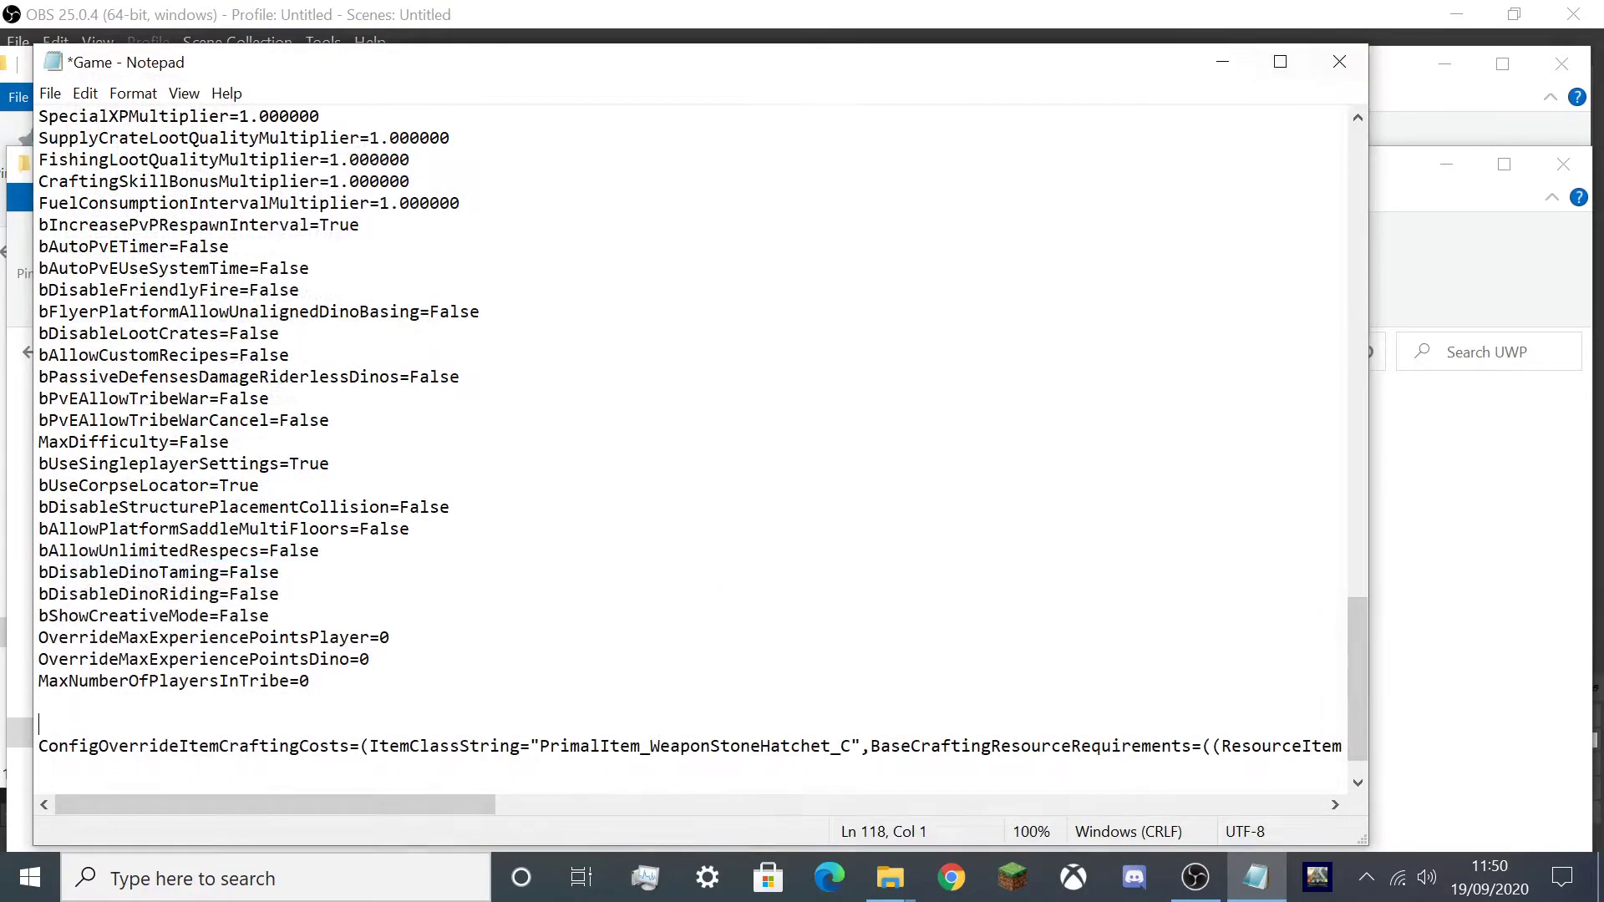
key("ctrl+v")
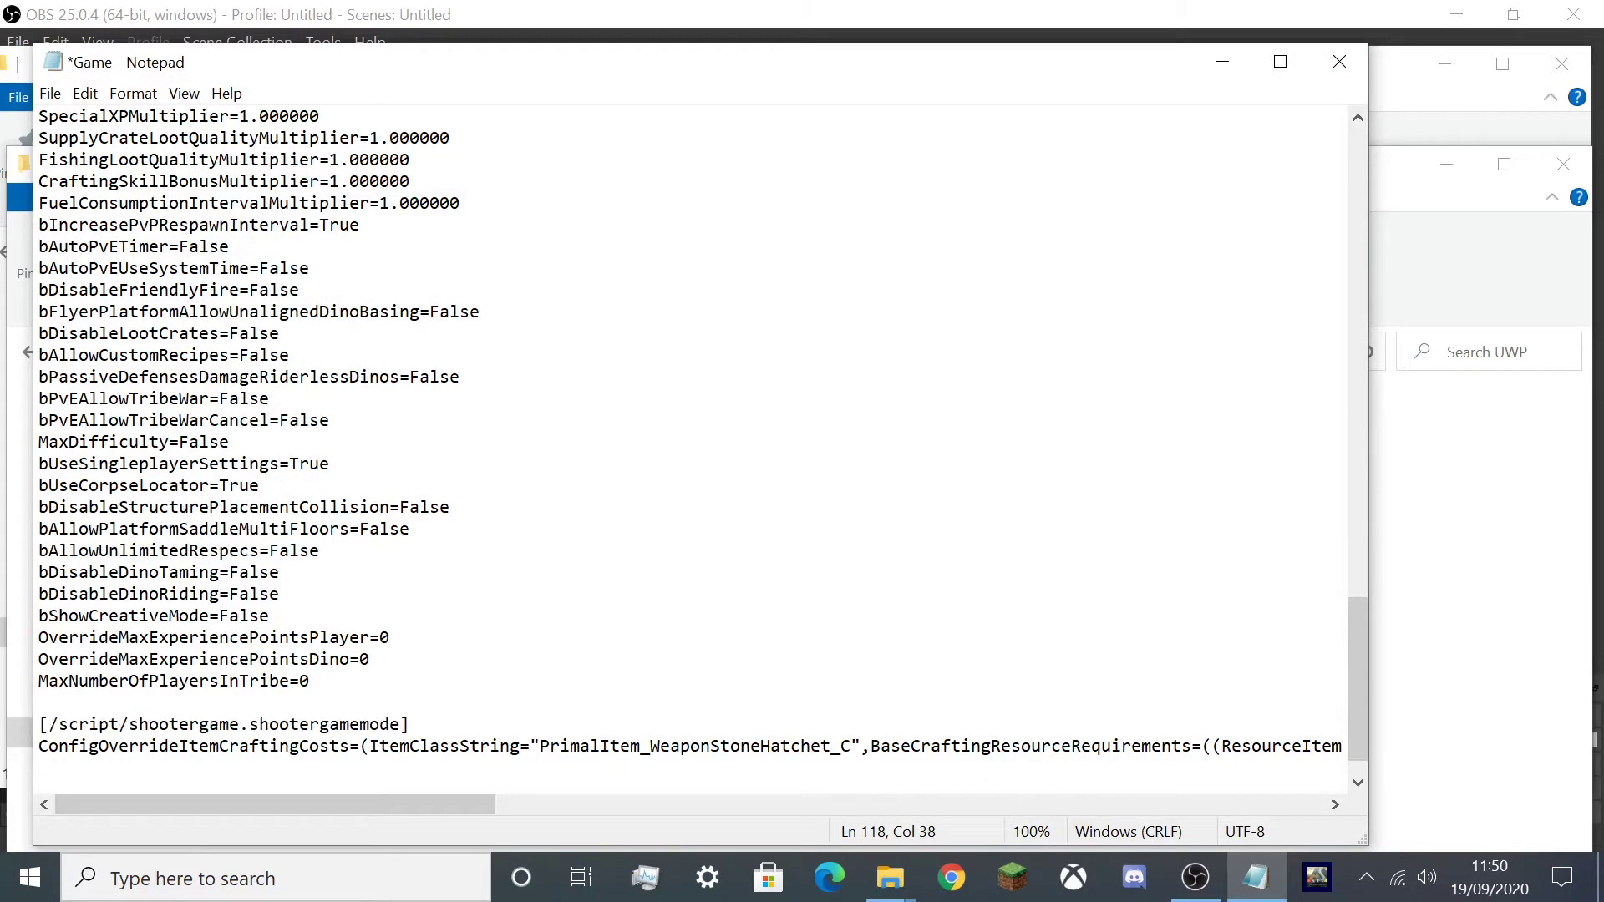
scroll(690, 451, "up", 20)
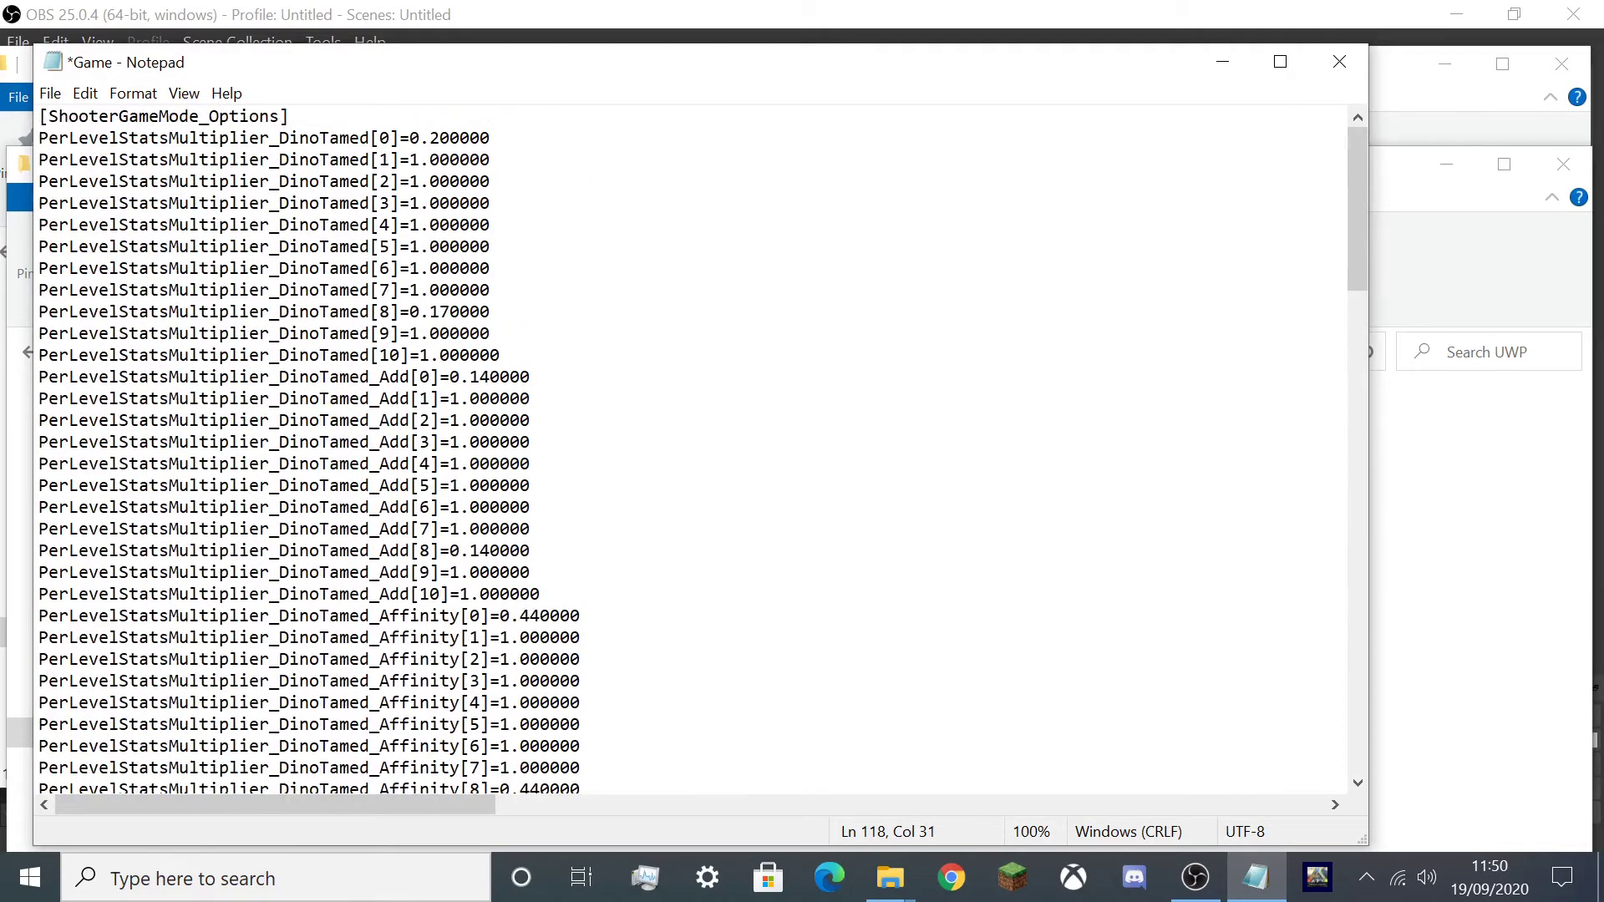
scroll(690, 452, "down", 20)
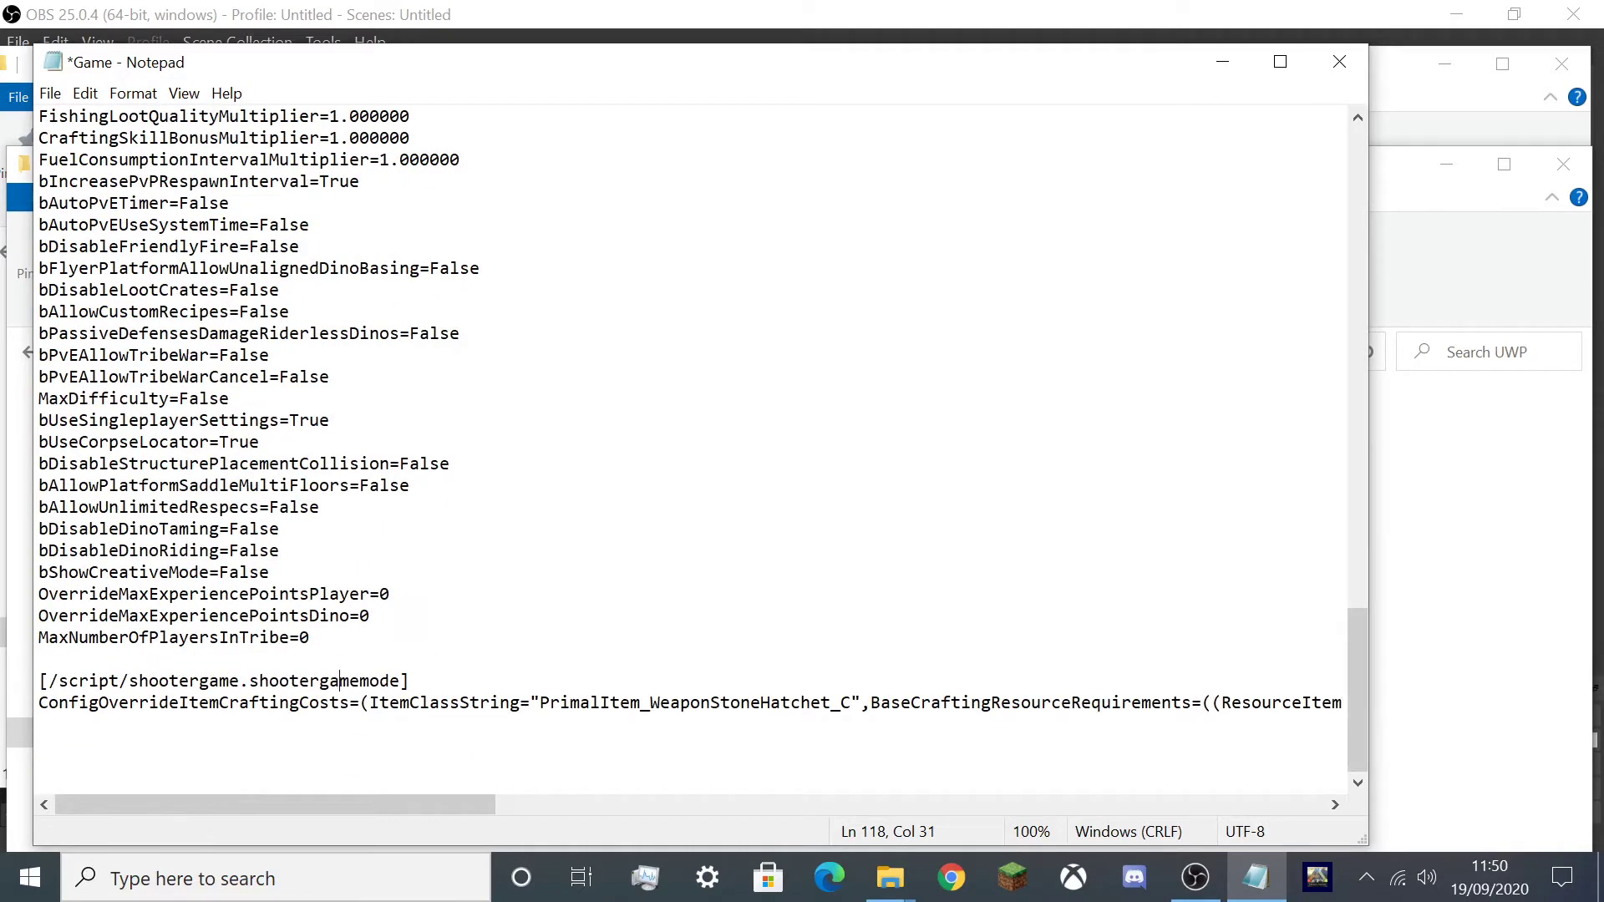
key("shift+Right")
key("shift+Right")
key("shift+Right")
key("shift+Right")
key("shift+Right")
key("shift+Right")
key("shift+Right")
key("shift+Right")
key("shift+Right")
key("shift+Right")
key("shift+Right")
key("shift+Right")
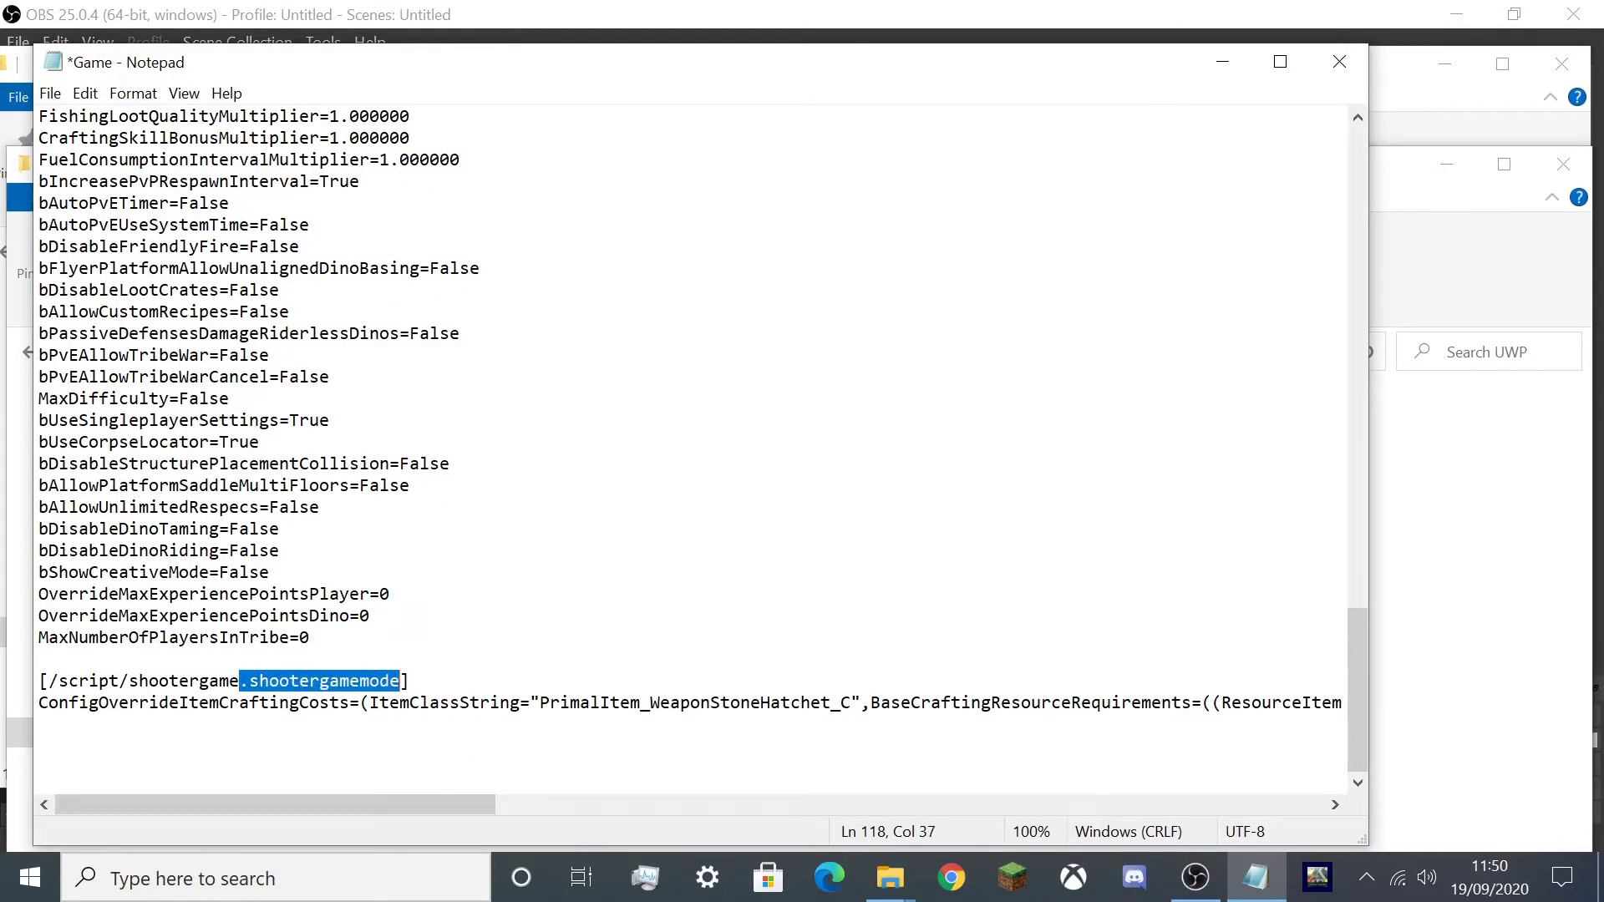
left_click(290, 681)
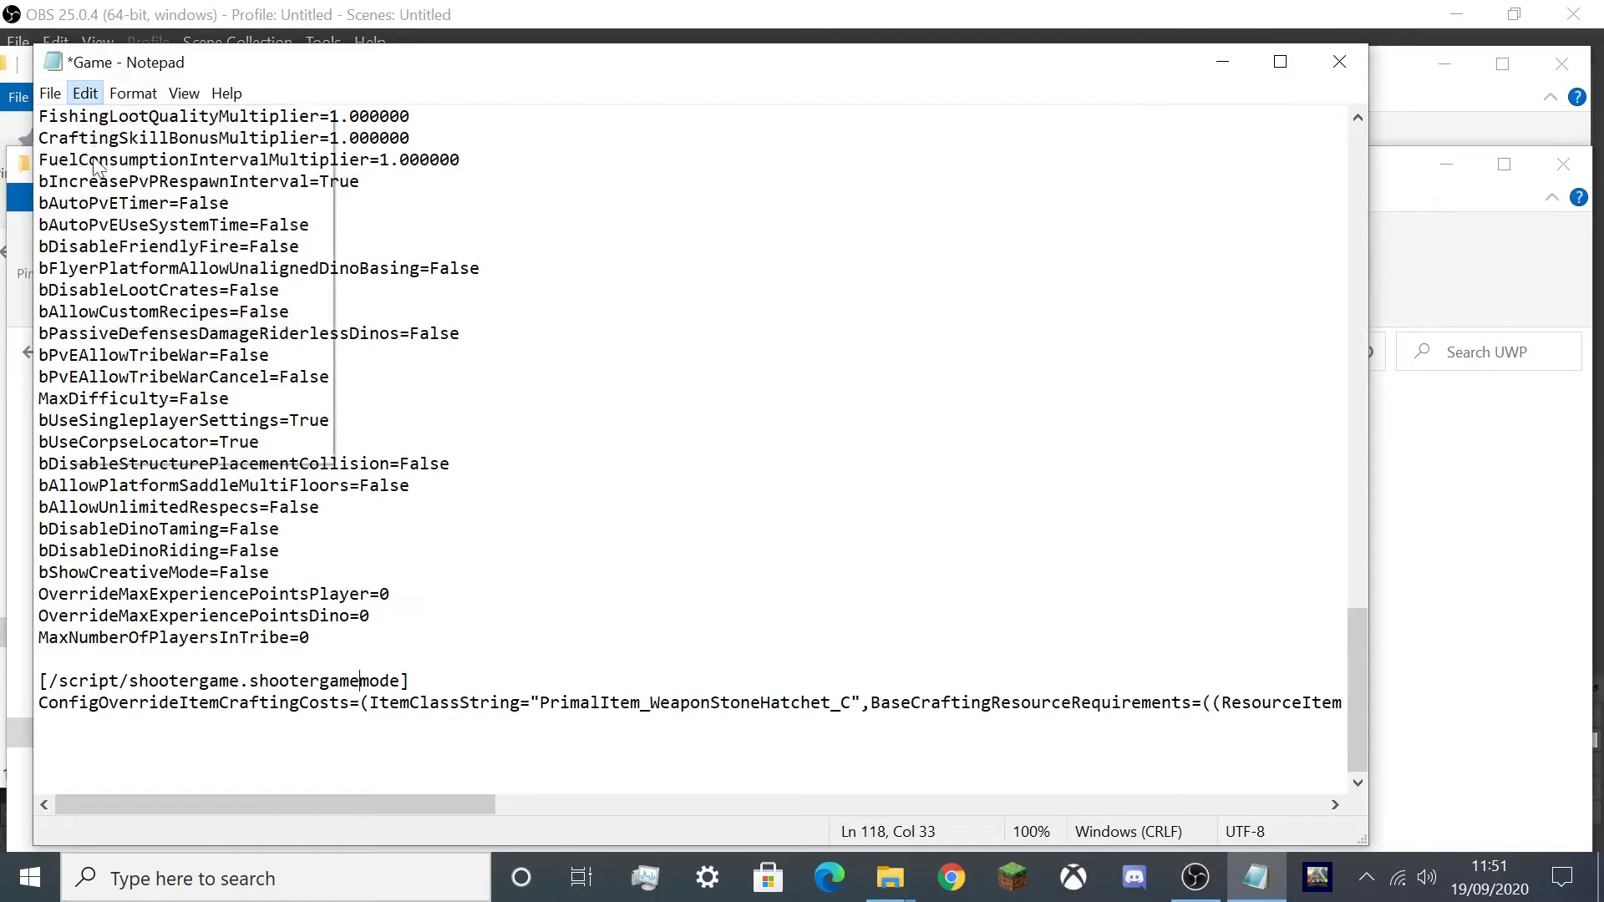
- Save the edited Game file and close Notepad
left_click(48, 93)
left_click(85, 199)
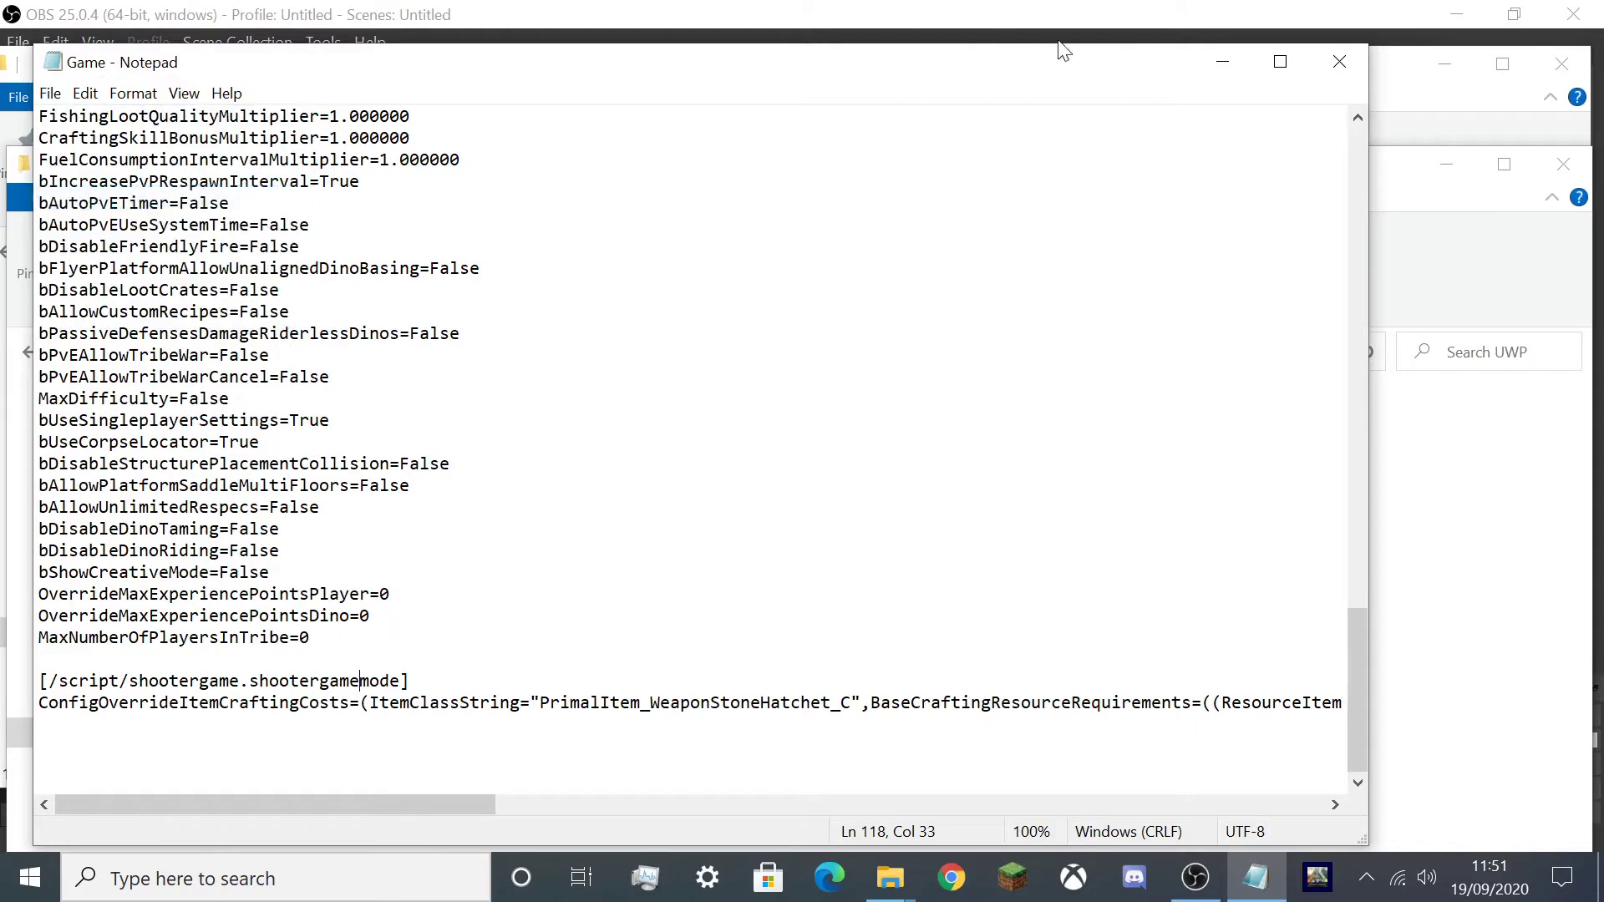
left_click(1339, 61)
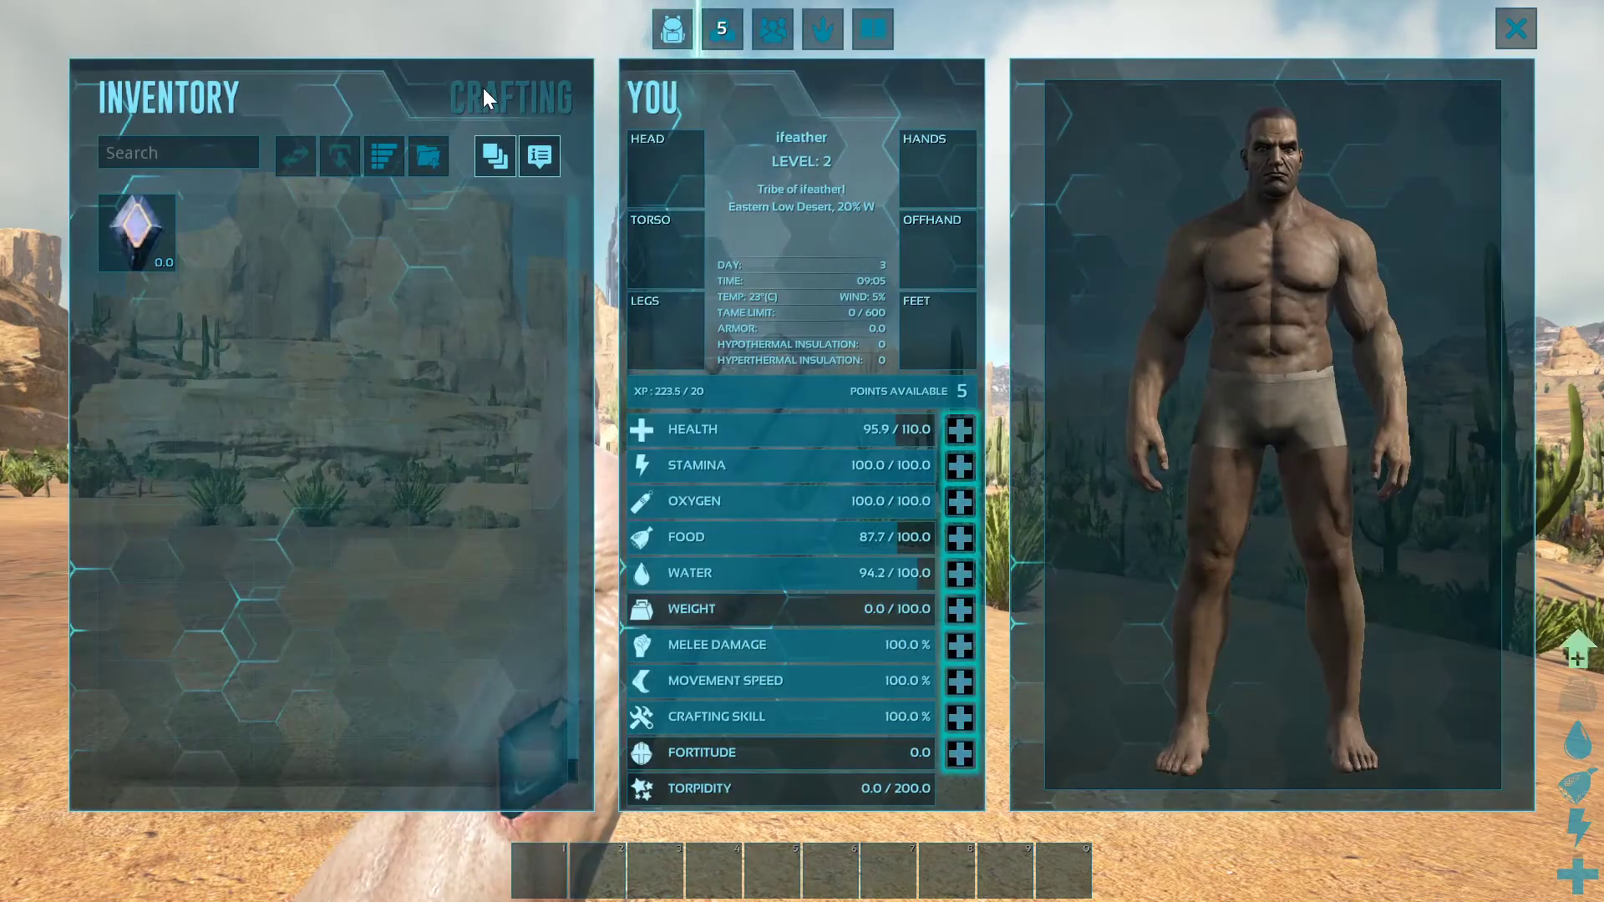
- Check the Stone Hatchet engram's requirements in the Crafting tab
left_click(484, 88)
mouse_move(379, 237)
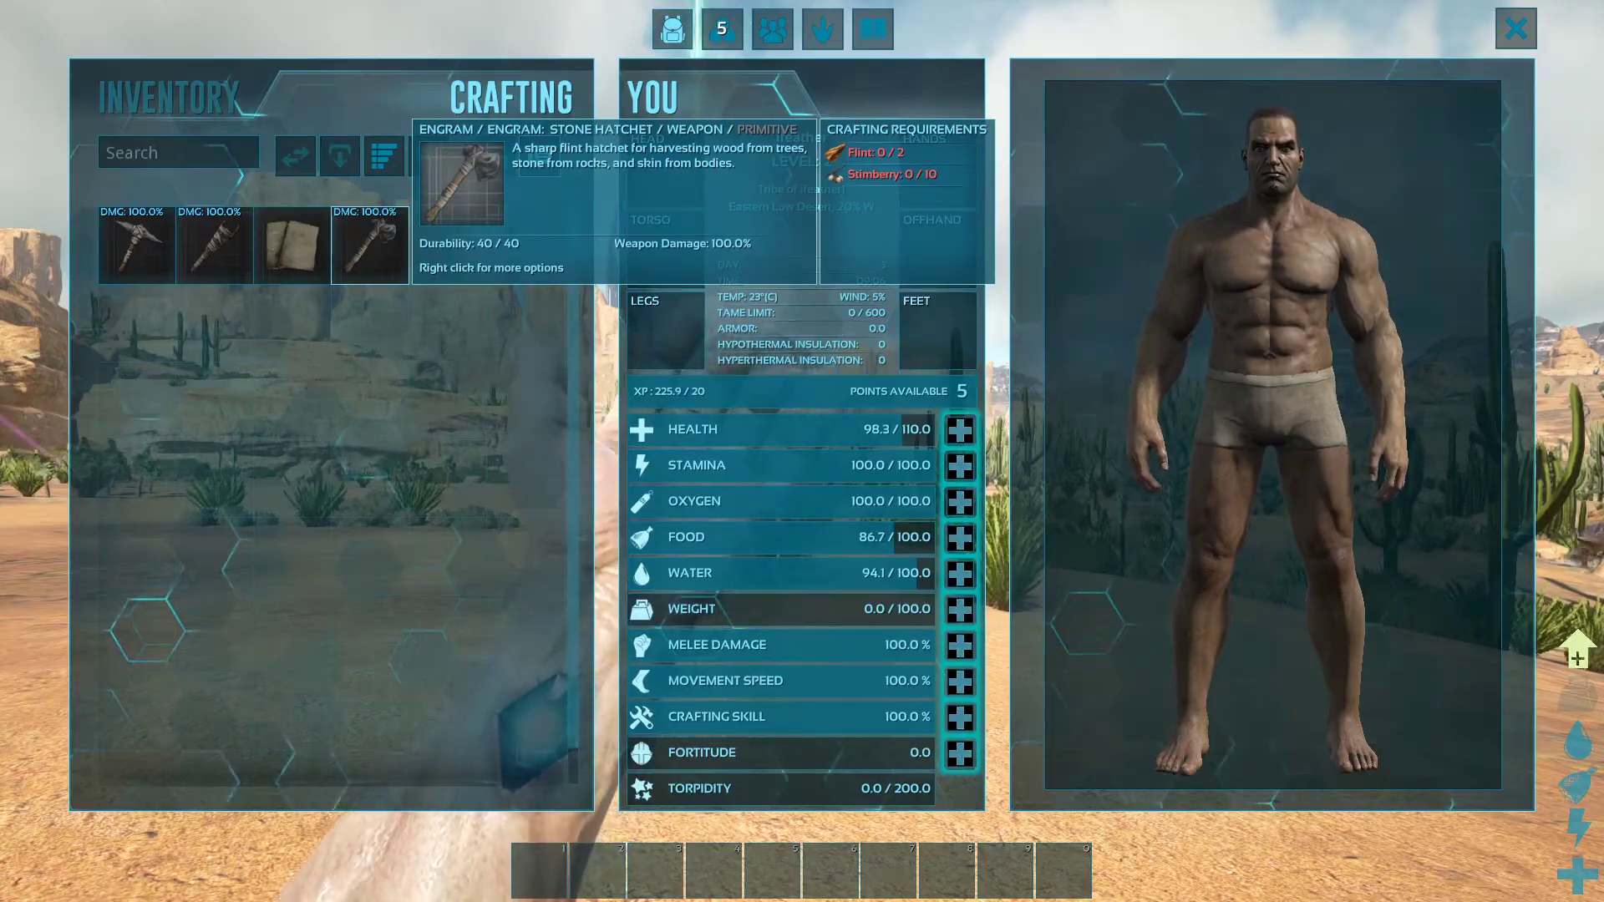
key("i")
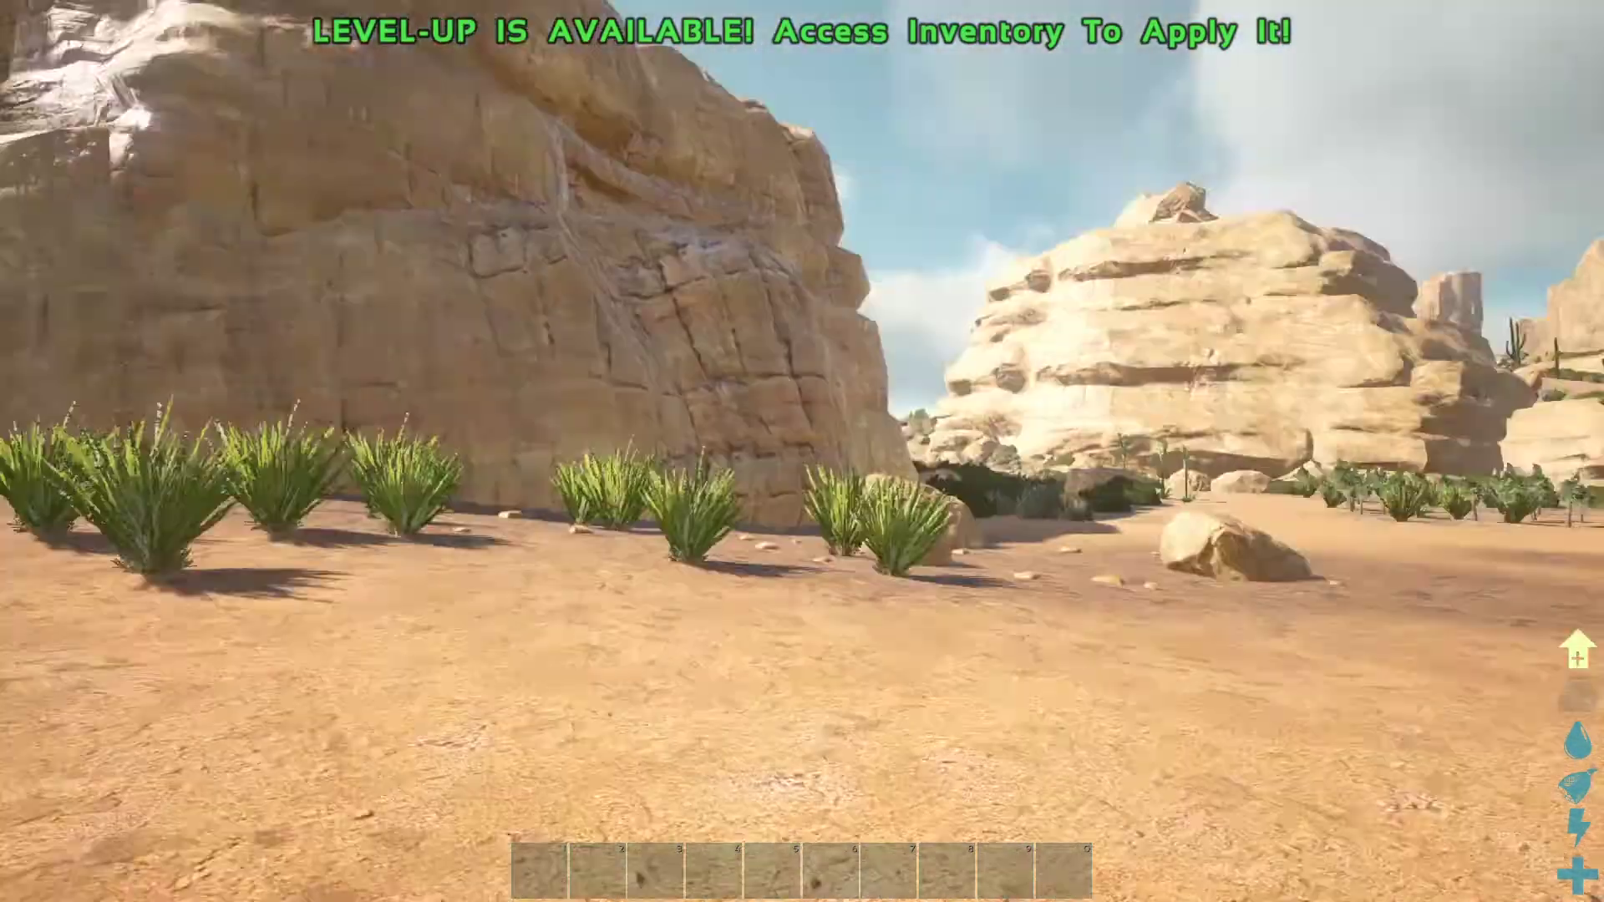
- Harvest Tintoberries, Mejoberries, Azulberries and fiber from nearby bushes
key("w")
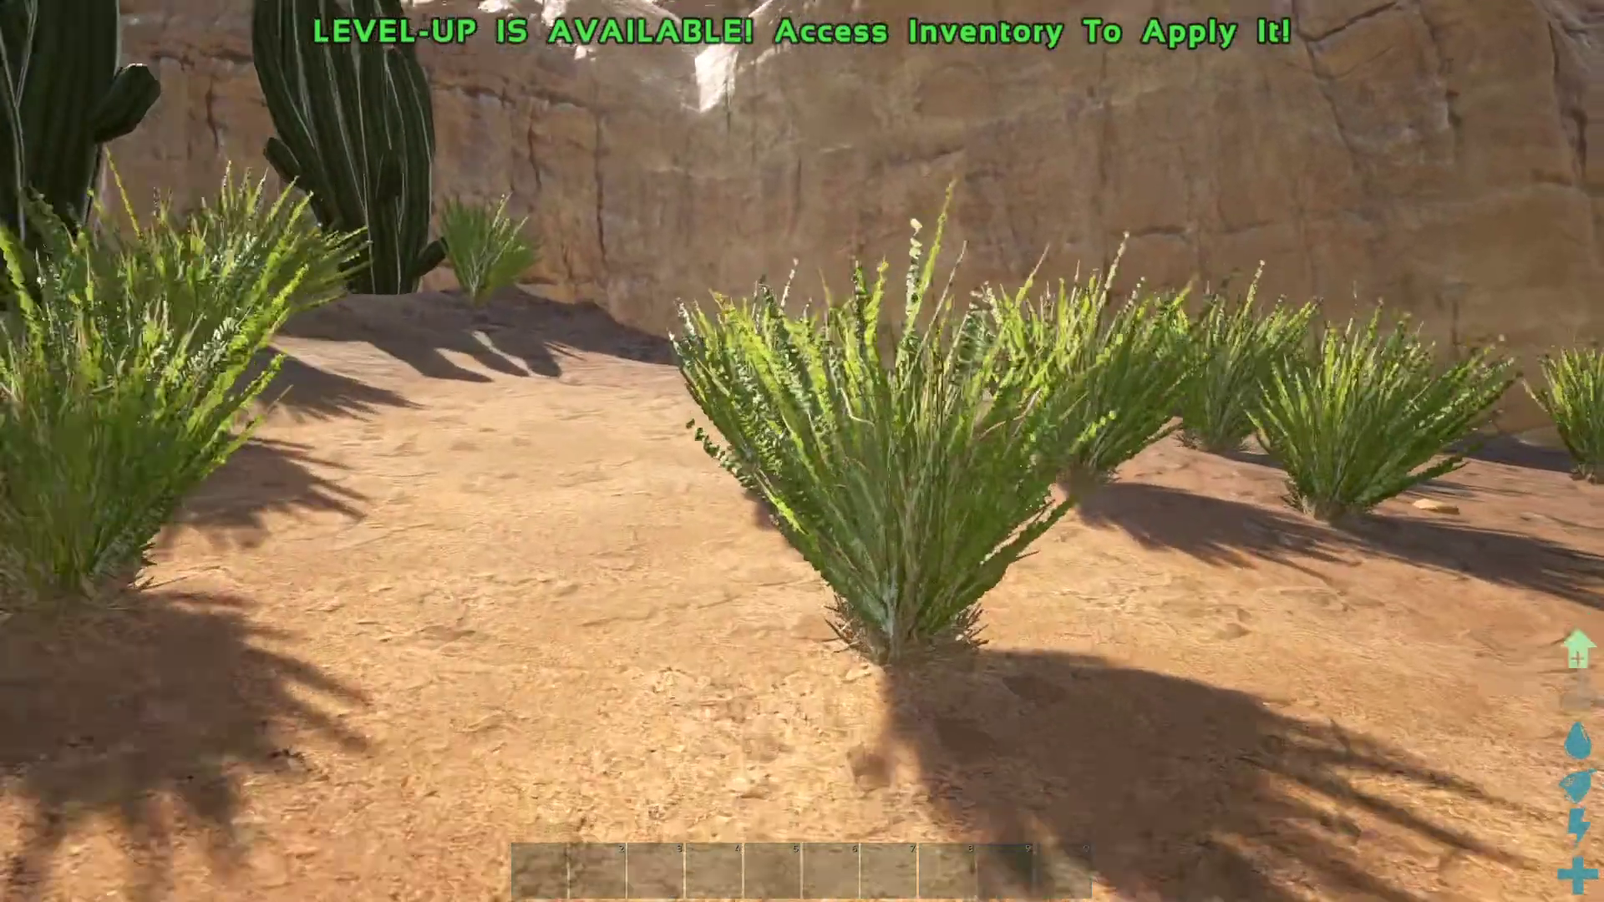
key("w")
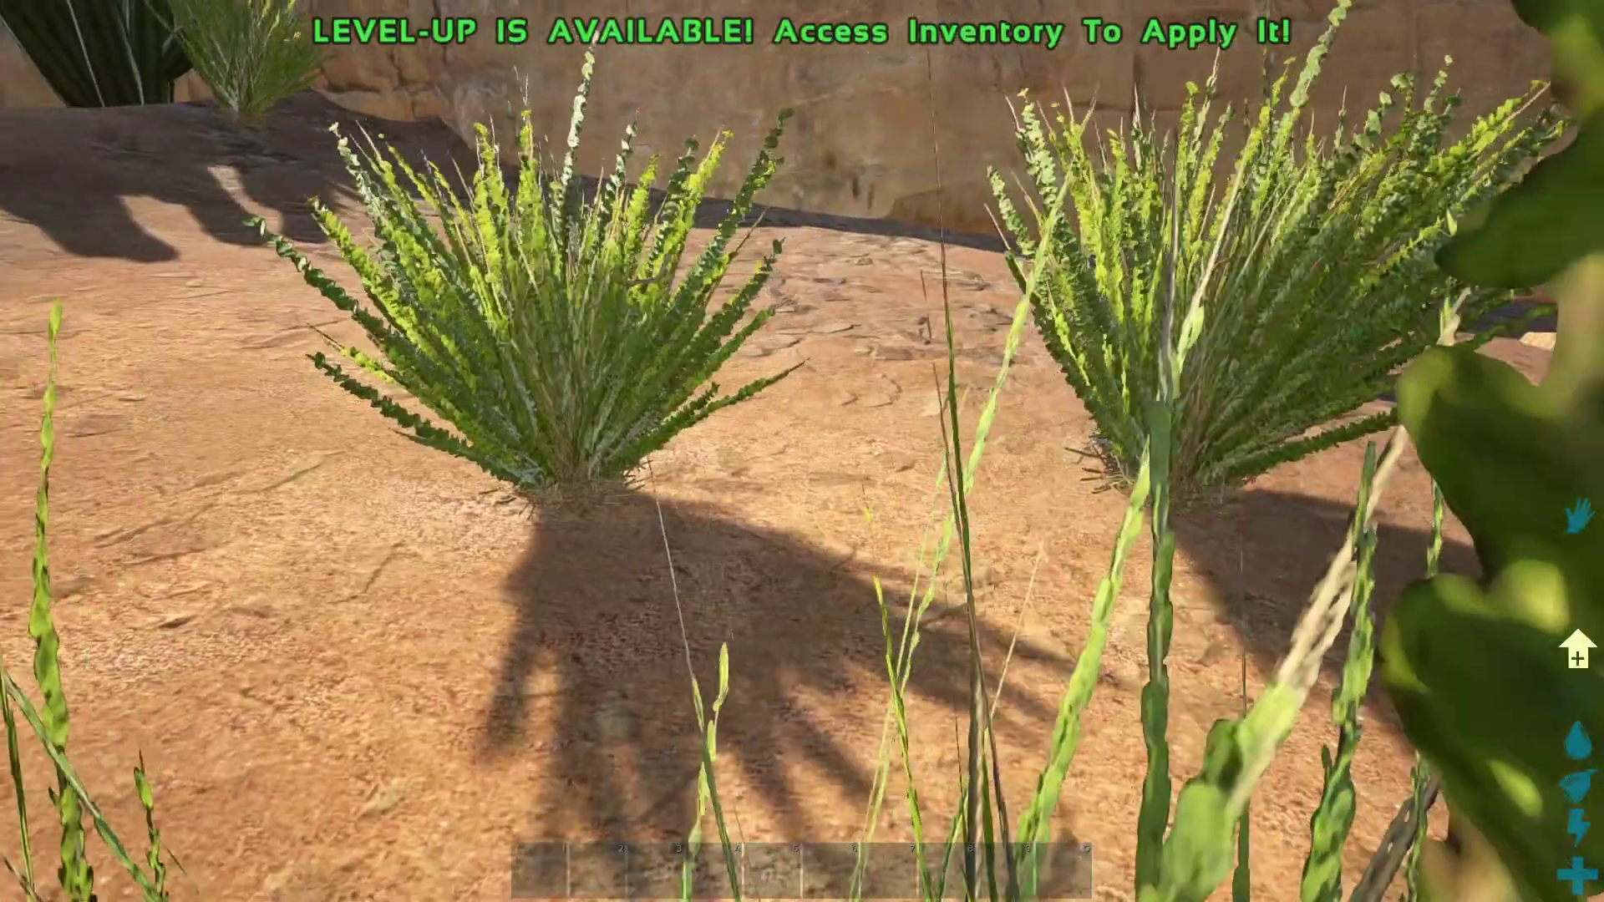
key("e")
key("e")
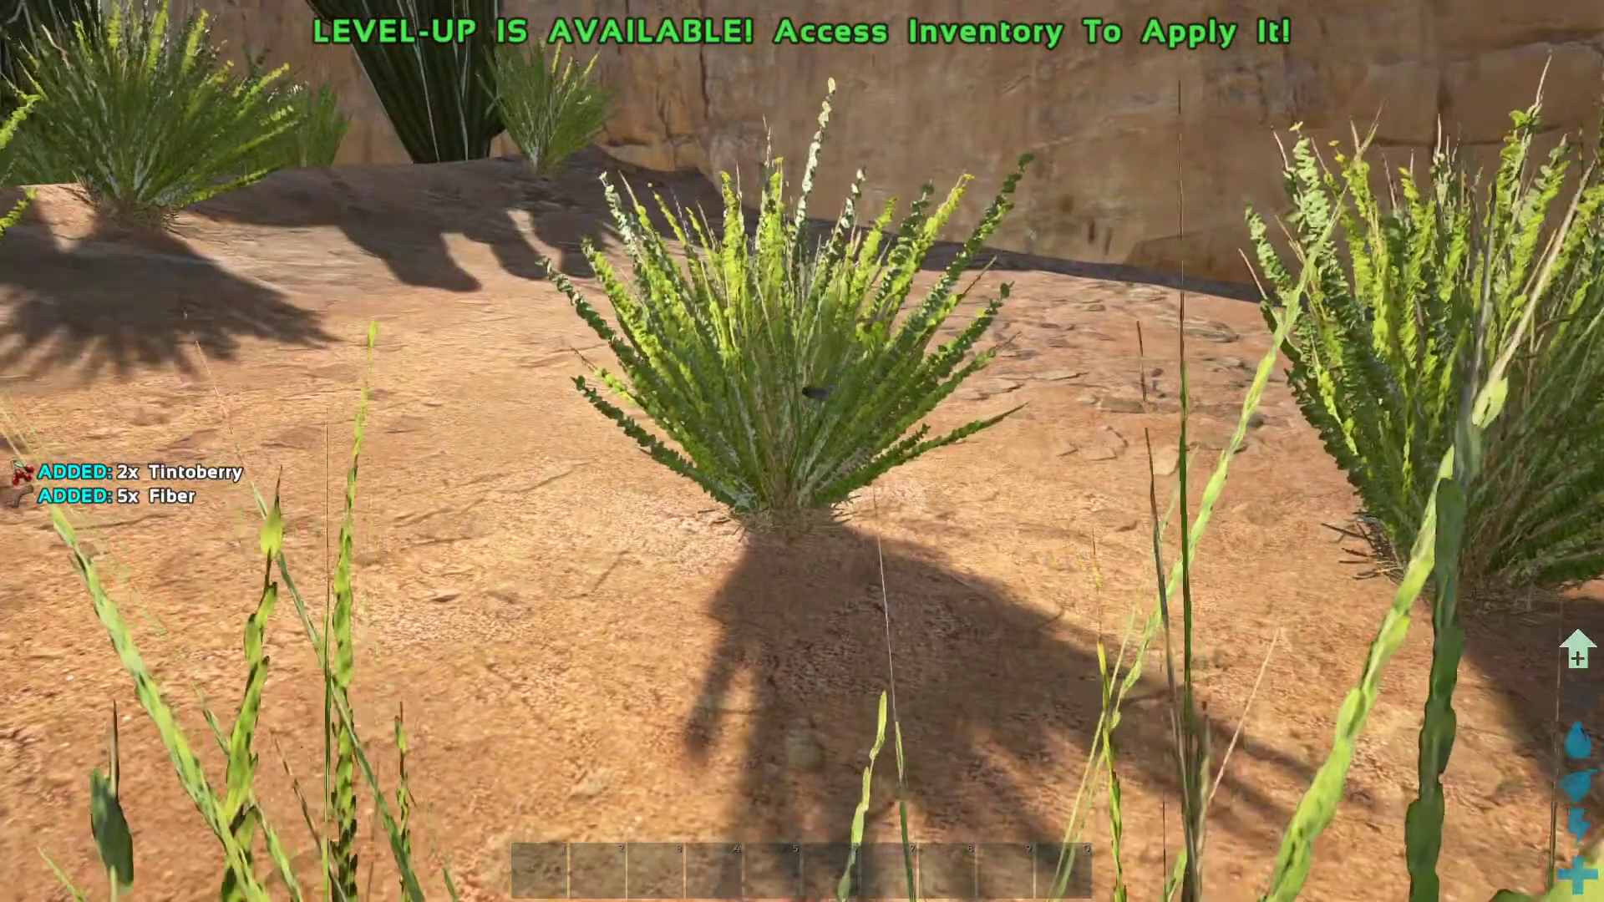
key("e")
key("e")
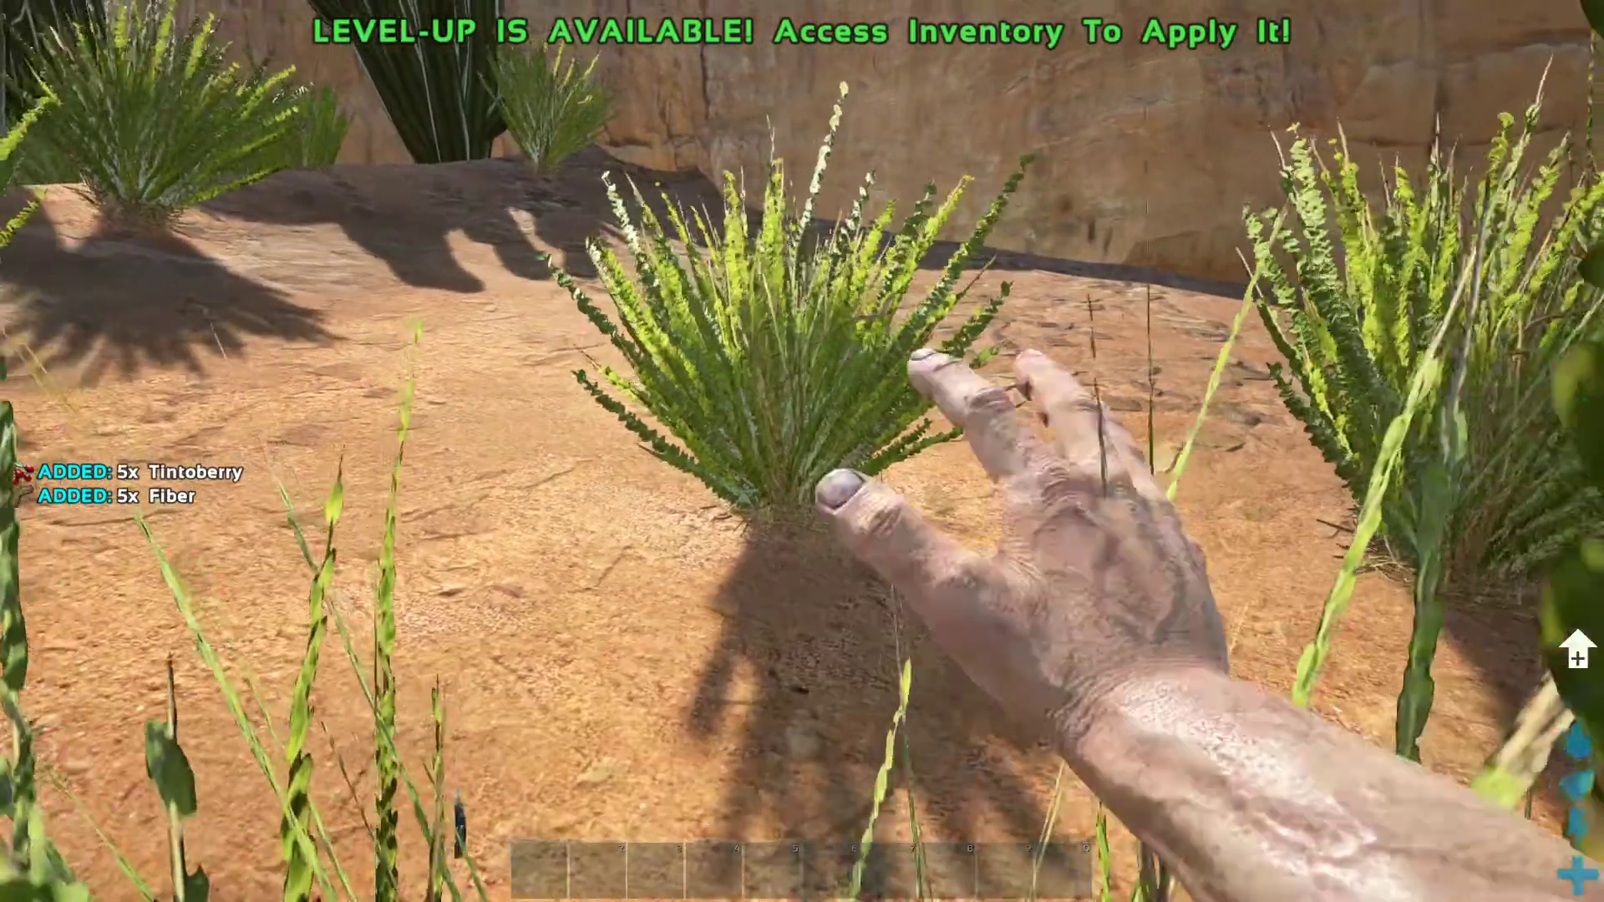
key("e")
key("w")
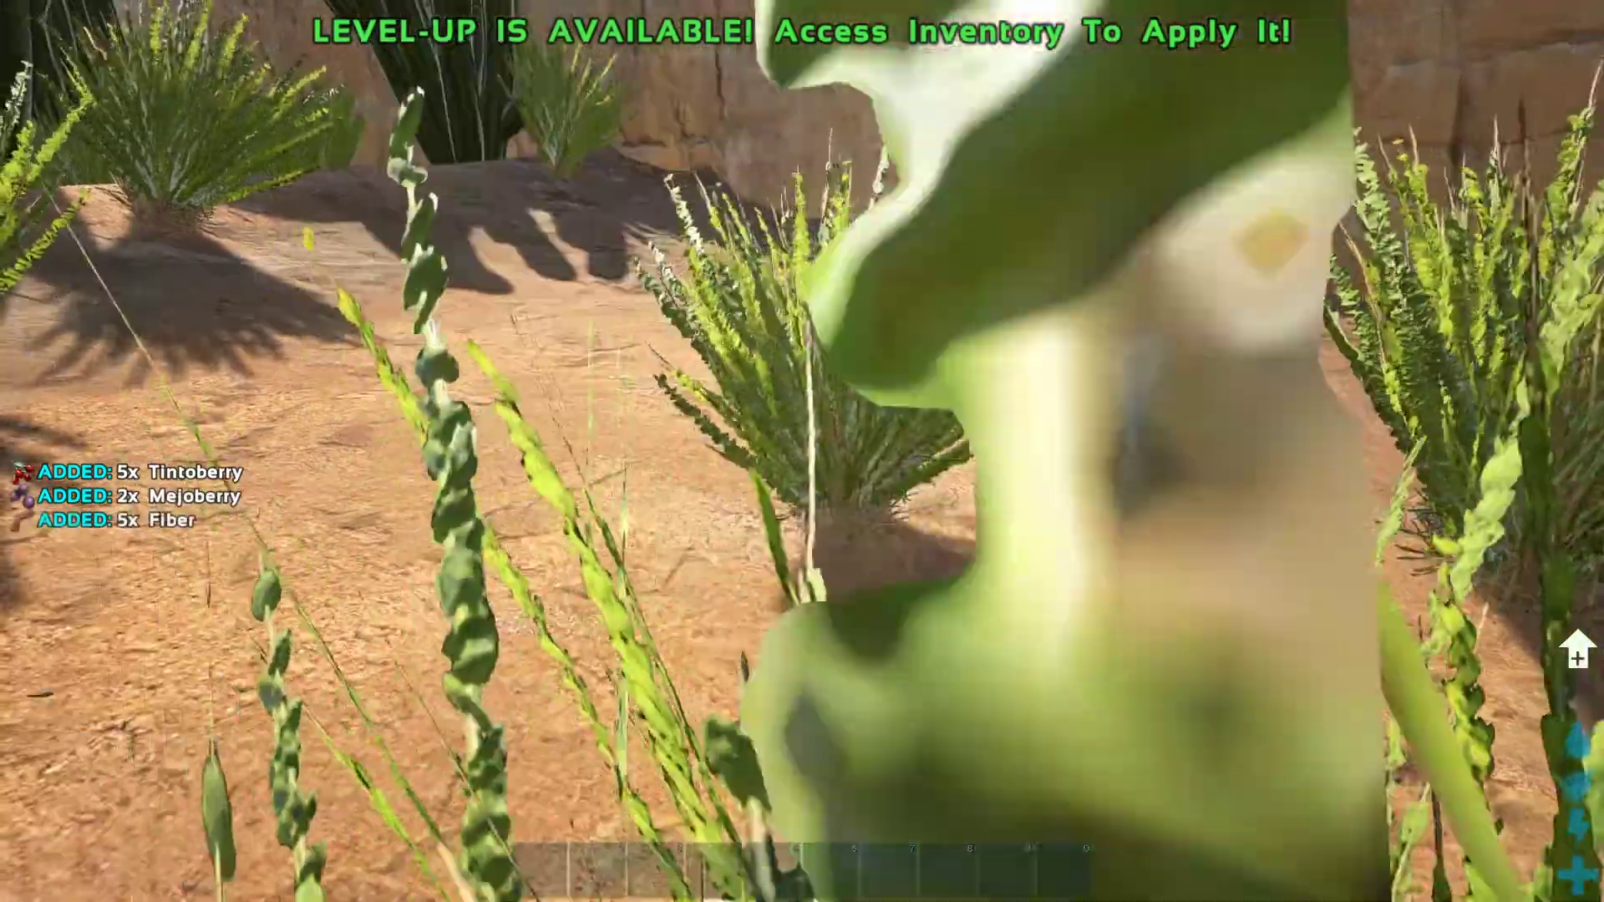
key("e")
key("e")
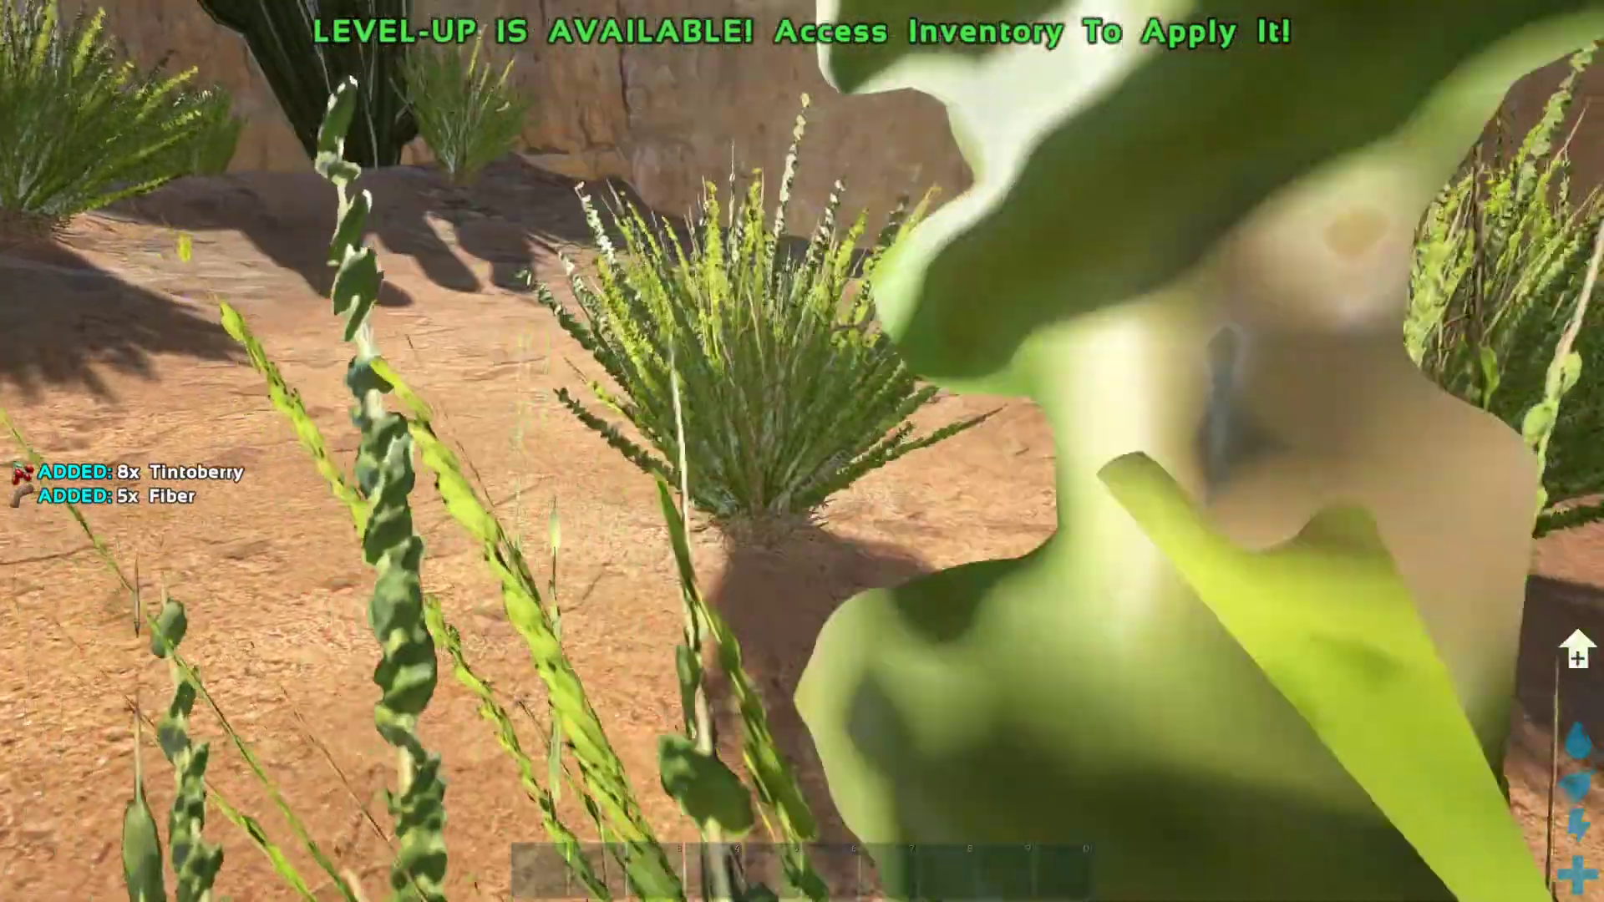
key("w")
key("e")
key("w")
key("e")
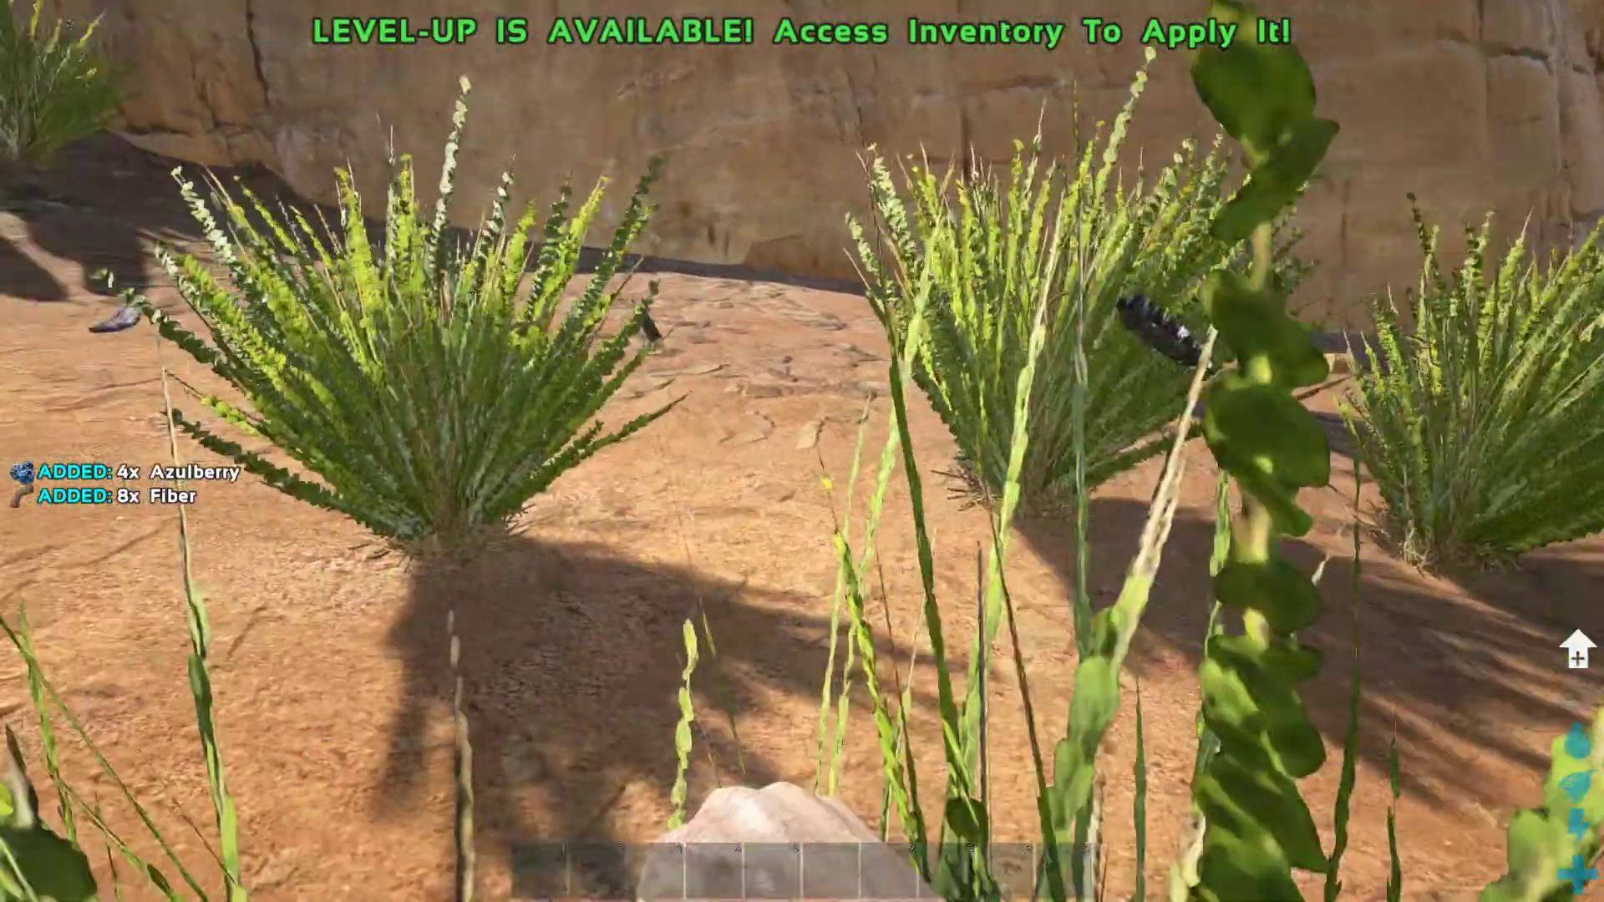
key("e")
key("e")
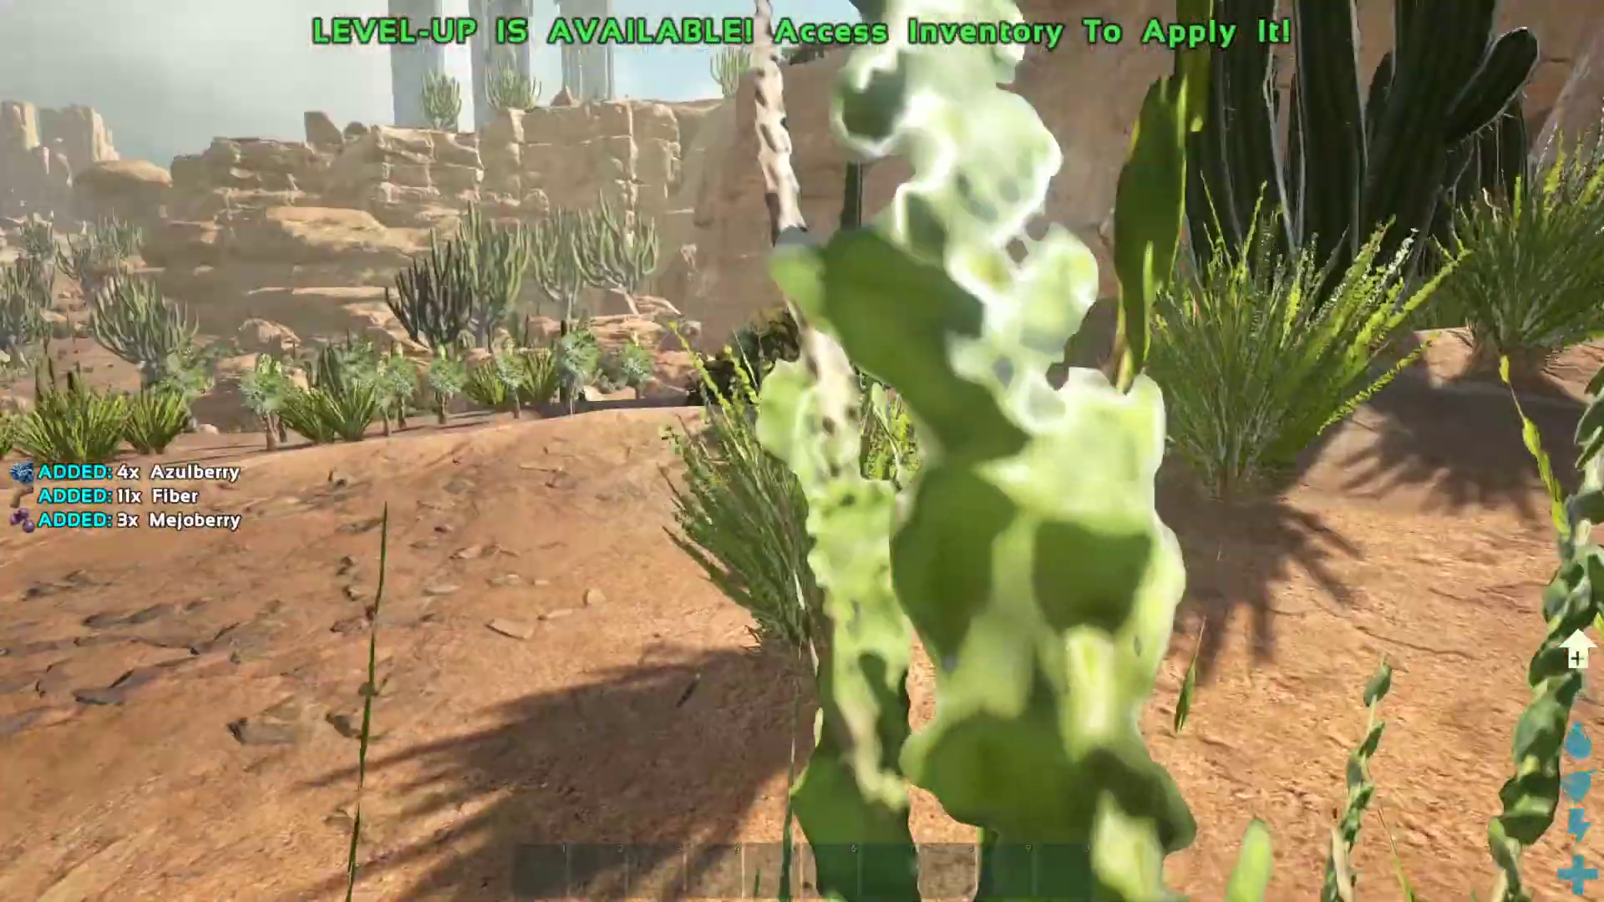
- Equip the stone pick and mine flint from the rock
key("5")
key("w")
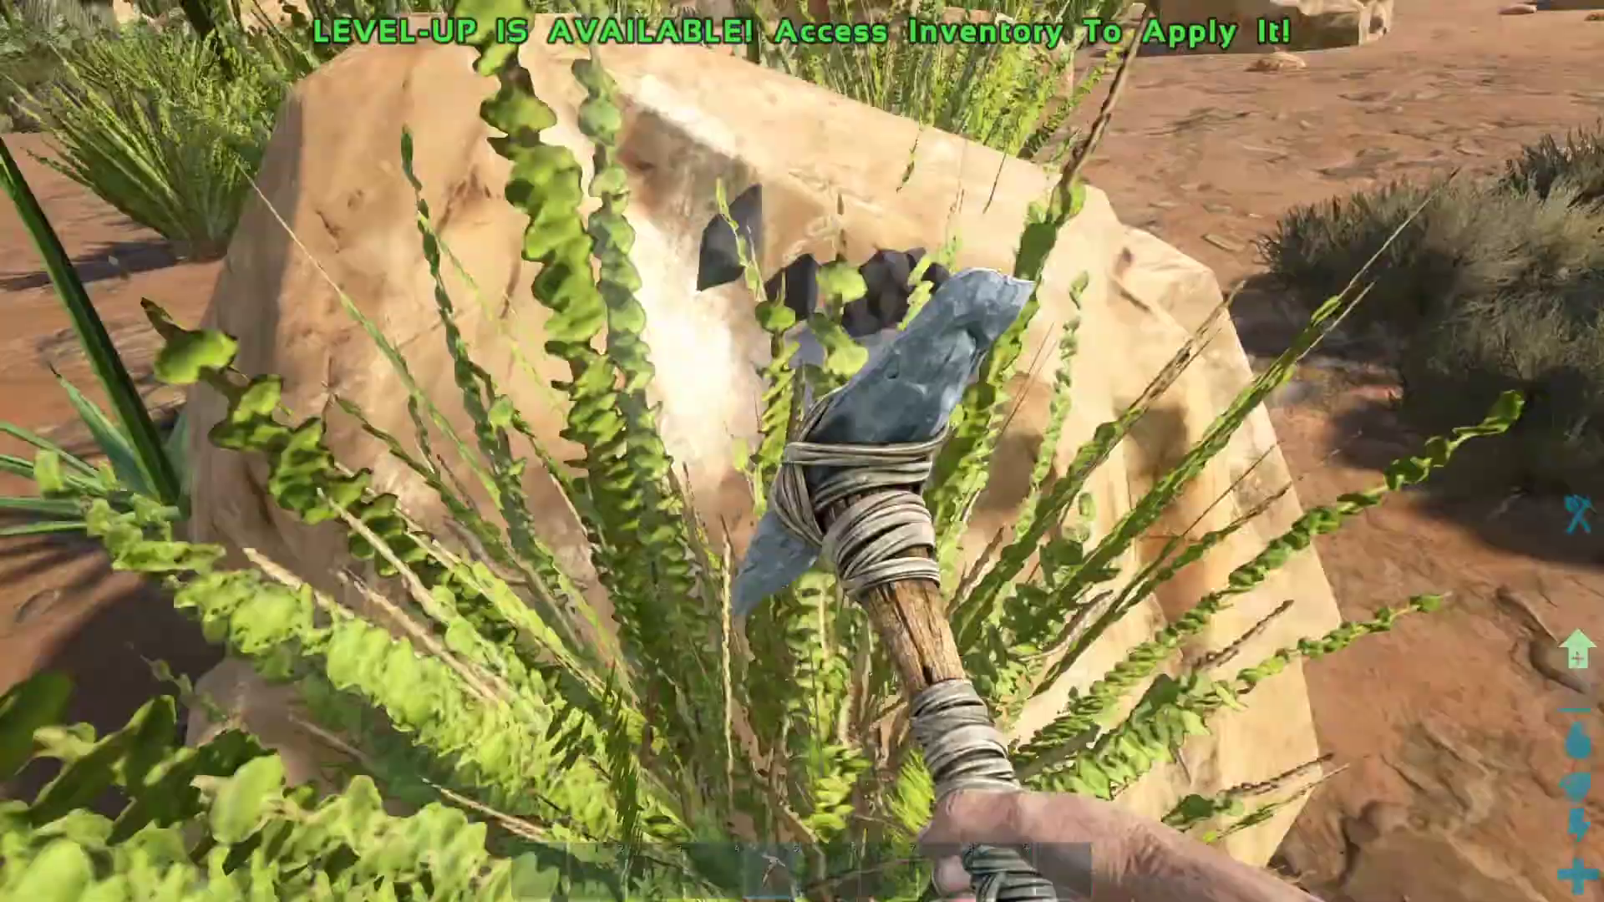
left_click(802, 451)
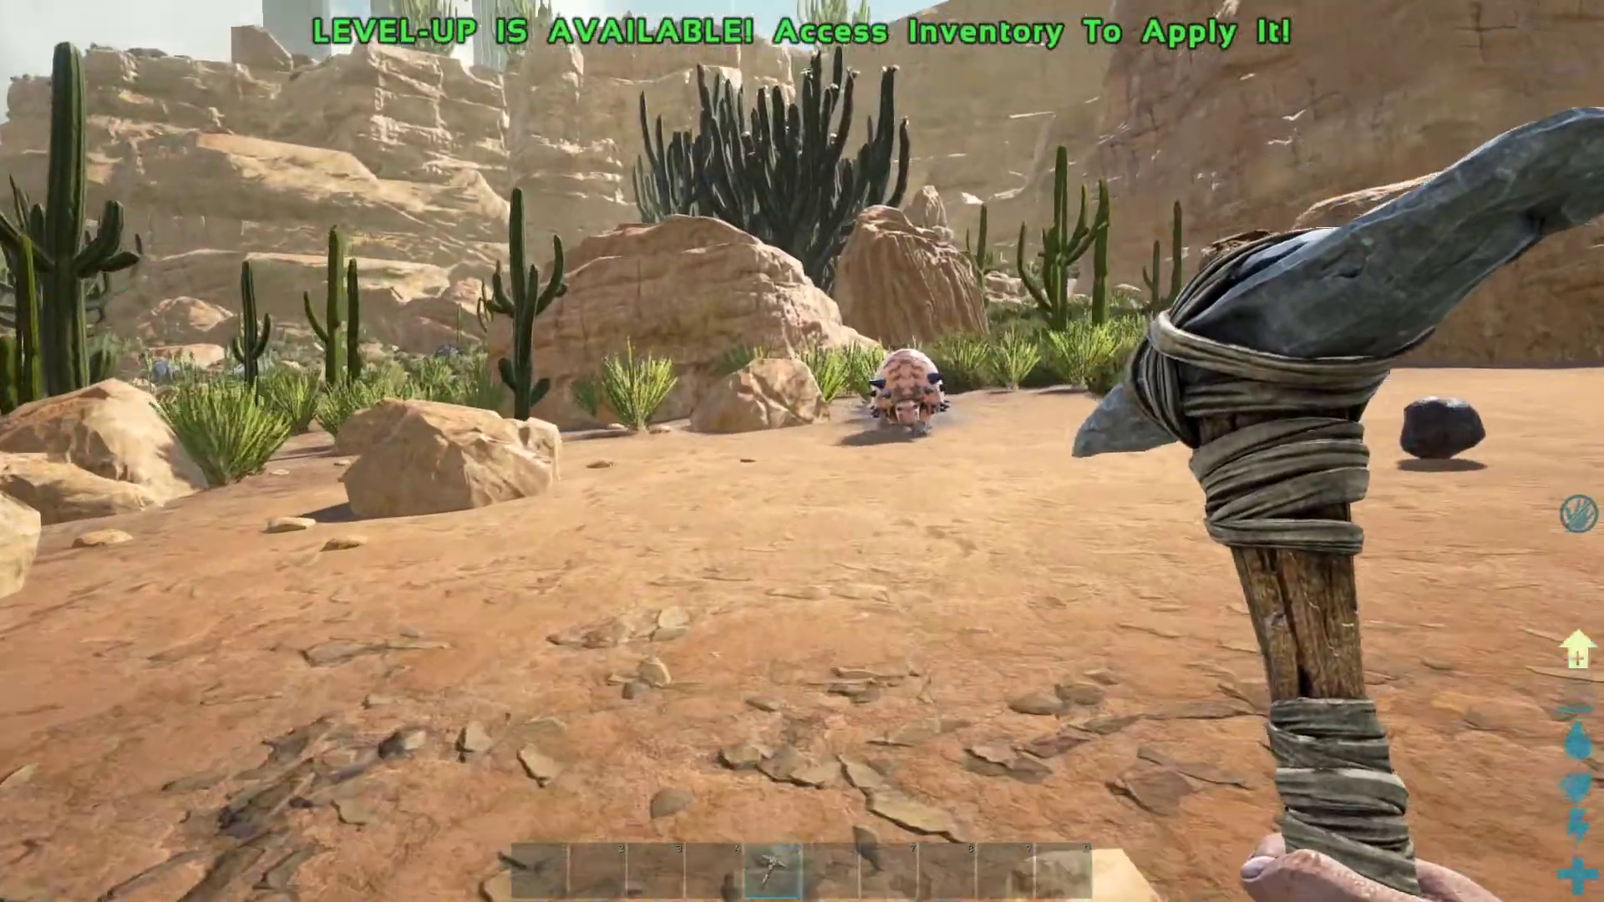
- Recheck the hatchet requirements, then gather more fiber and berries by hand
key("i")
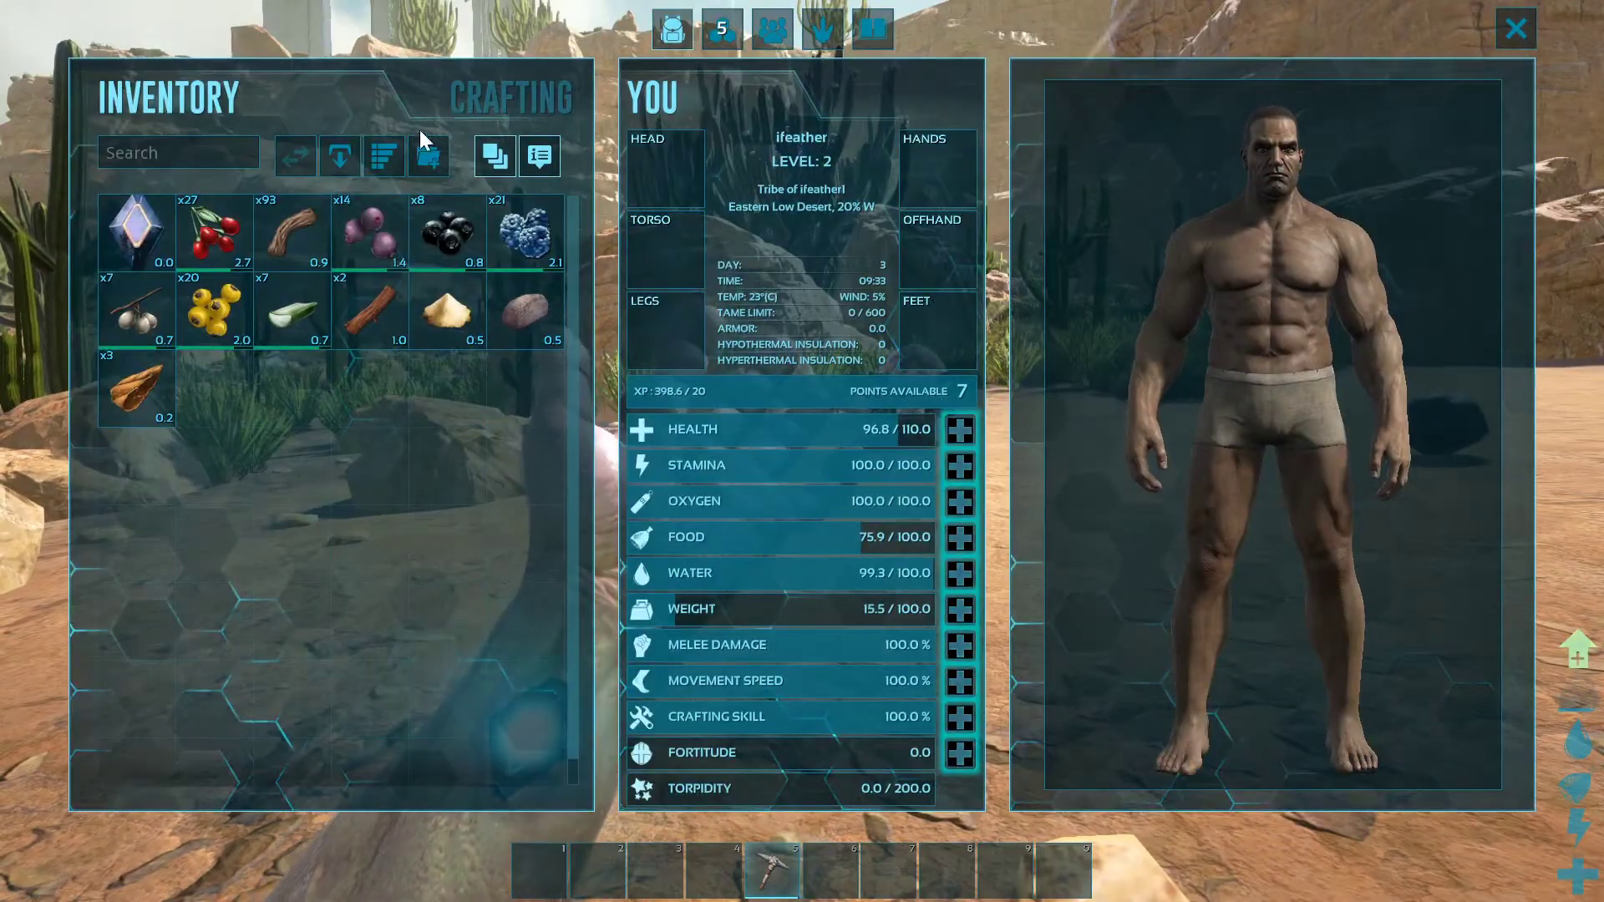
key("e")
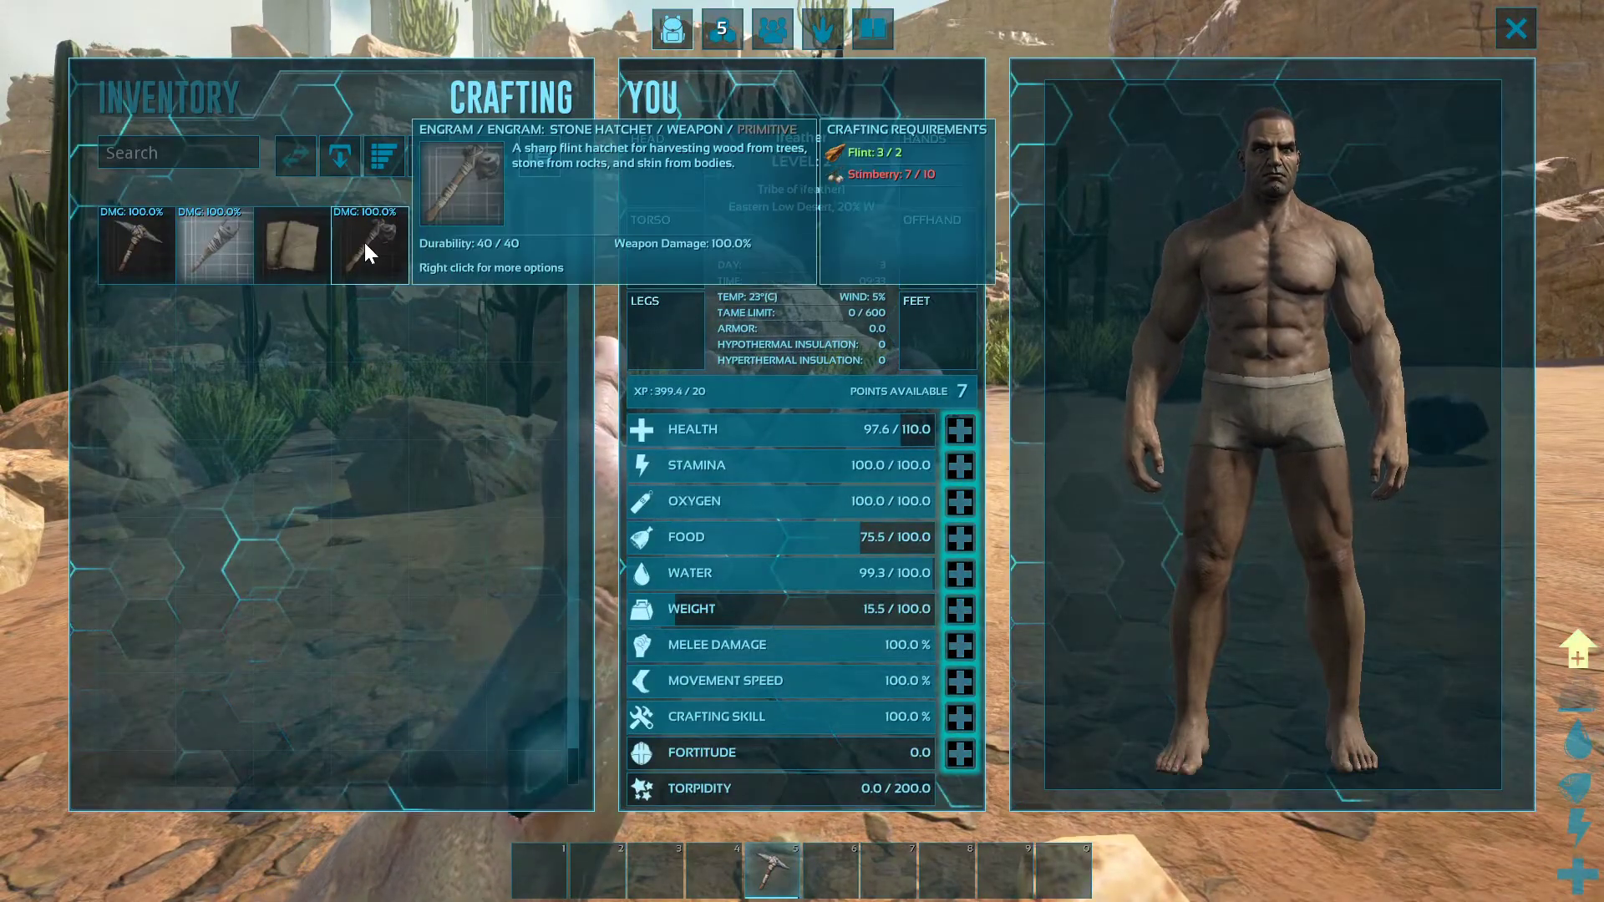
key("i")
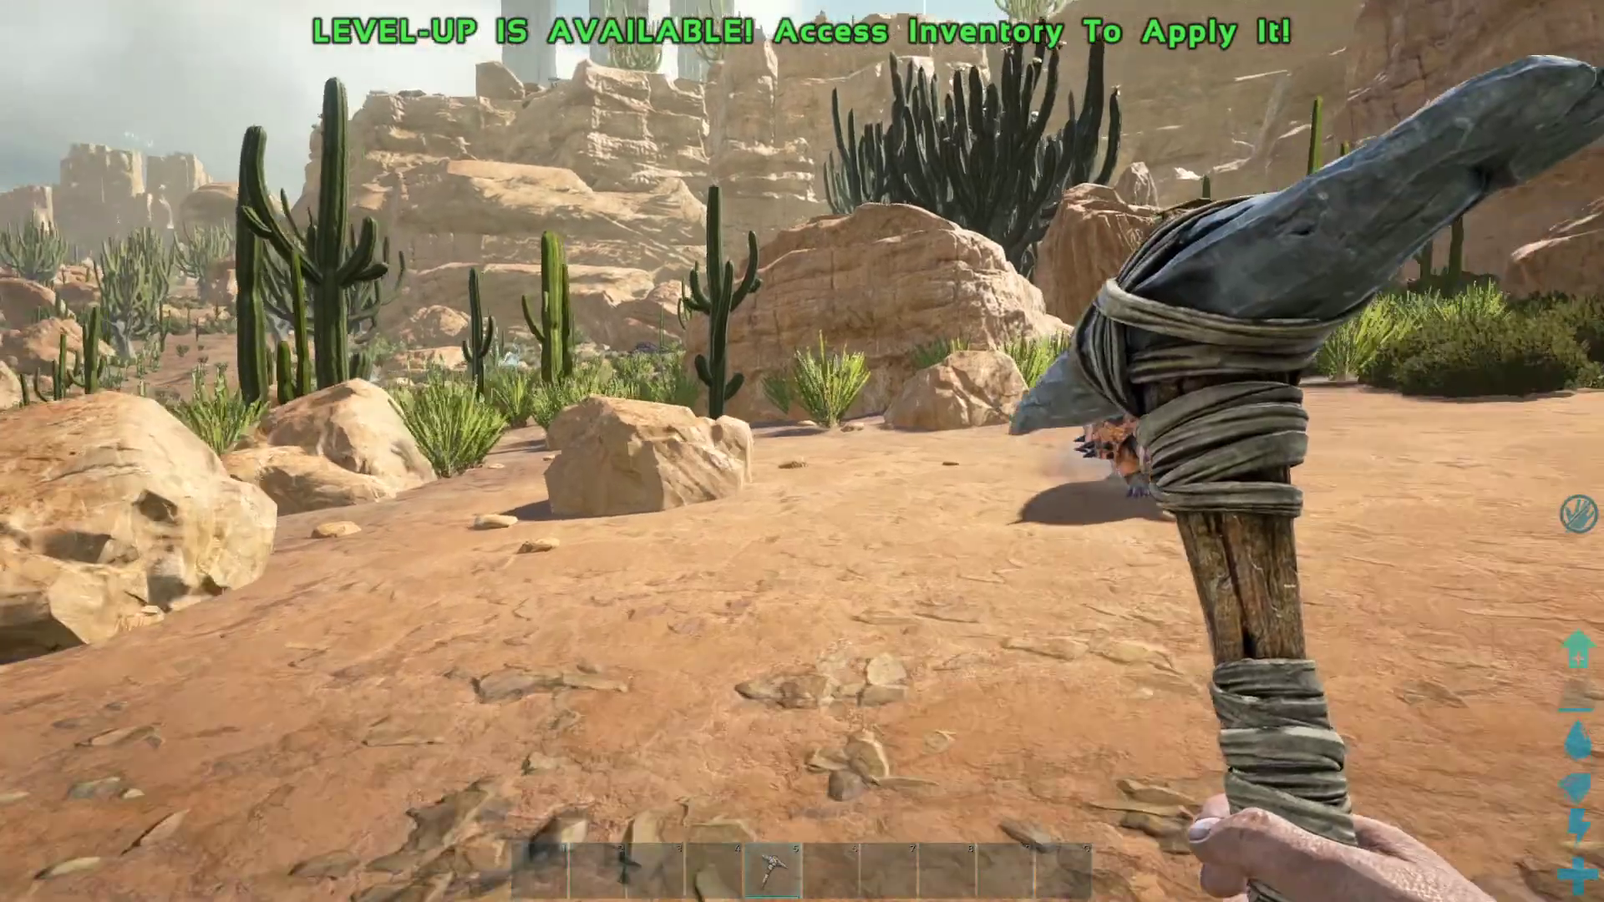
key("w")
key("5")
key("e")
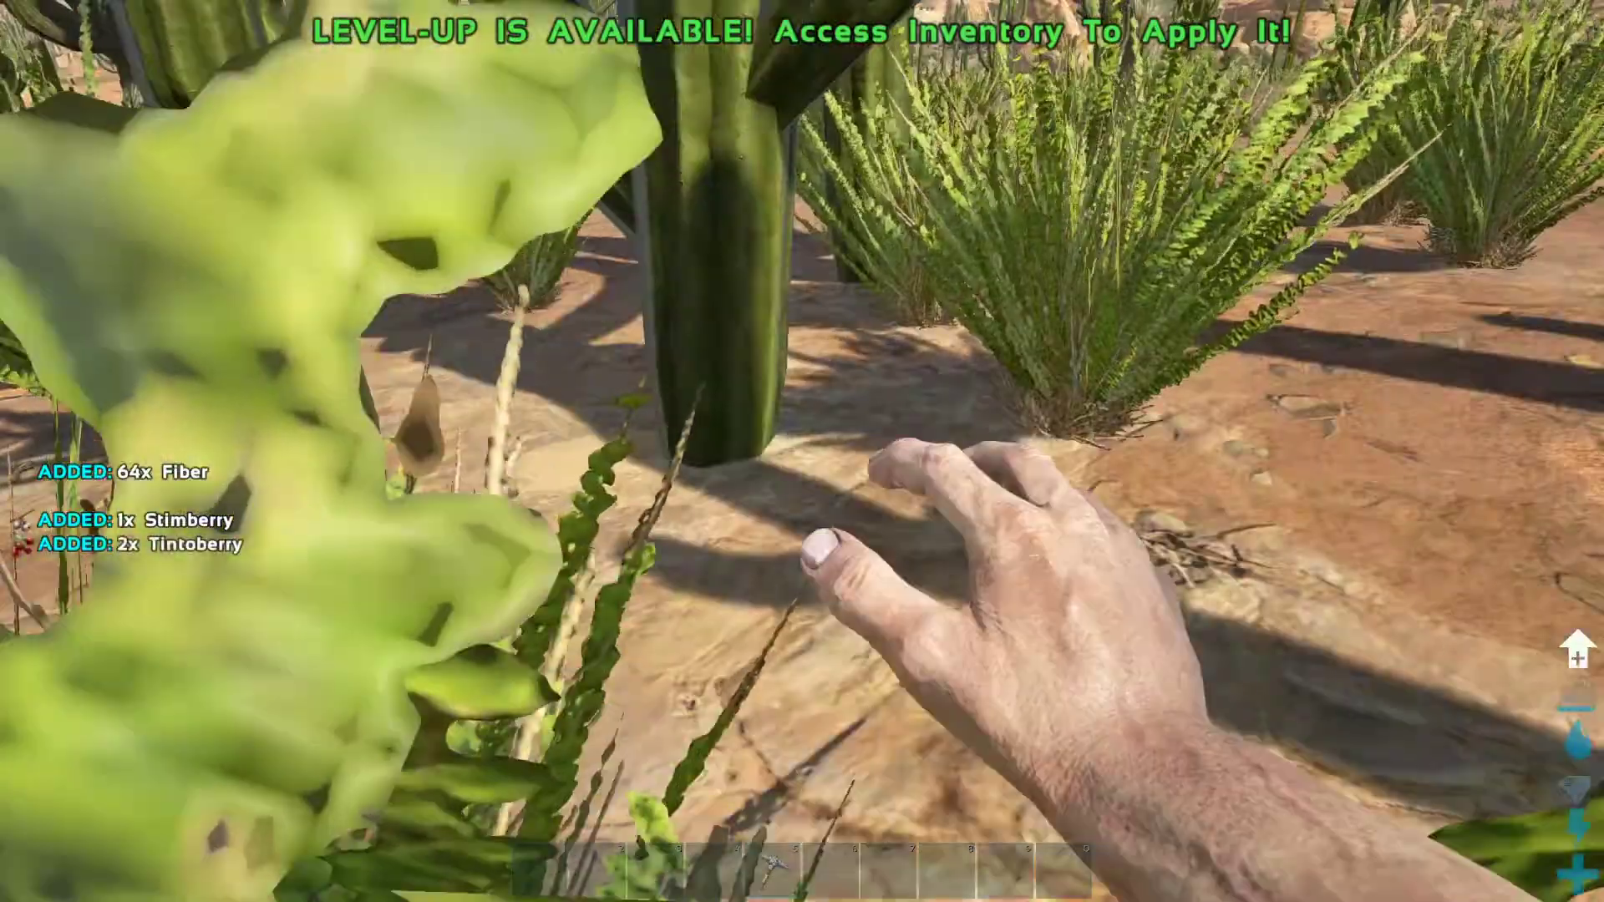
- Craft a Primitive Stone Hatchet from the Crafting tab and close the inventory
key("i")
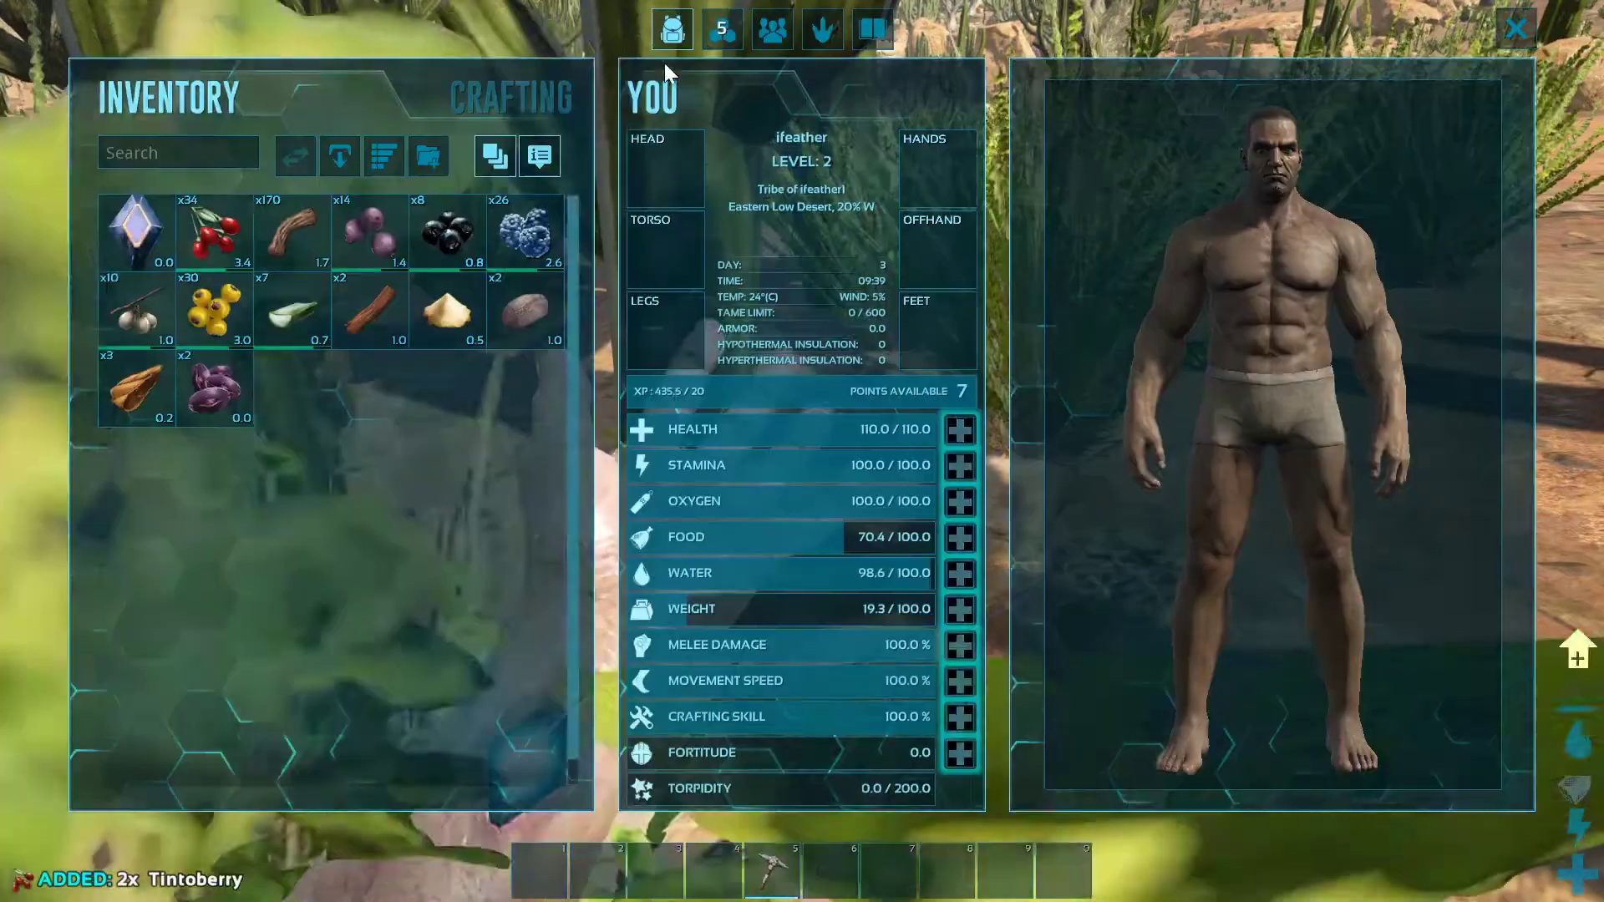
left_click(414, 96)
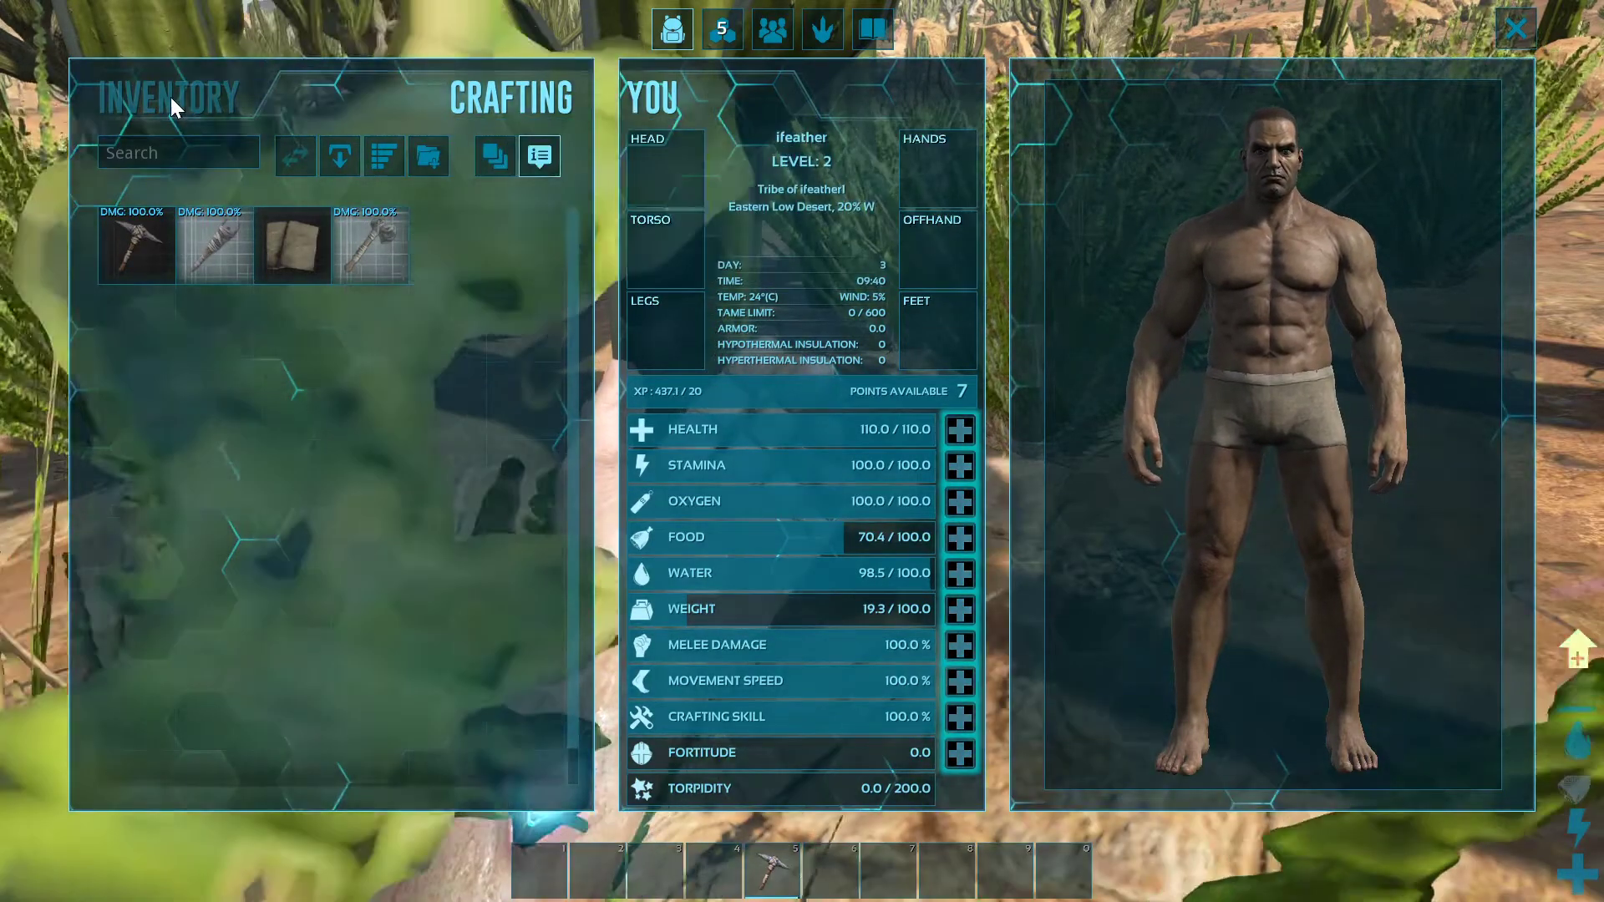
left_click(170, 97)
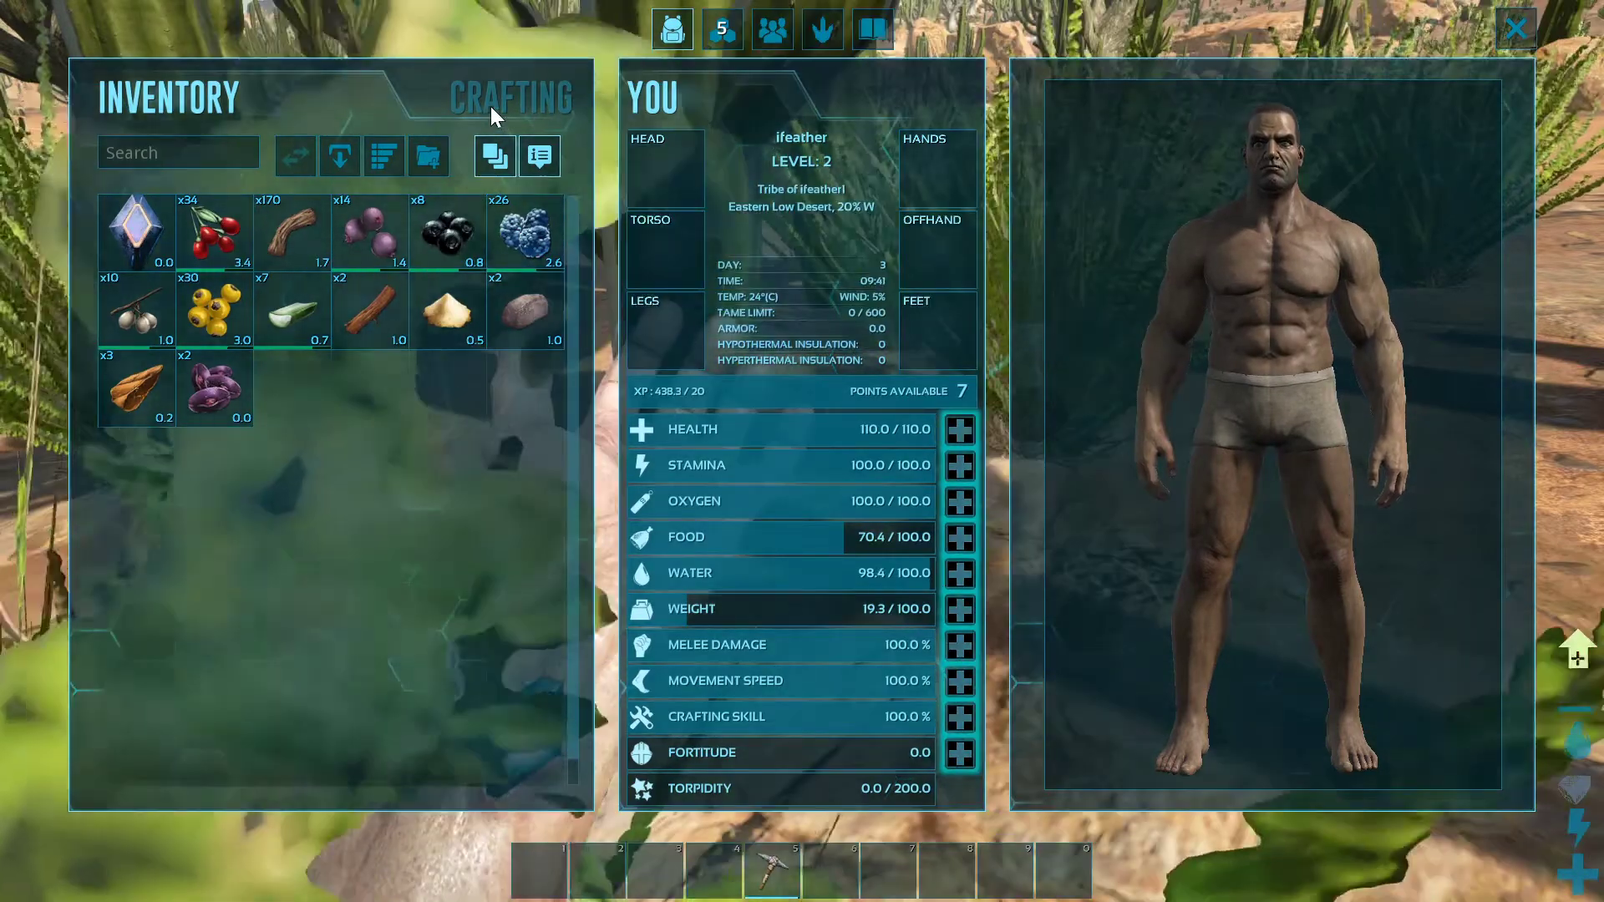
left_click(490, 107)
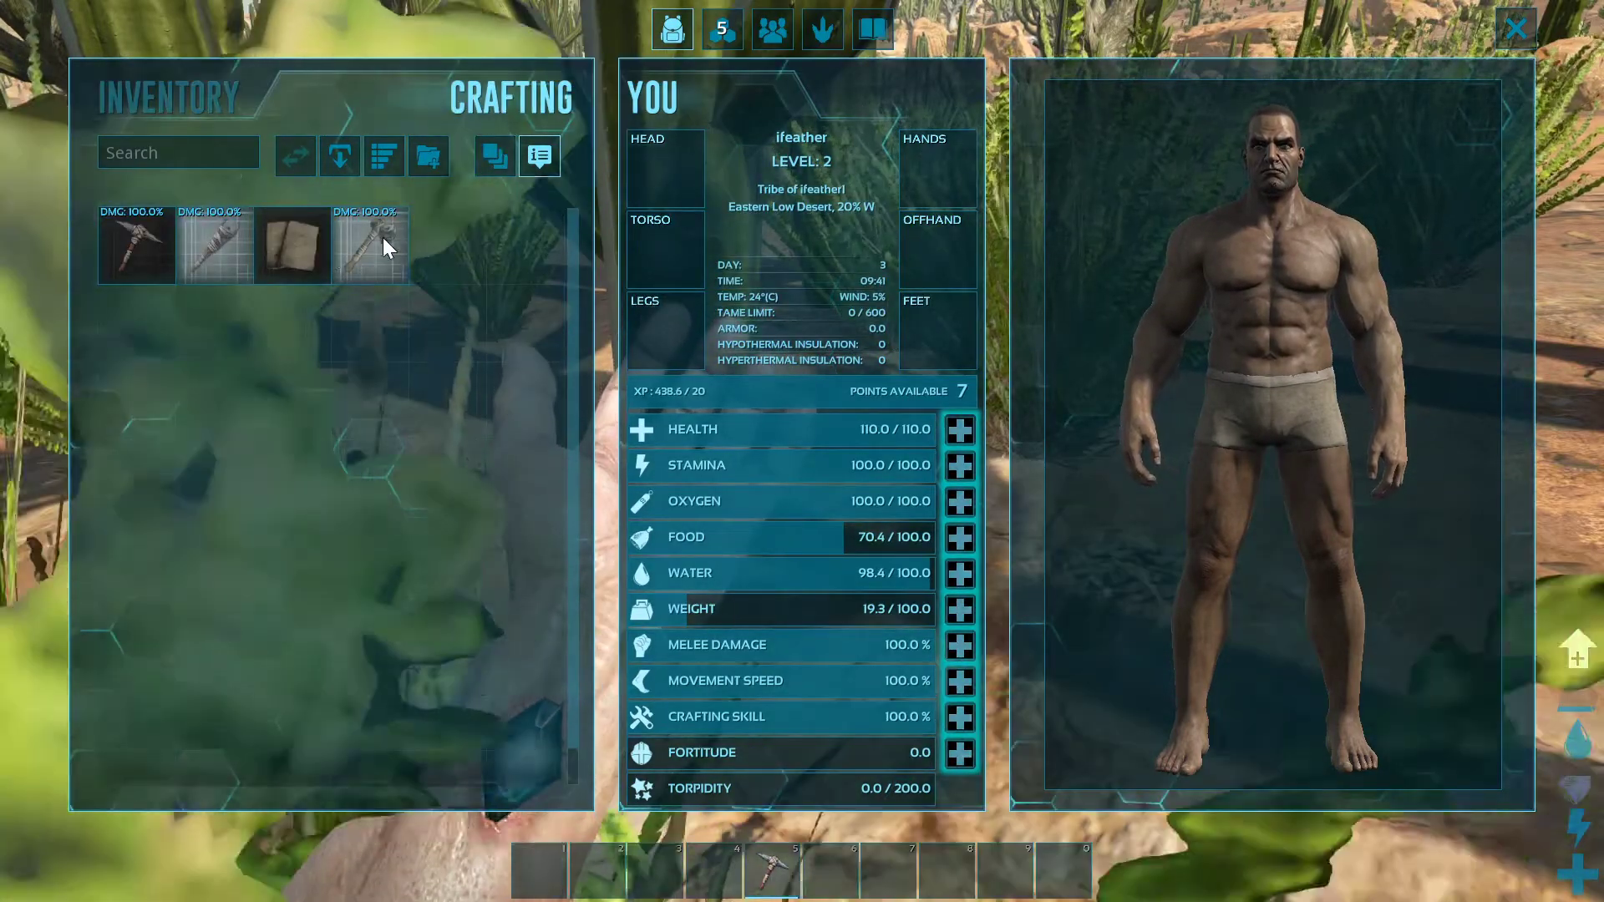
double_click(350, 228)
left_click(159, 98)
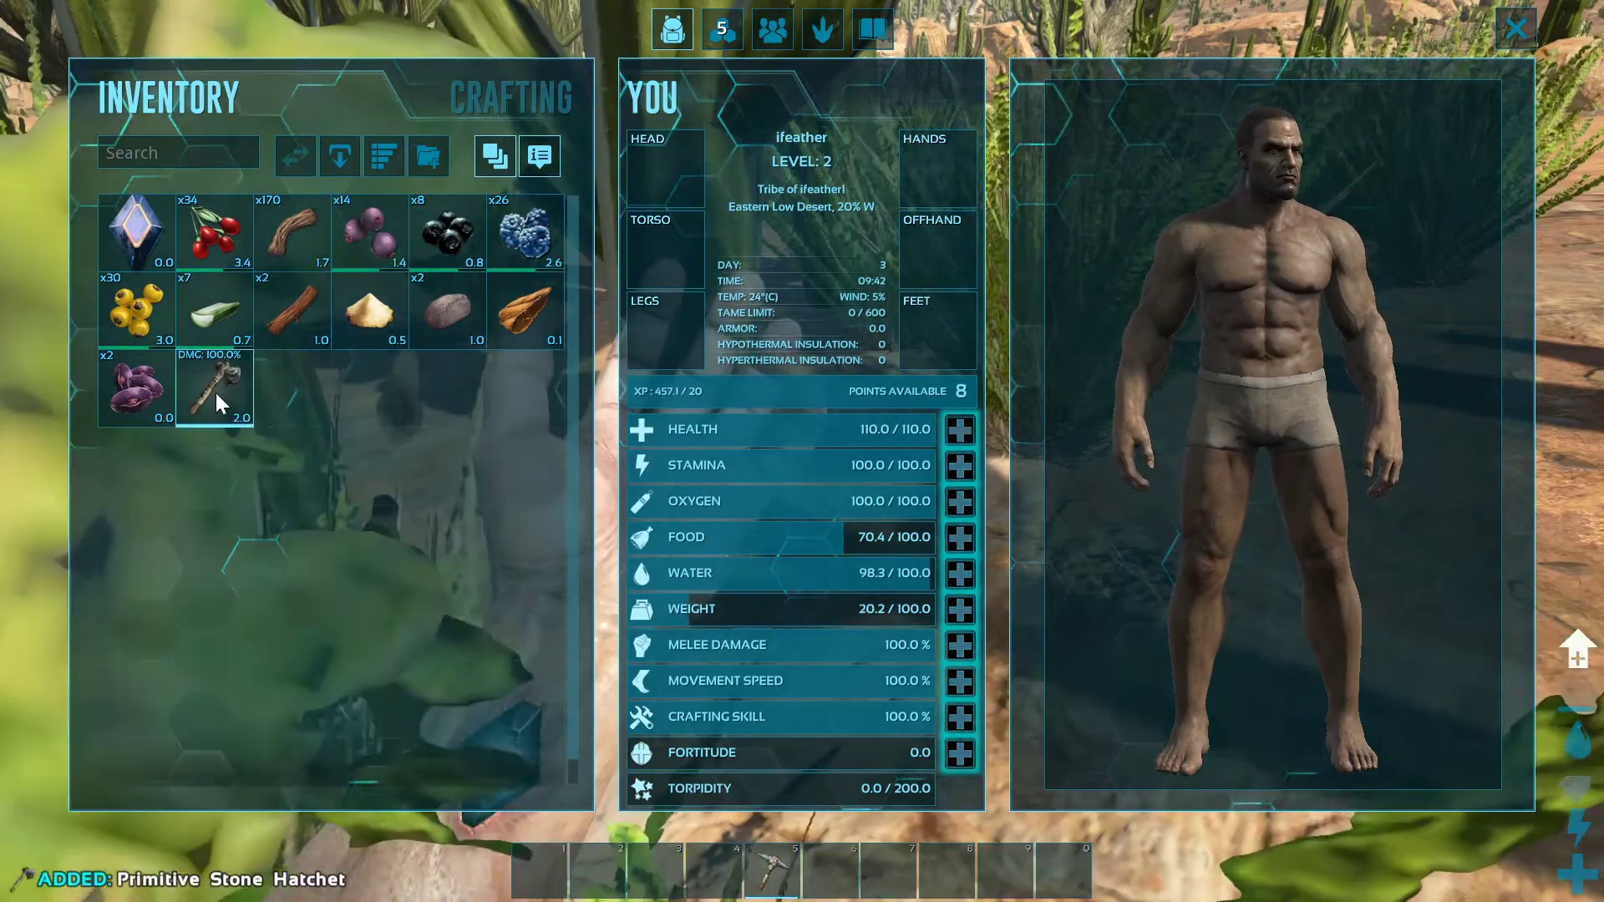
mouse_move(216, 393)
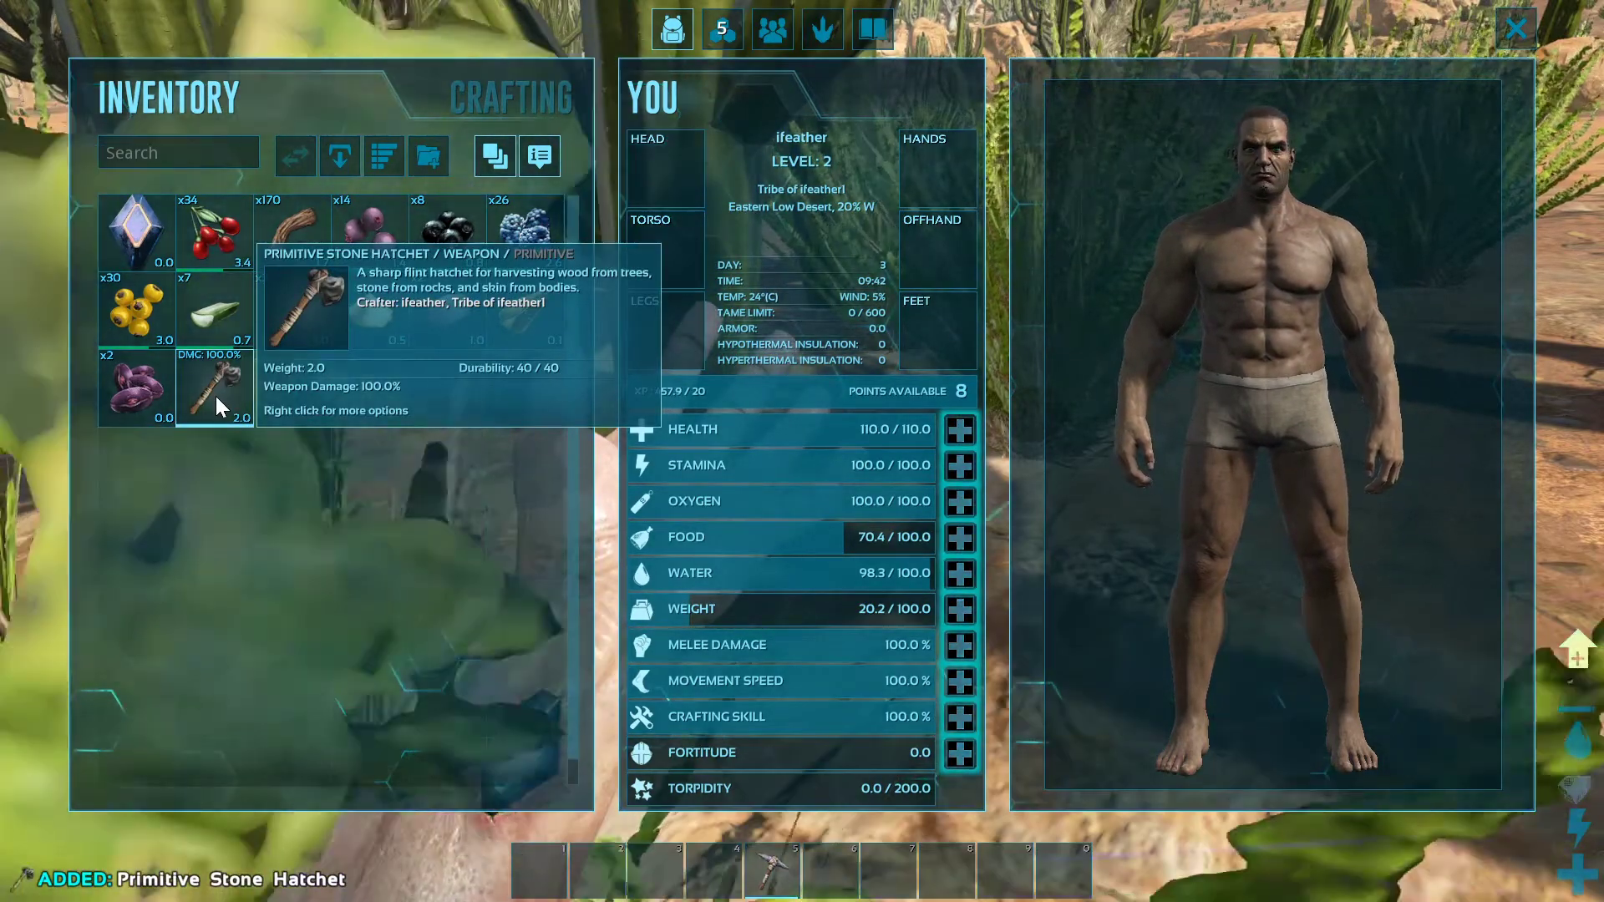
key("i")
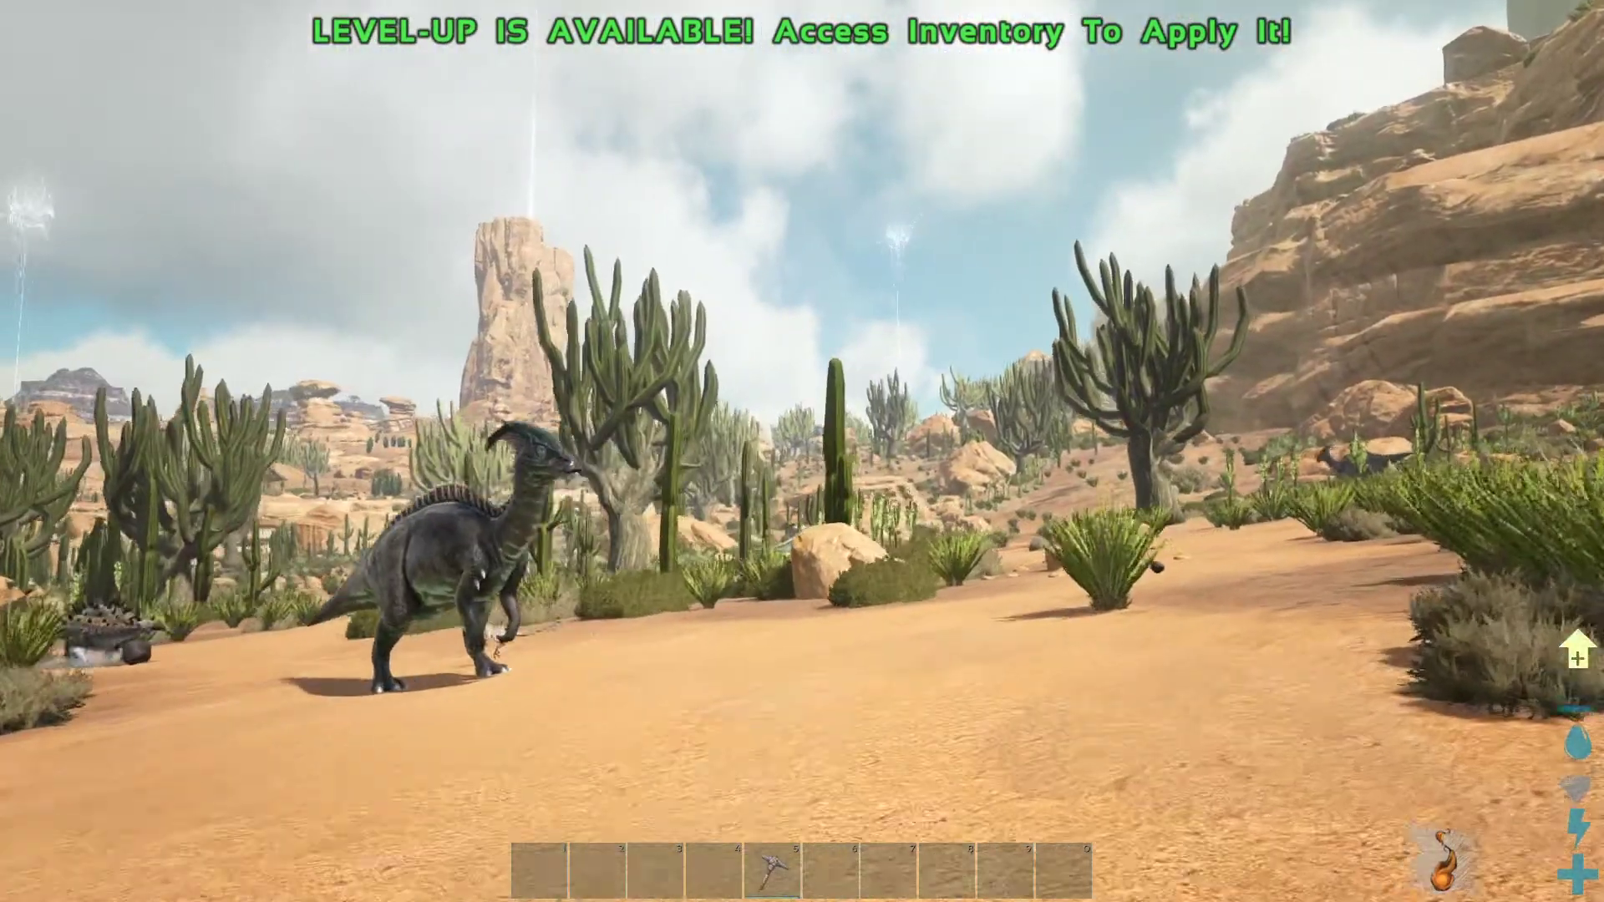
- Walk briefly through the desert, then open the pause menu to quit to the title screen
key("w")
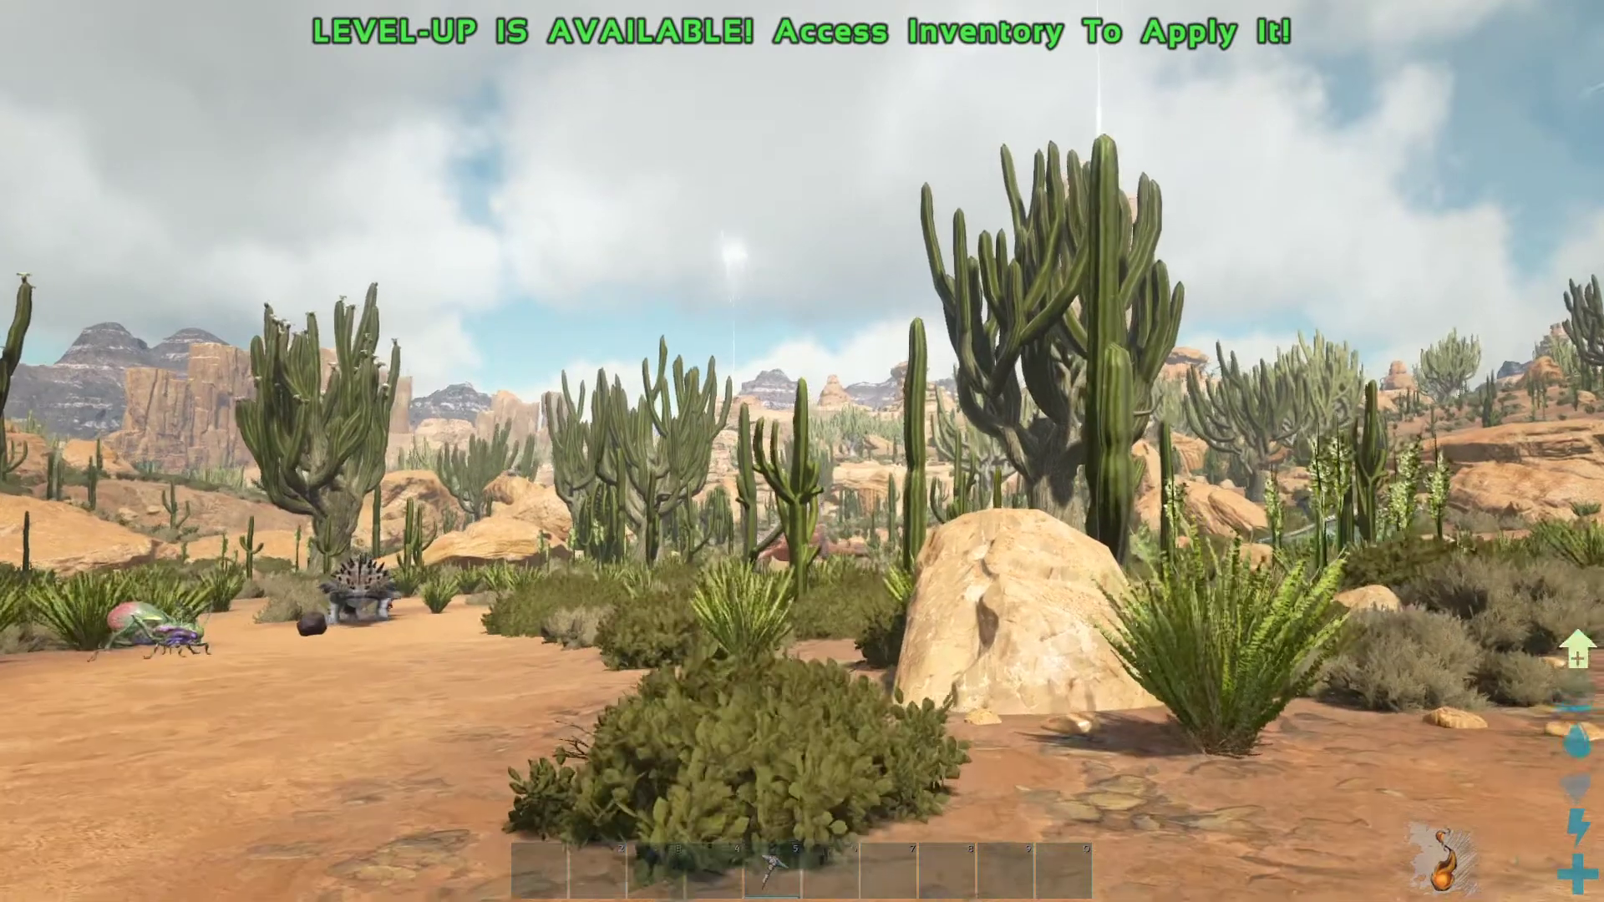
key("s")
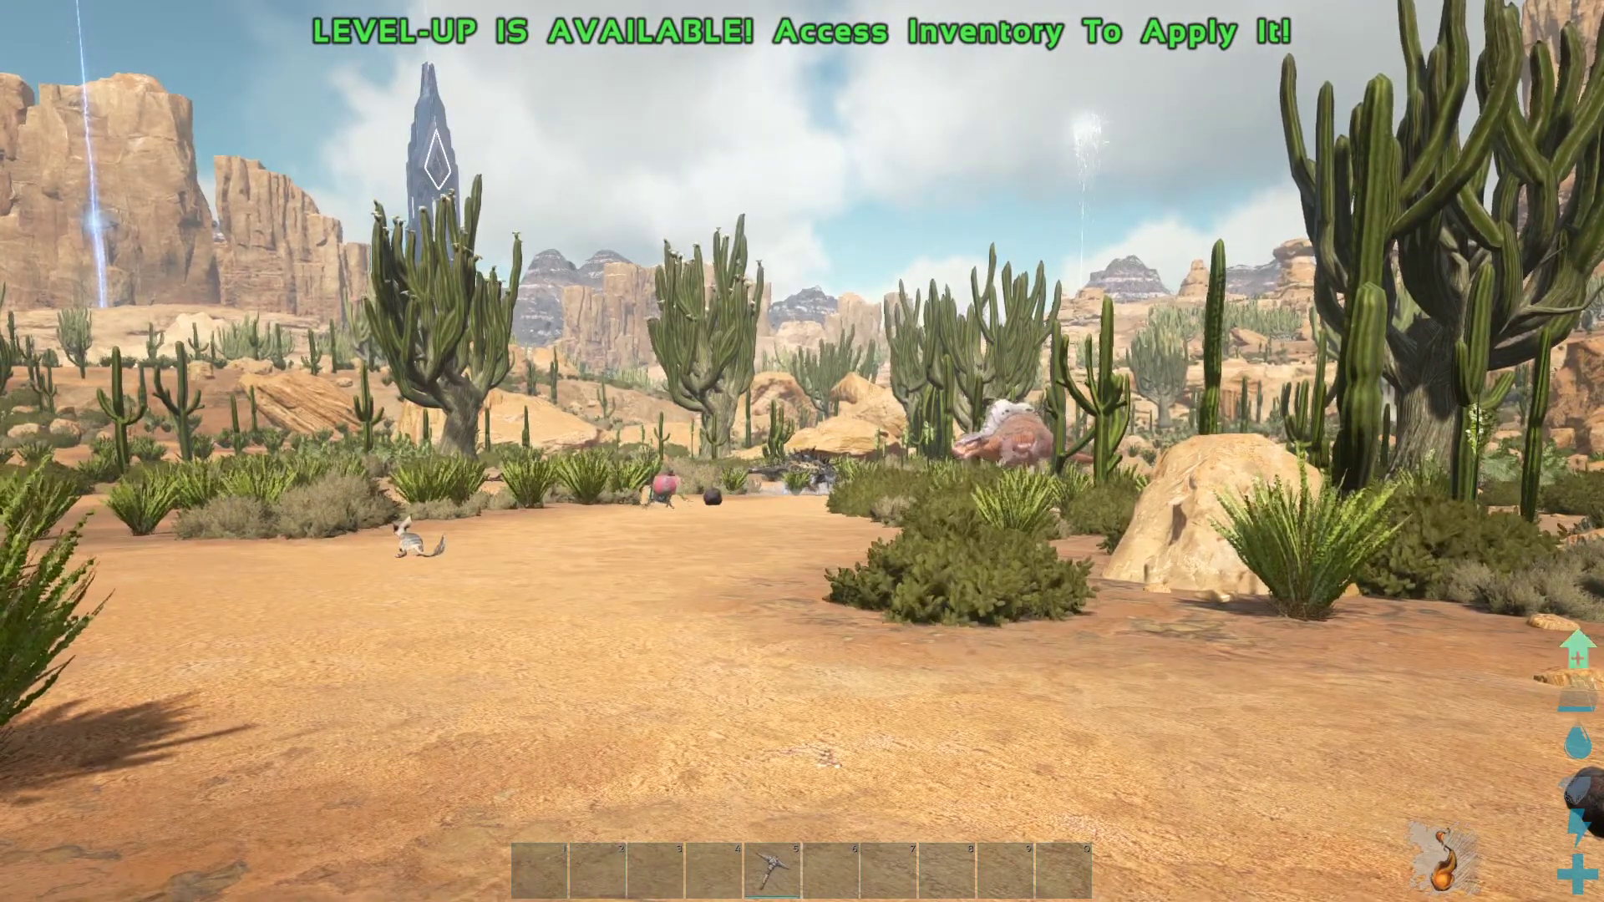
key("Escape")
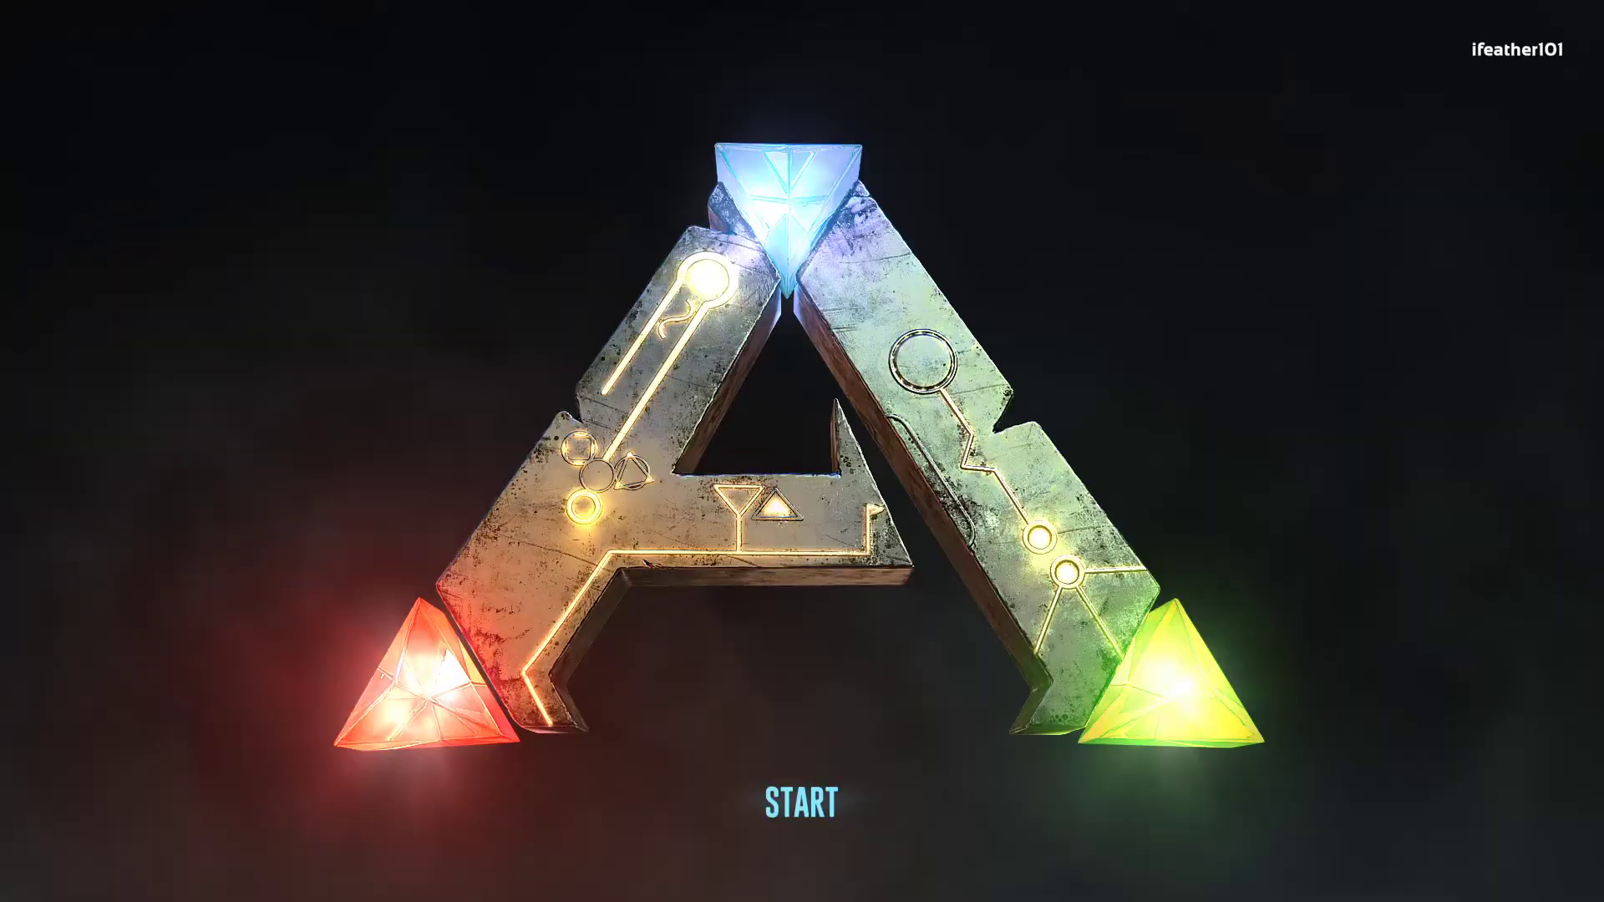
- Close the game and open the UWP folder's Game config file in Notepad
key("alt+F4")
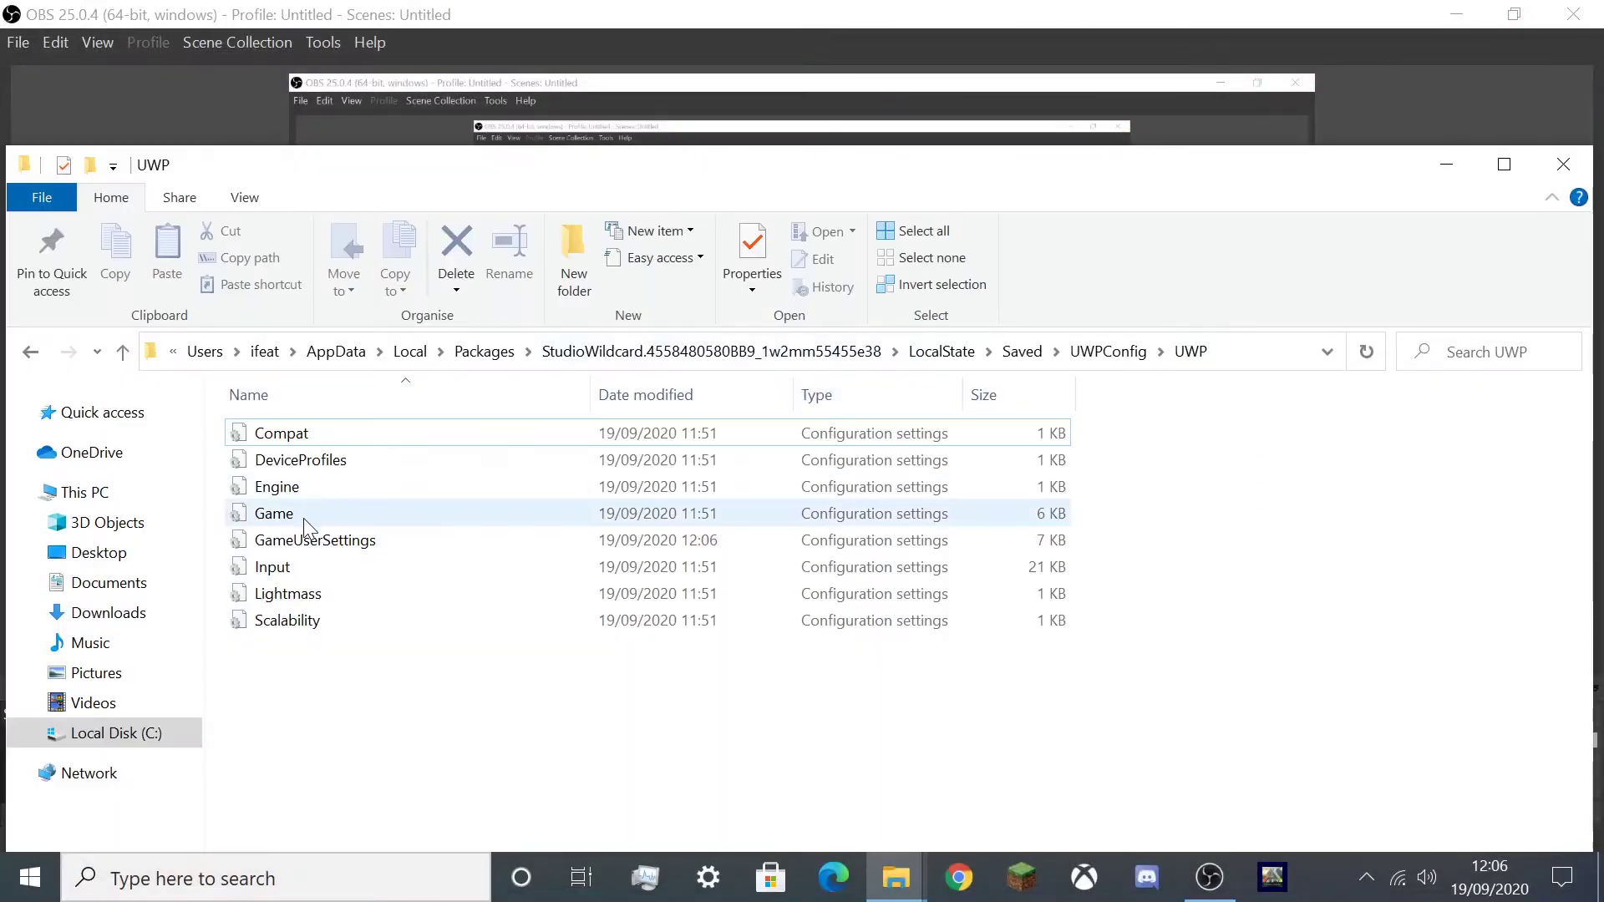
left_click(363, 516)
scroll(379, 514, "down", 17)
scroll(378, 514, "down", 20)
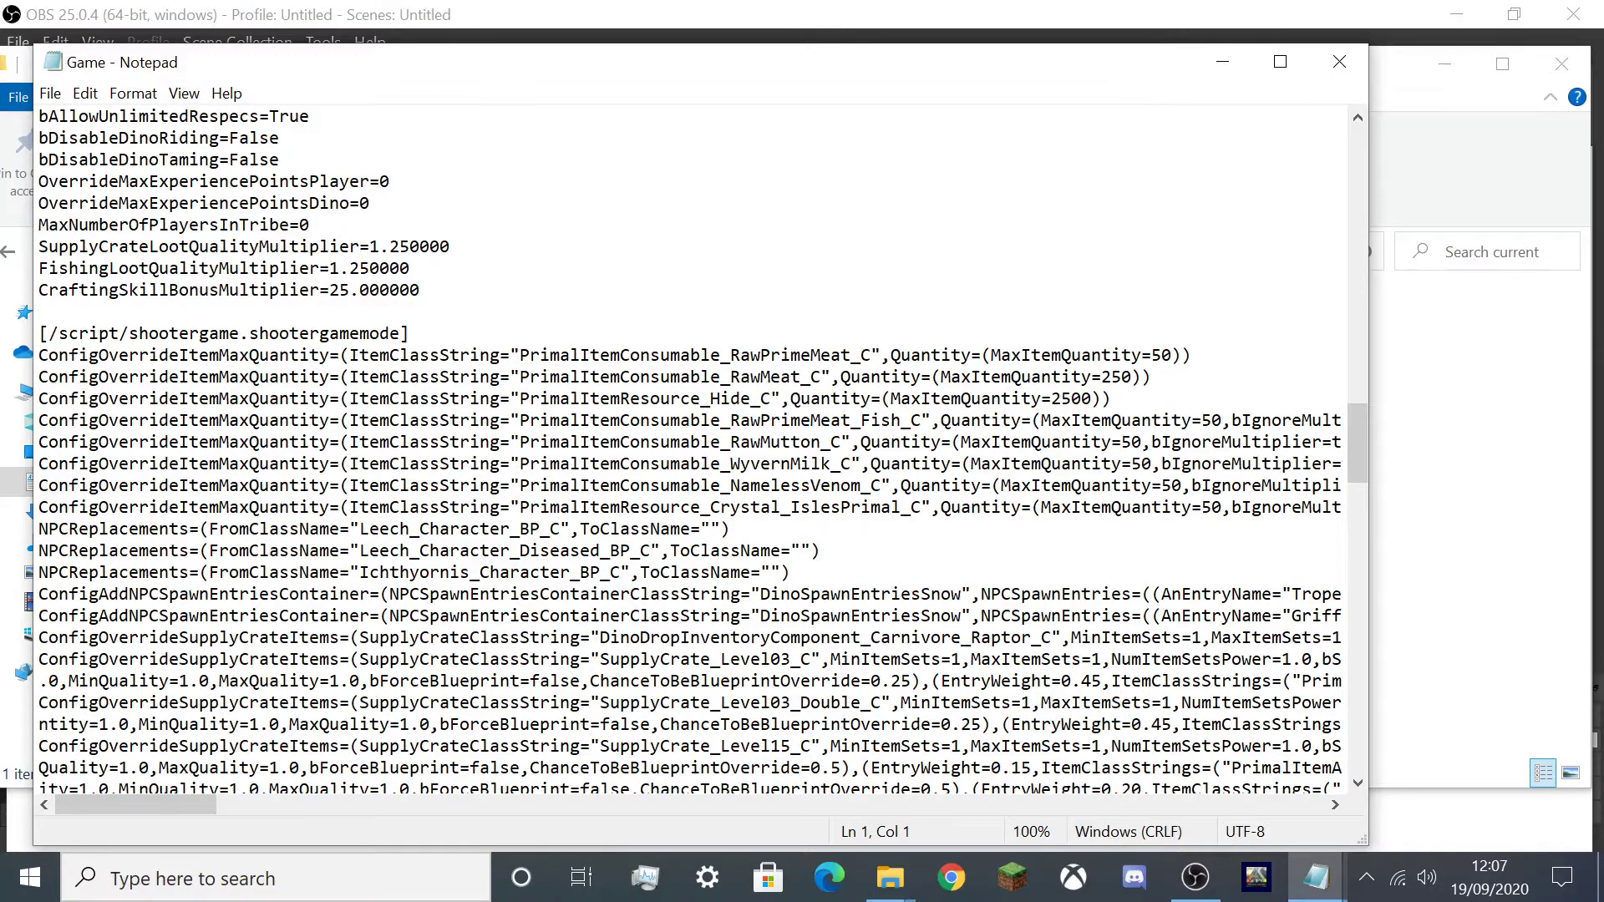
- Check the GameUserSettings file in the UWP folder, then return to Game's stack size lines
mouse_move(890, 877)
left_click(973, 794)
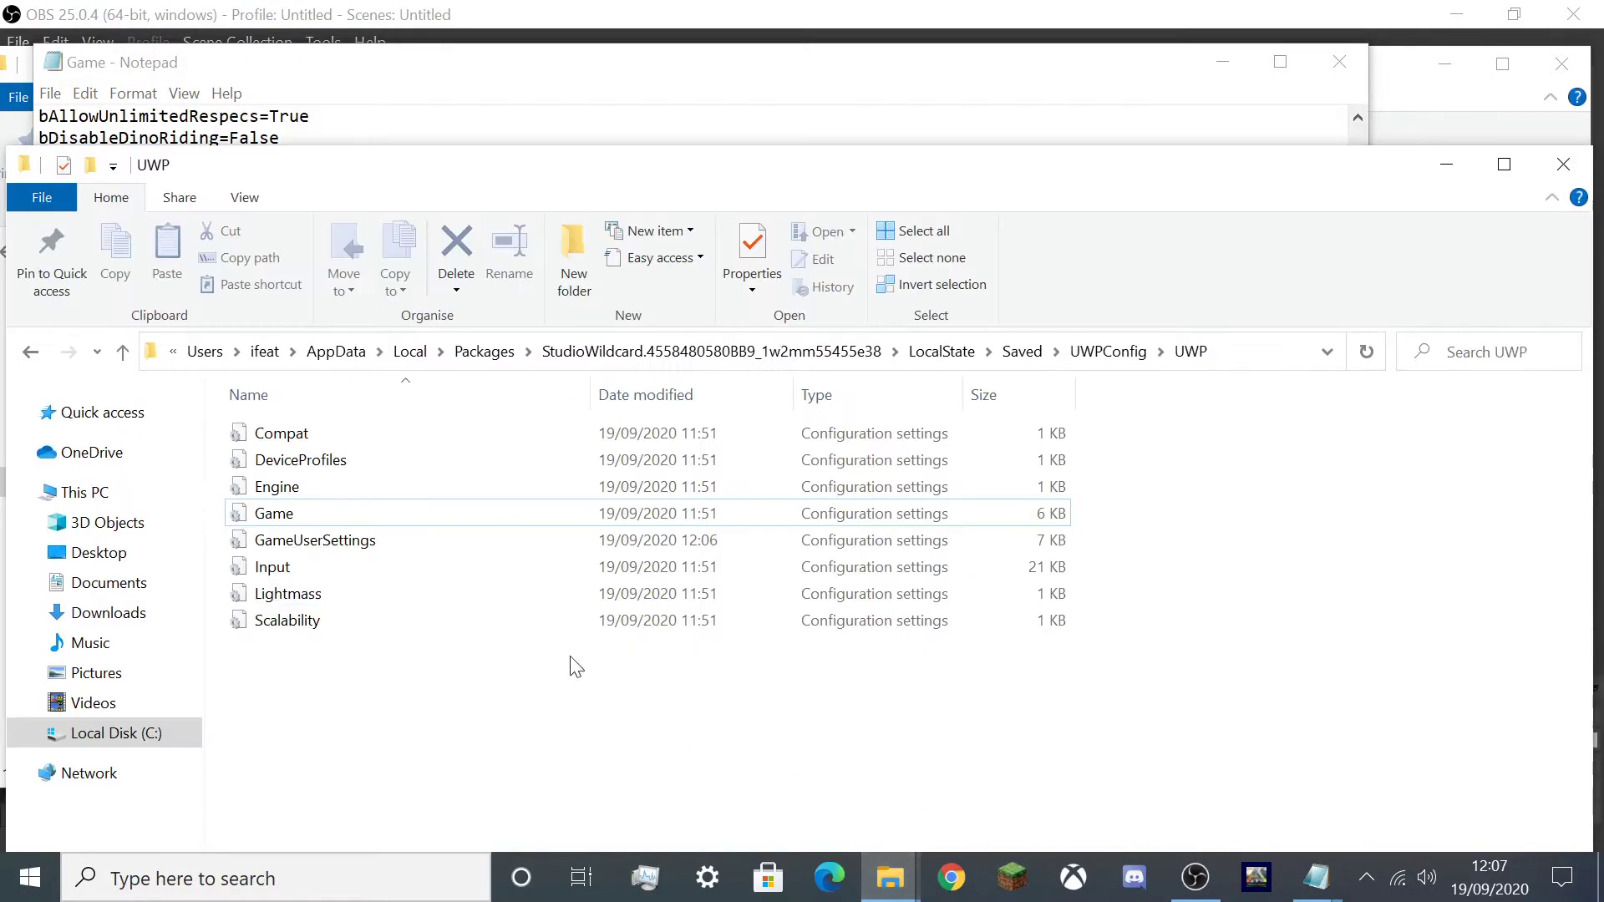
left_click(351, 541)
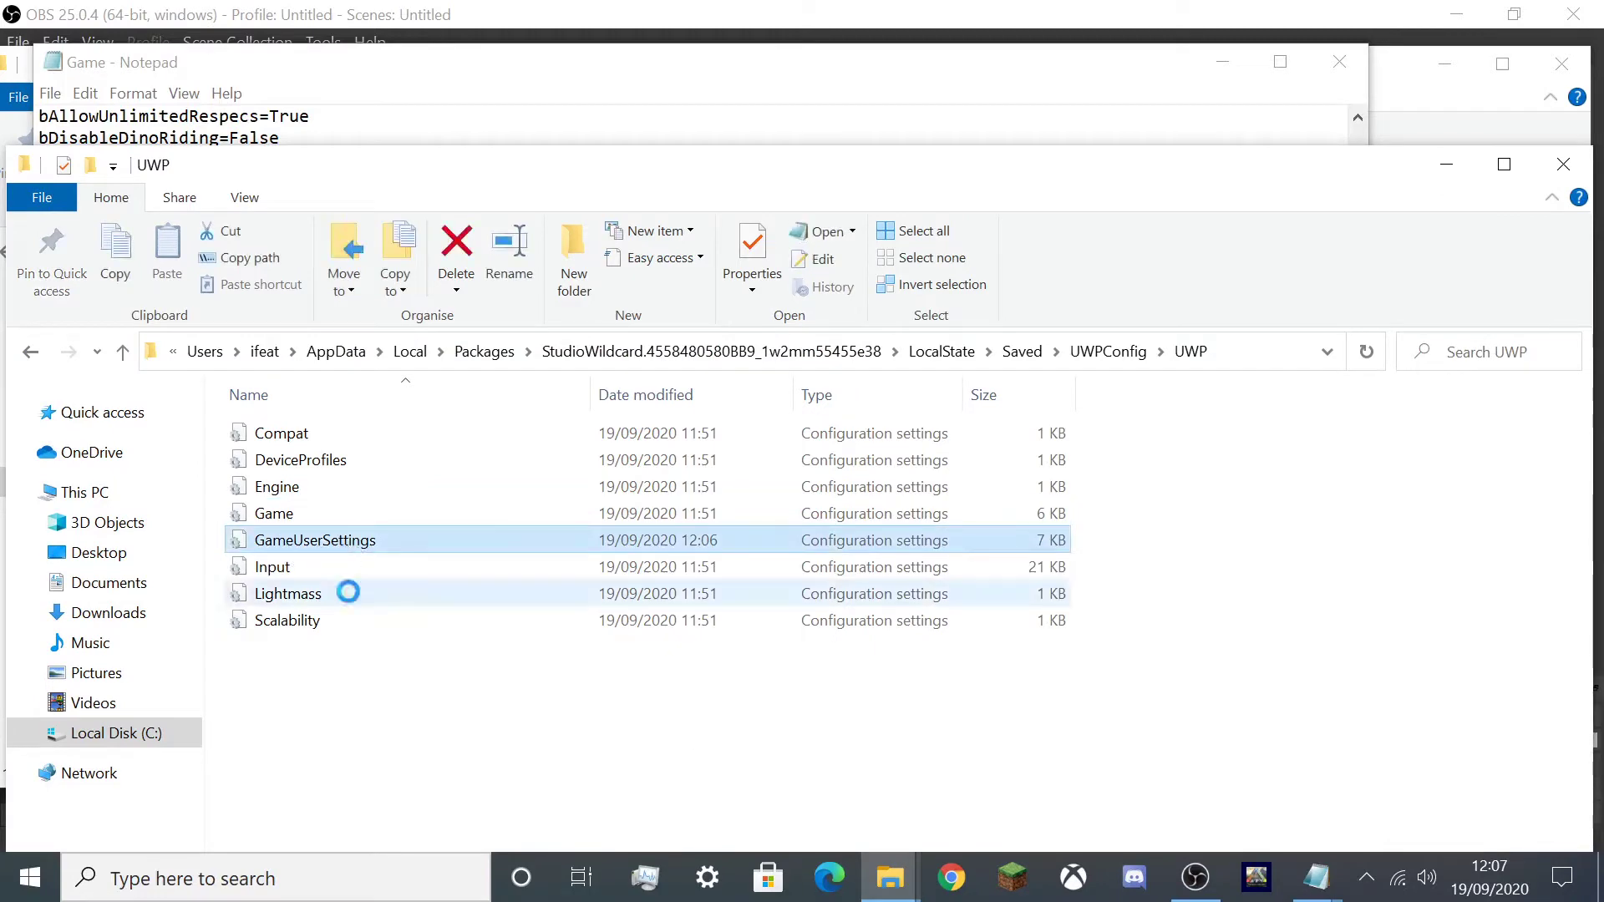
left_click(668, 125)
left_click_drag(661, 377, 660, 420)
left_click(661, 377)
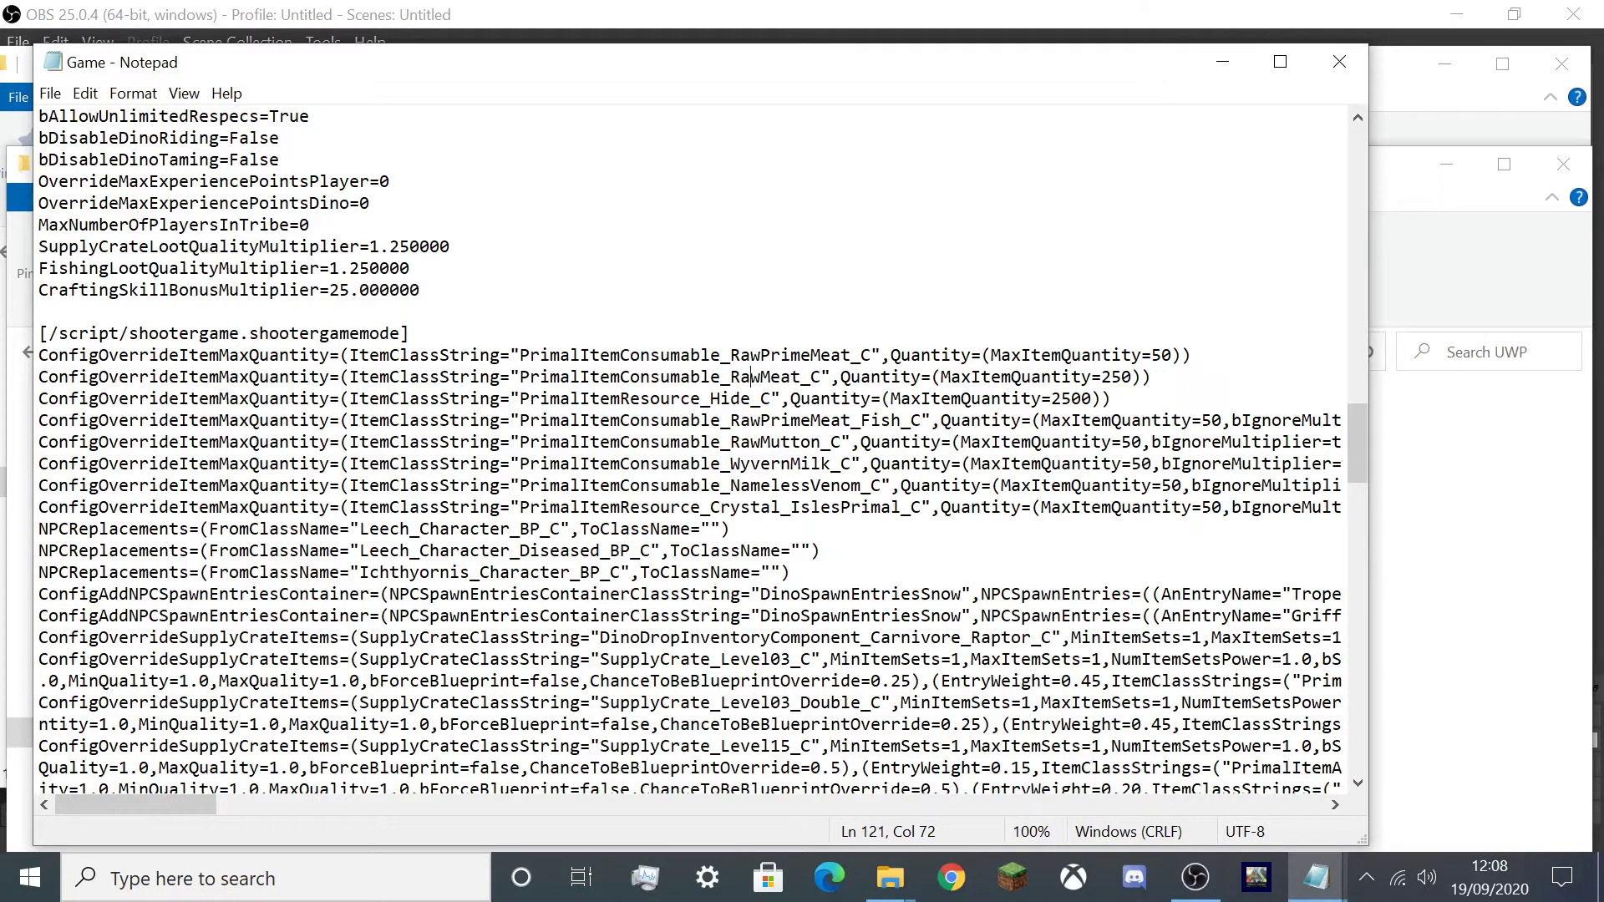
- Review the shootergamemode section: Leech and Ichthyornis replacements and the supply-crate override lines
left_click_drag(40, 334, 410, 333)
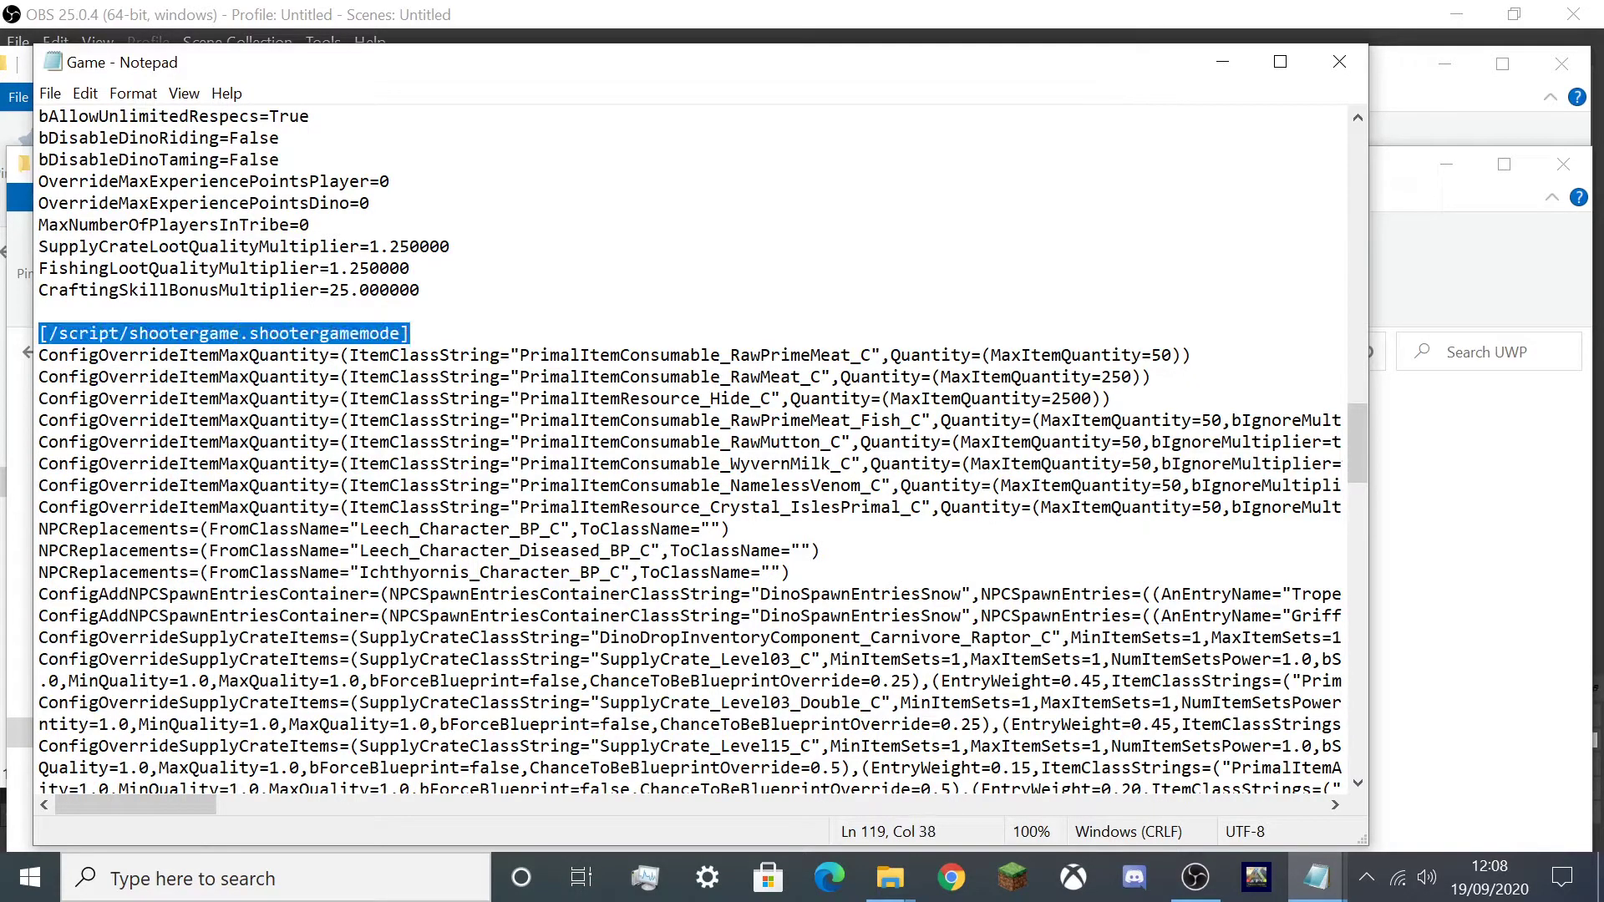
scroll(703, 452, "down", 1)
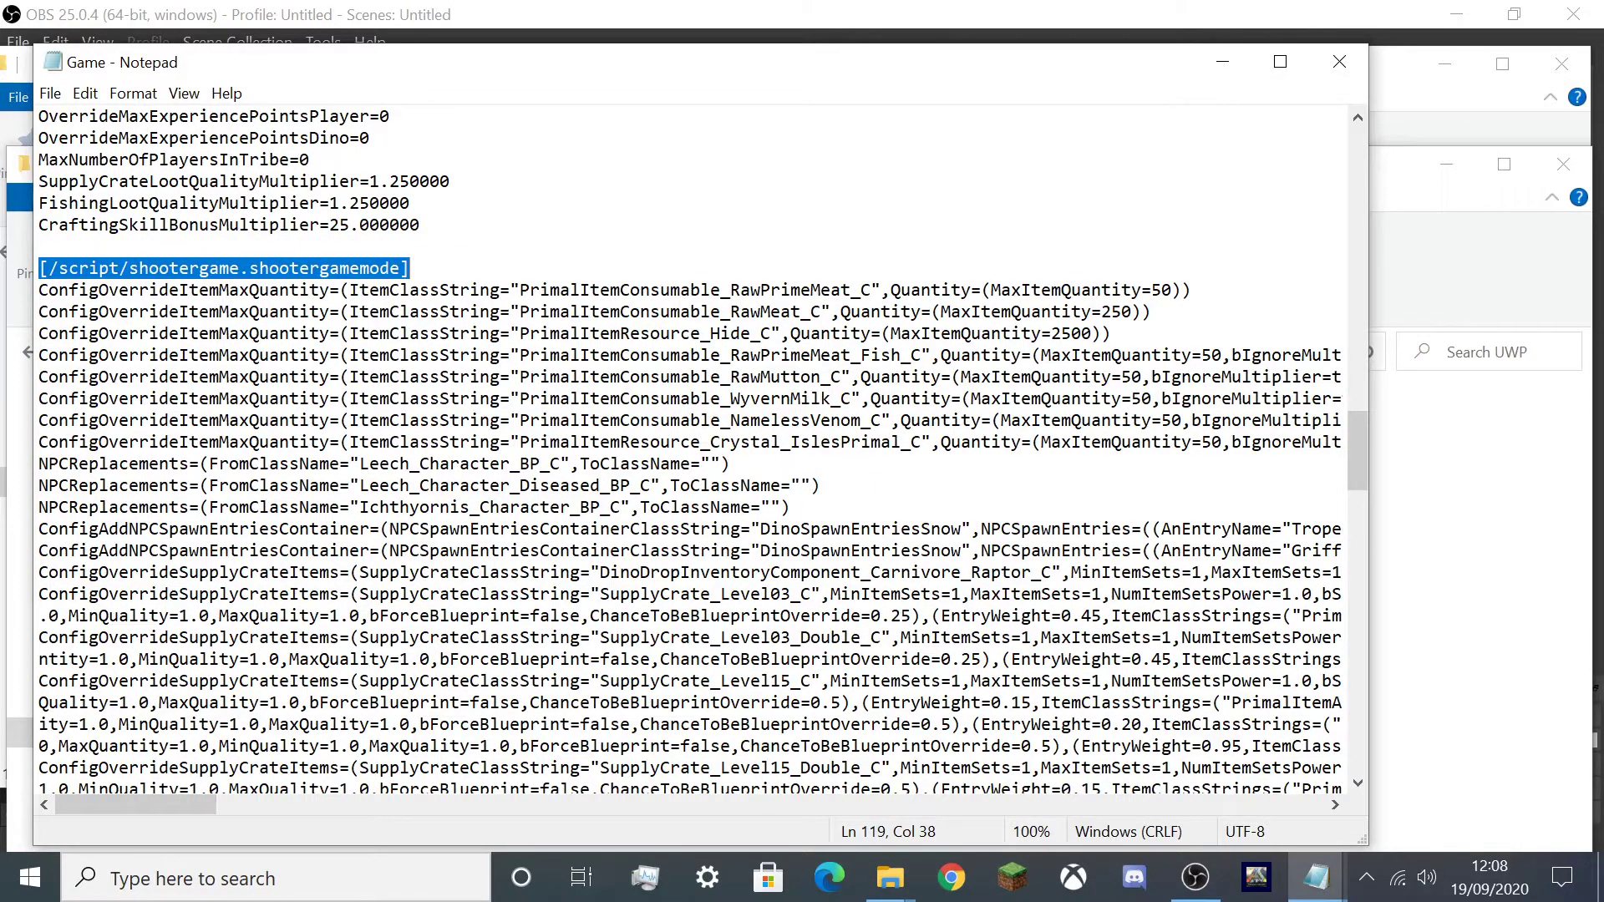
left_click_drag(39, 464, 821, 485)
left_click(331, 507)
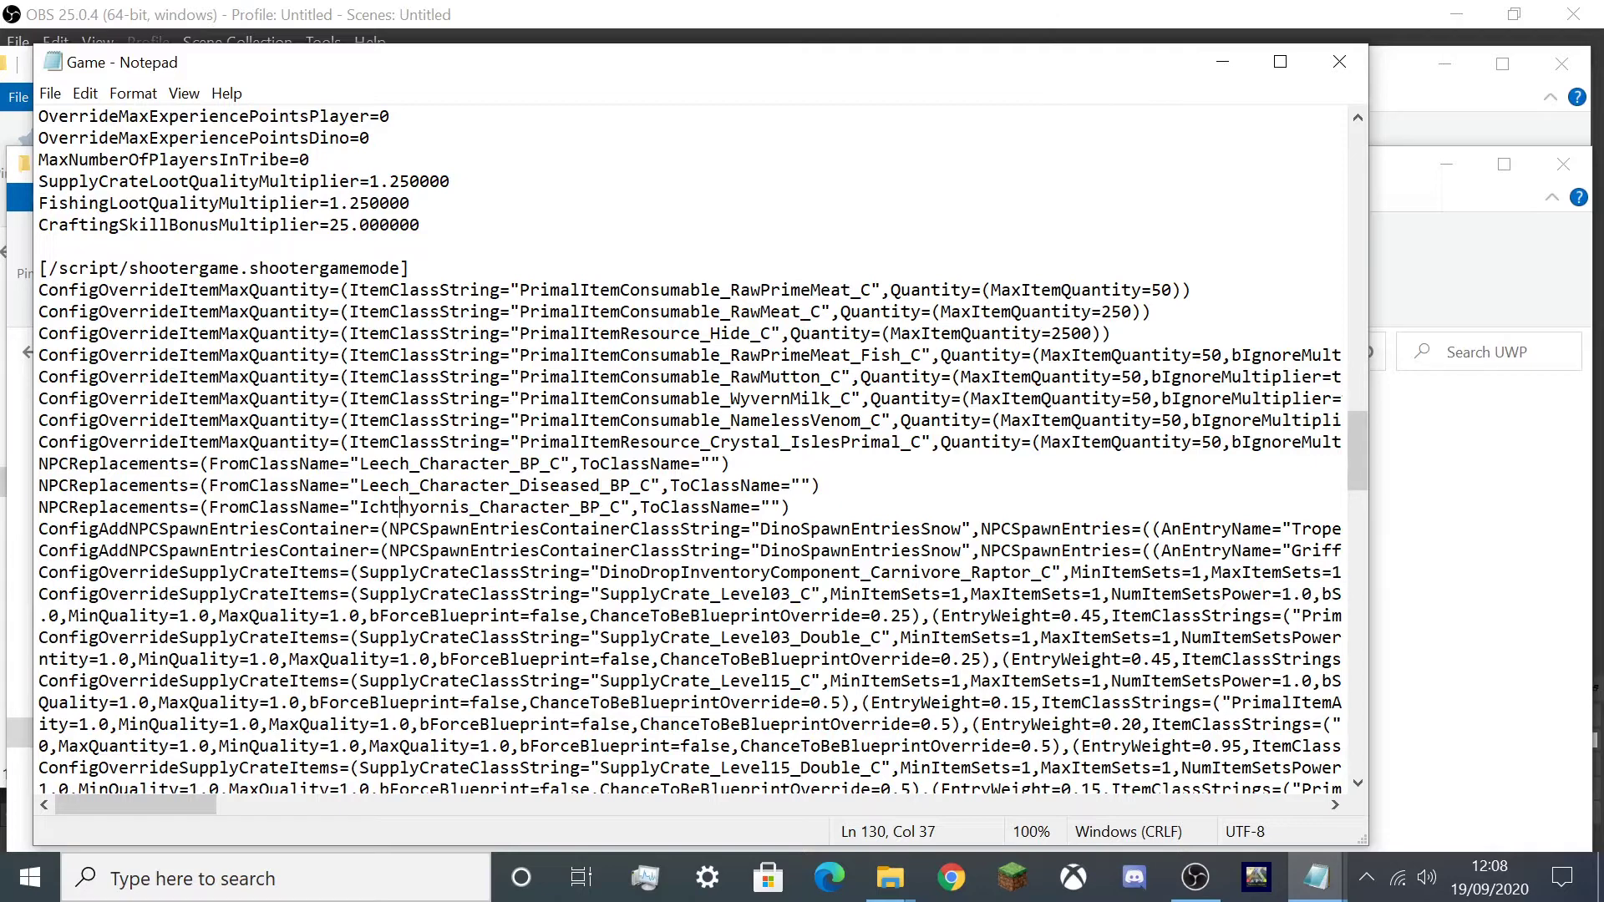
scroll(702, 451, "down", 1)
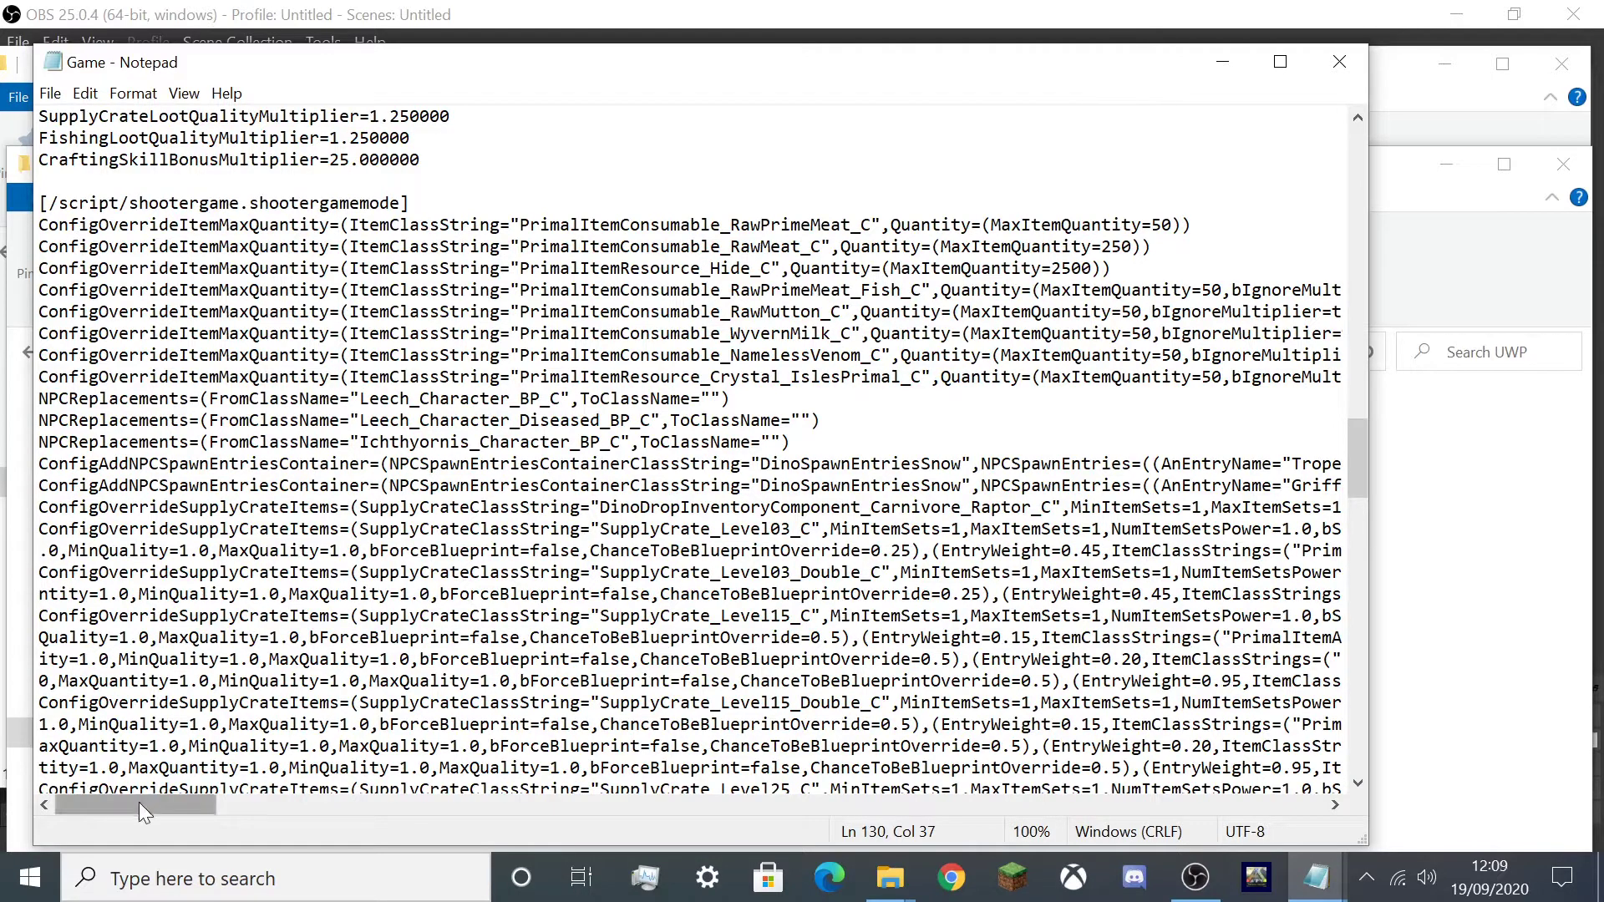
left_click_drag(138, 803, 244, 817)
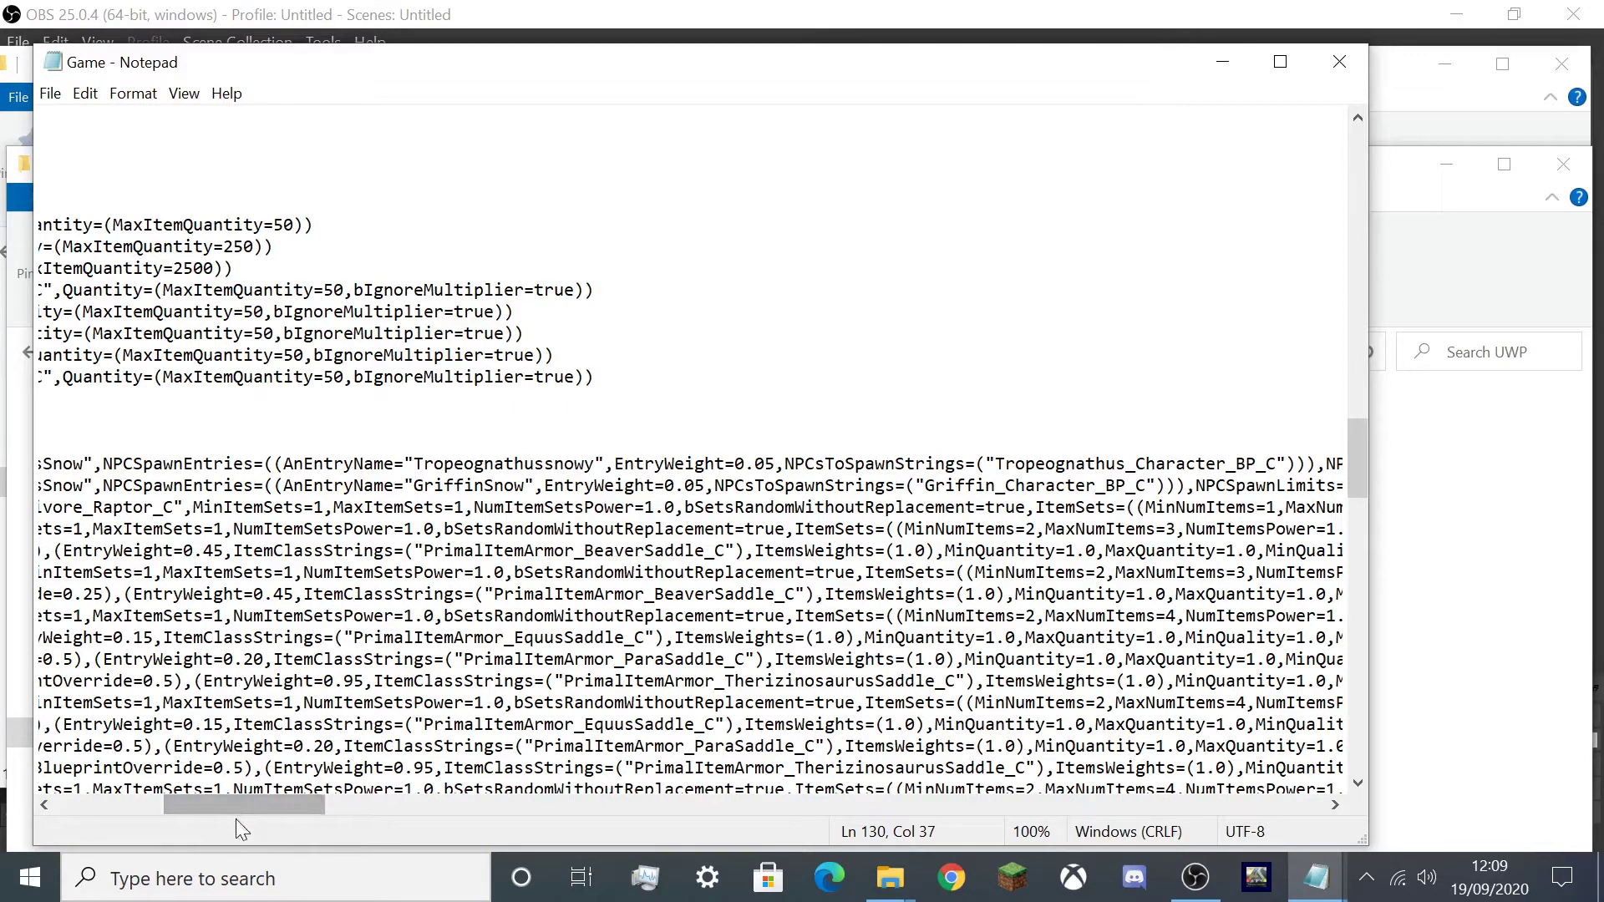
left_click_drag(234, 804, 51, 809)
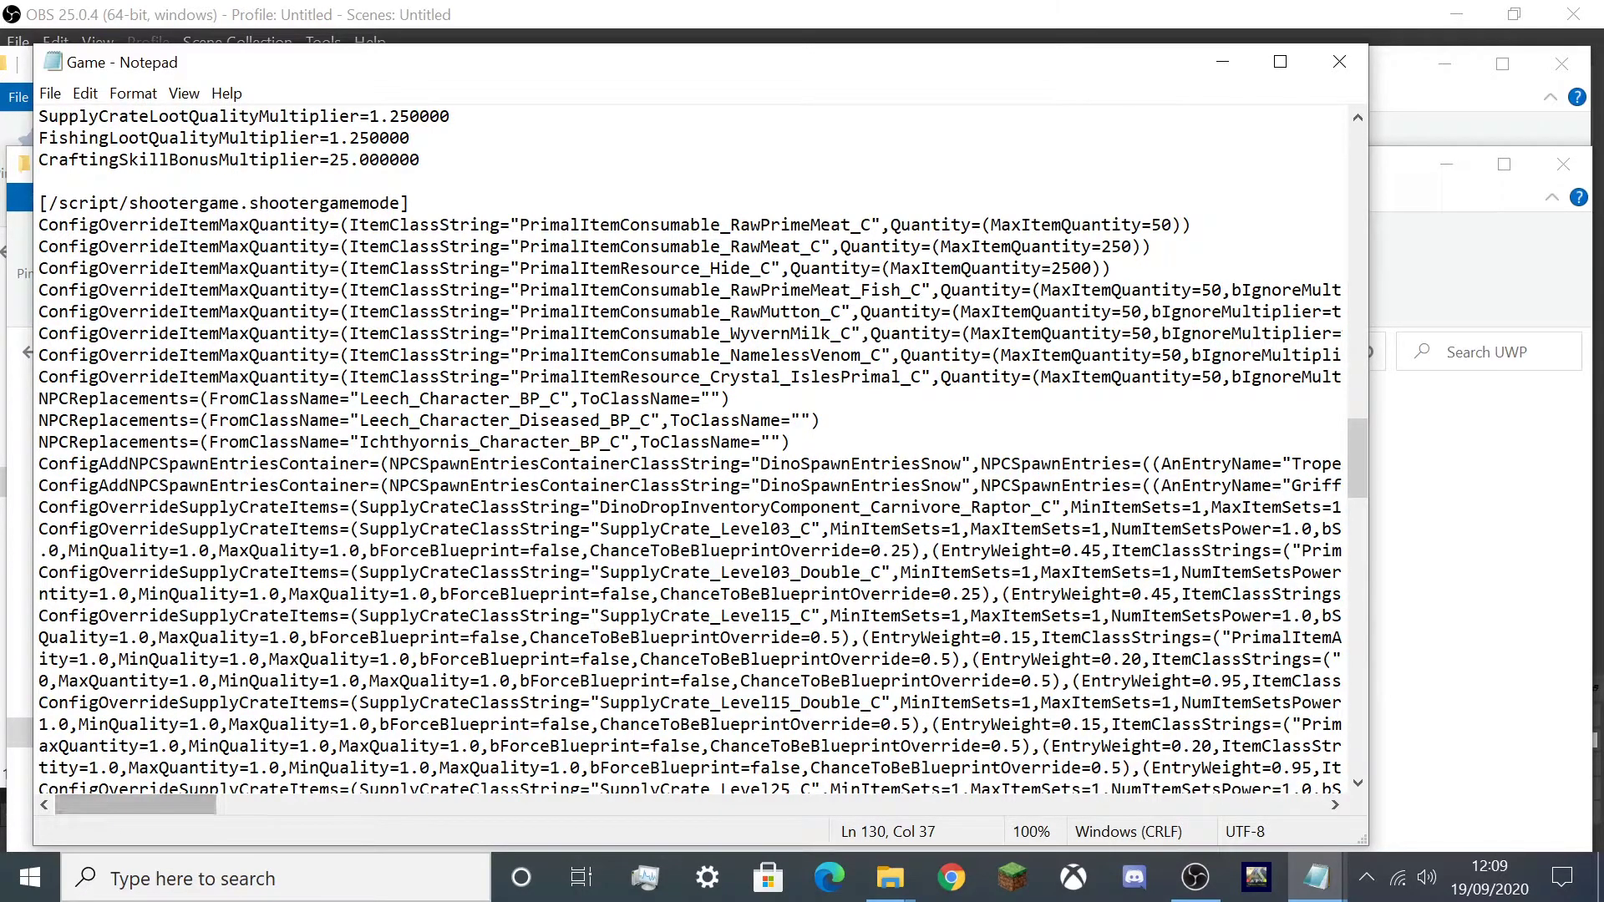
left_click(771, 507)
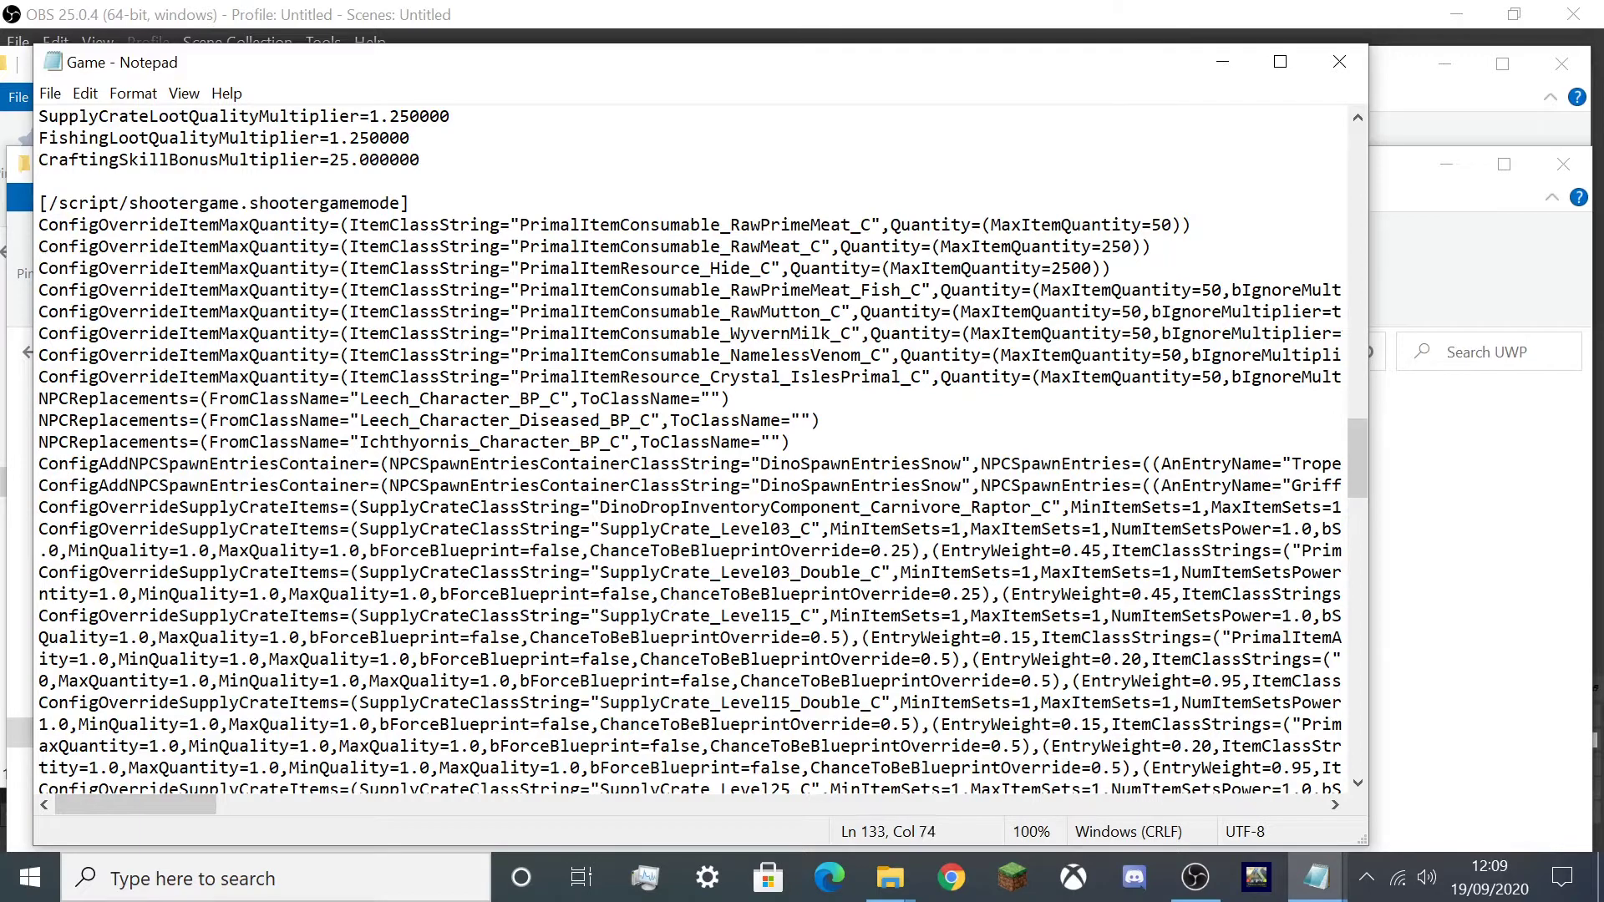
key("Home")
key("shift+Down")
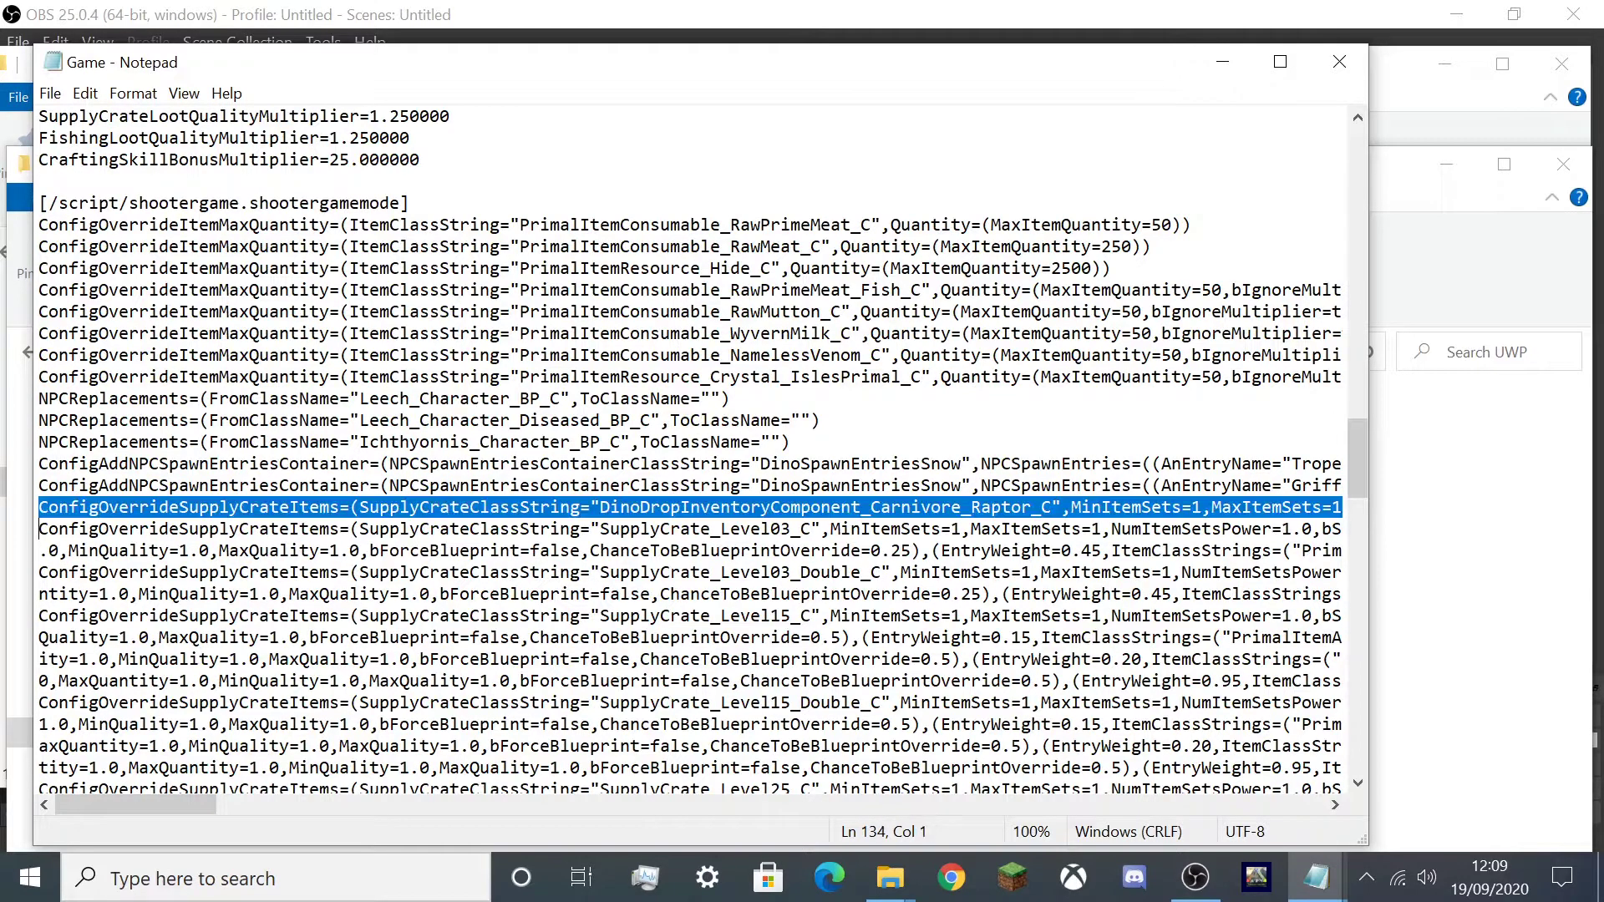
left_click_drag(103, 807, 470, 770)
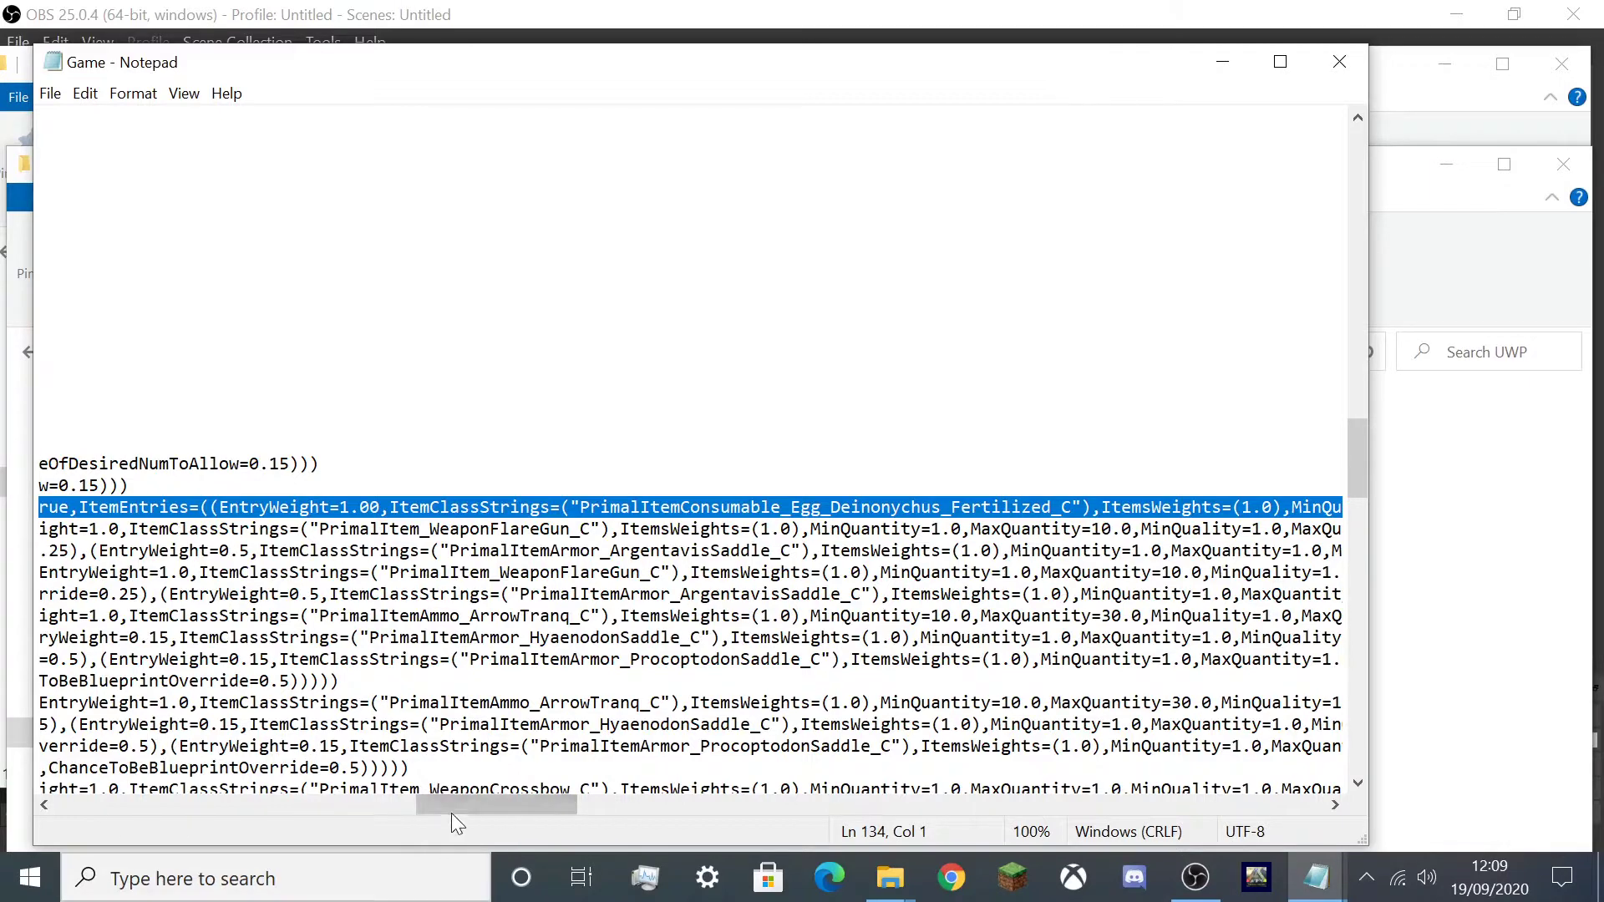
left_click_drag(454, 804, 514, 804)
left_click(520, 507)
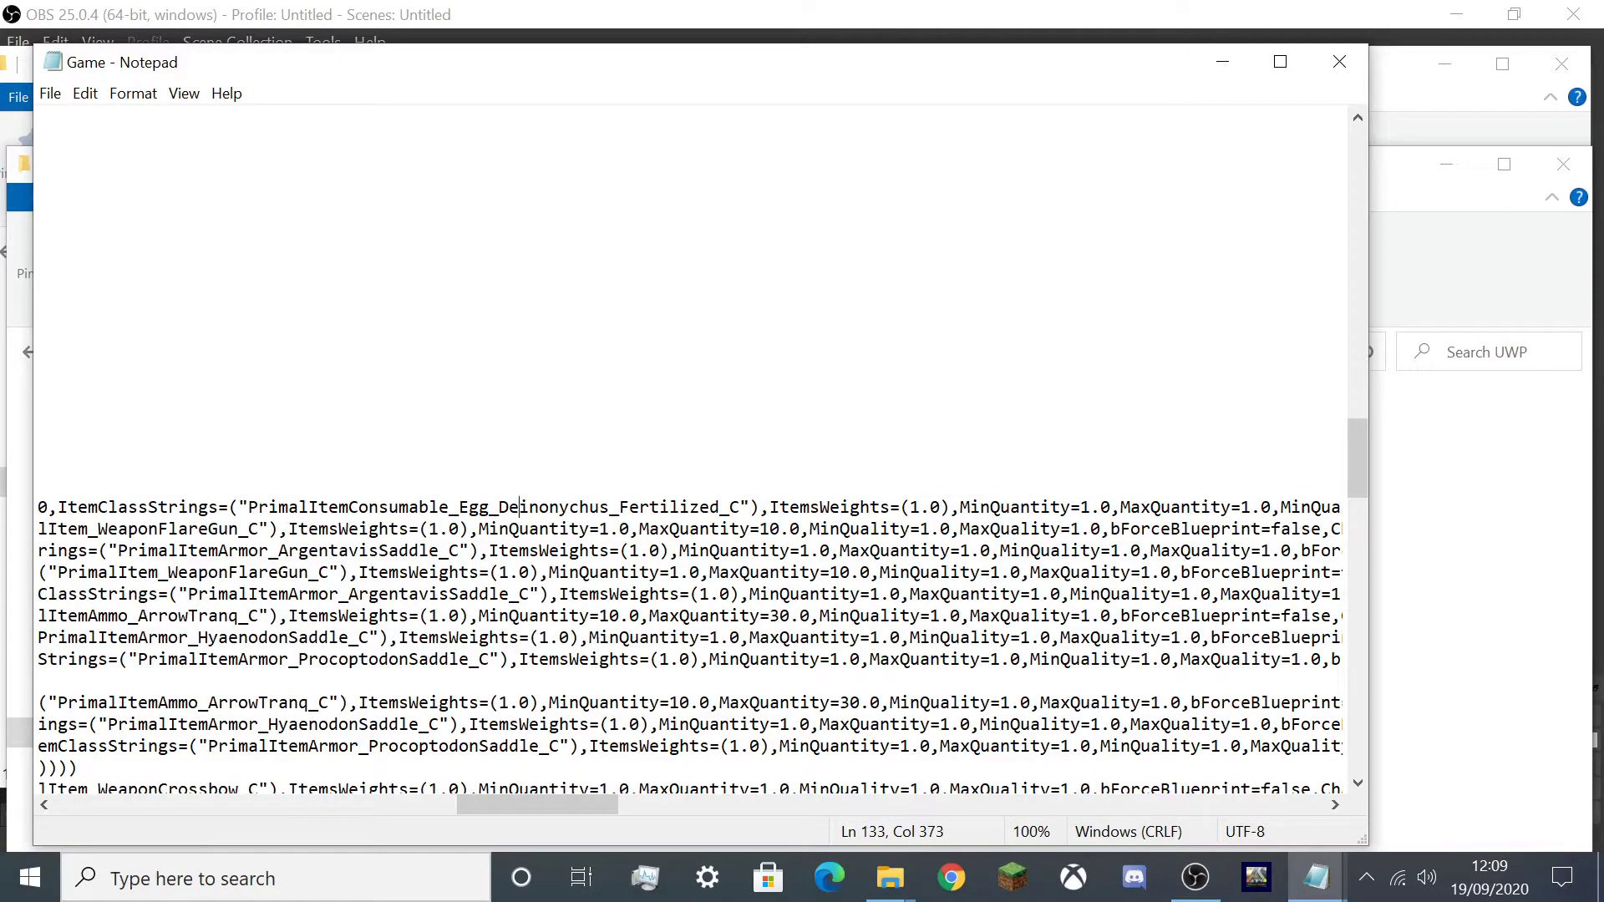
key("Up")
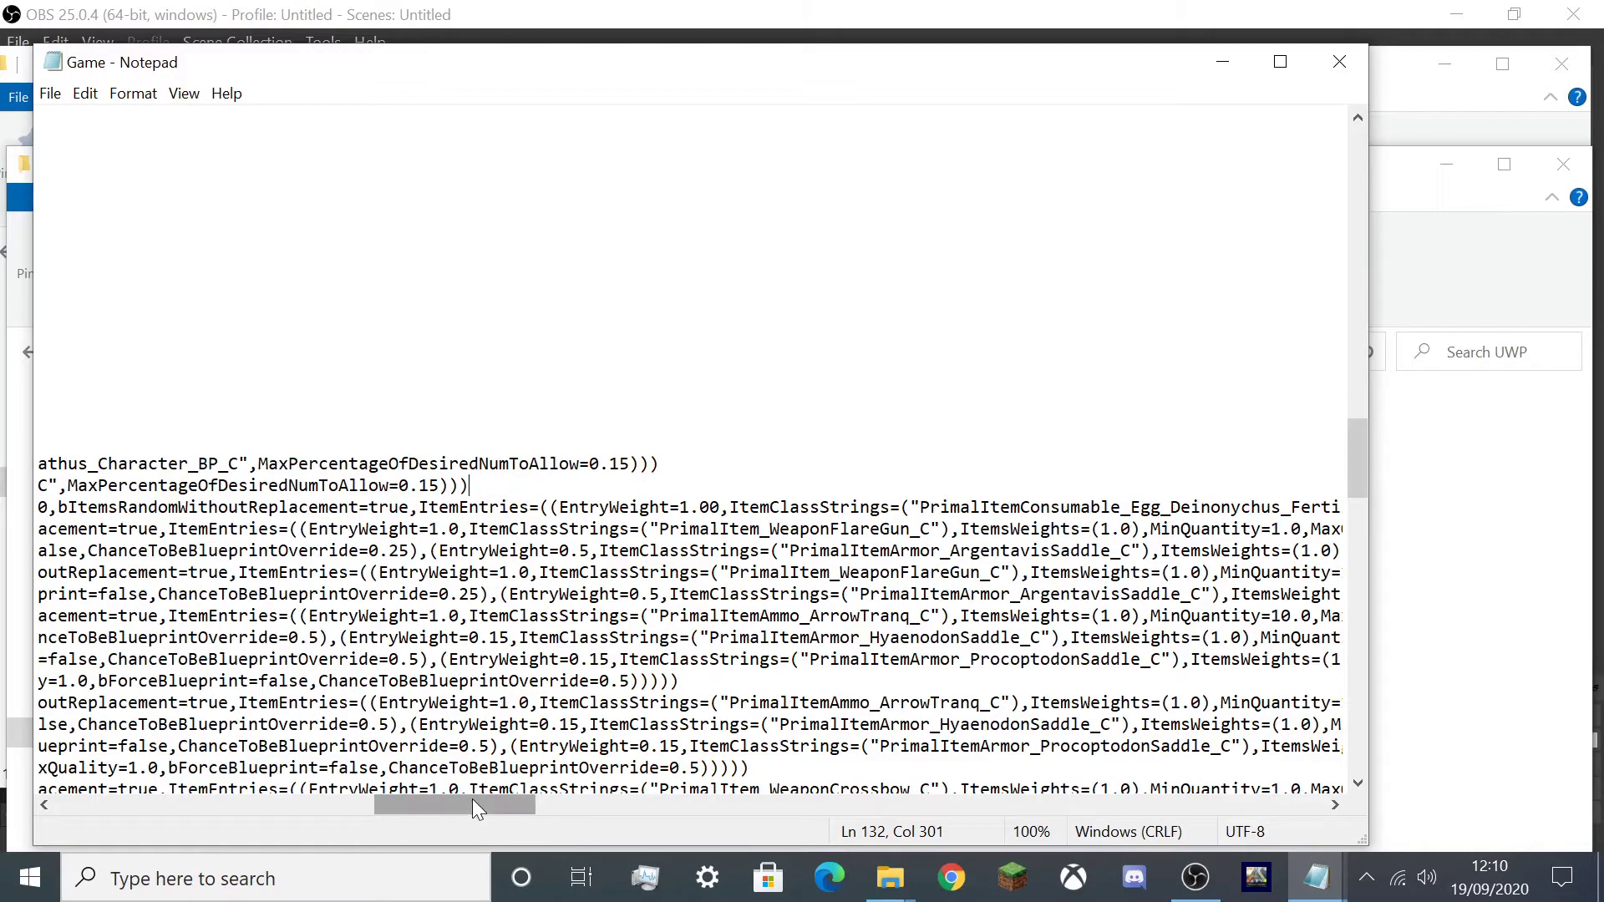
left_click_drag(473, 798, 152, 743)
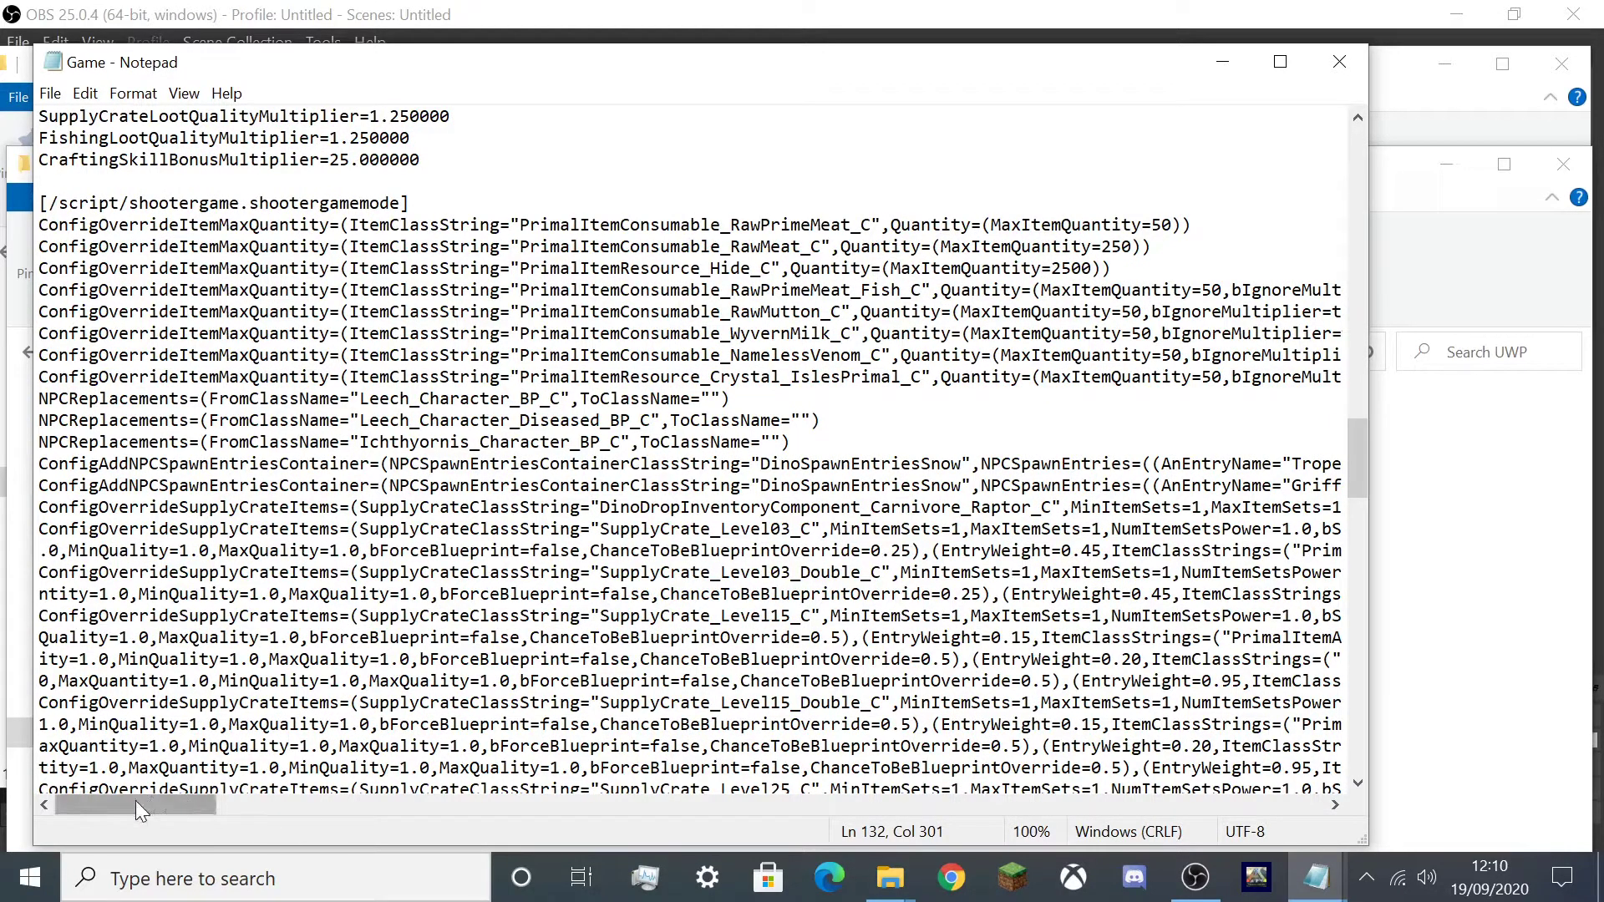
left_click_drag(135, 801, 172, 797)
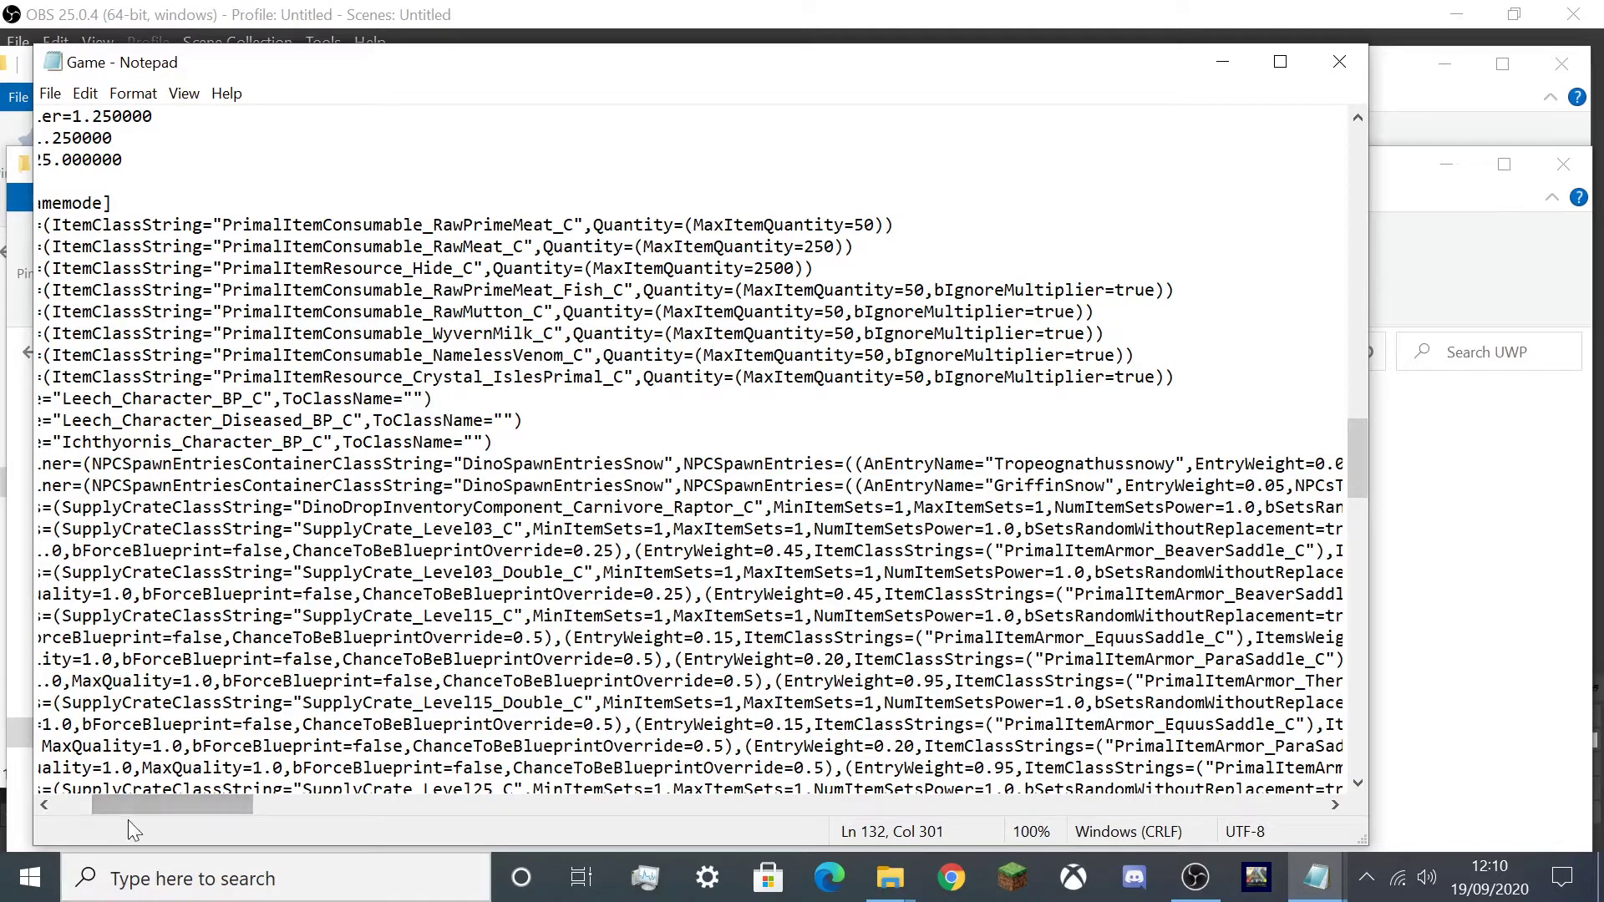
left_click_drag(137, 805, 79, 744)
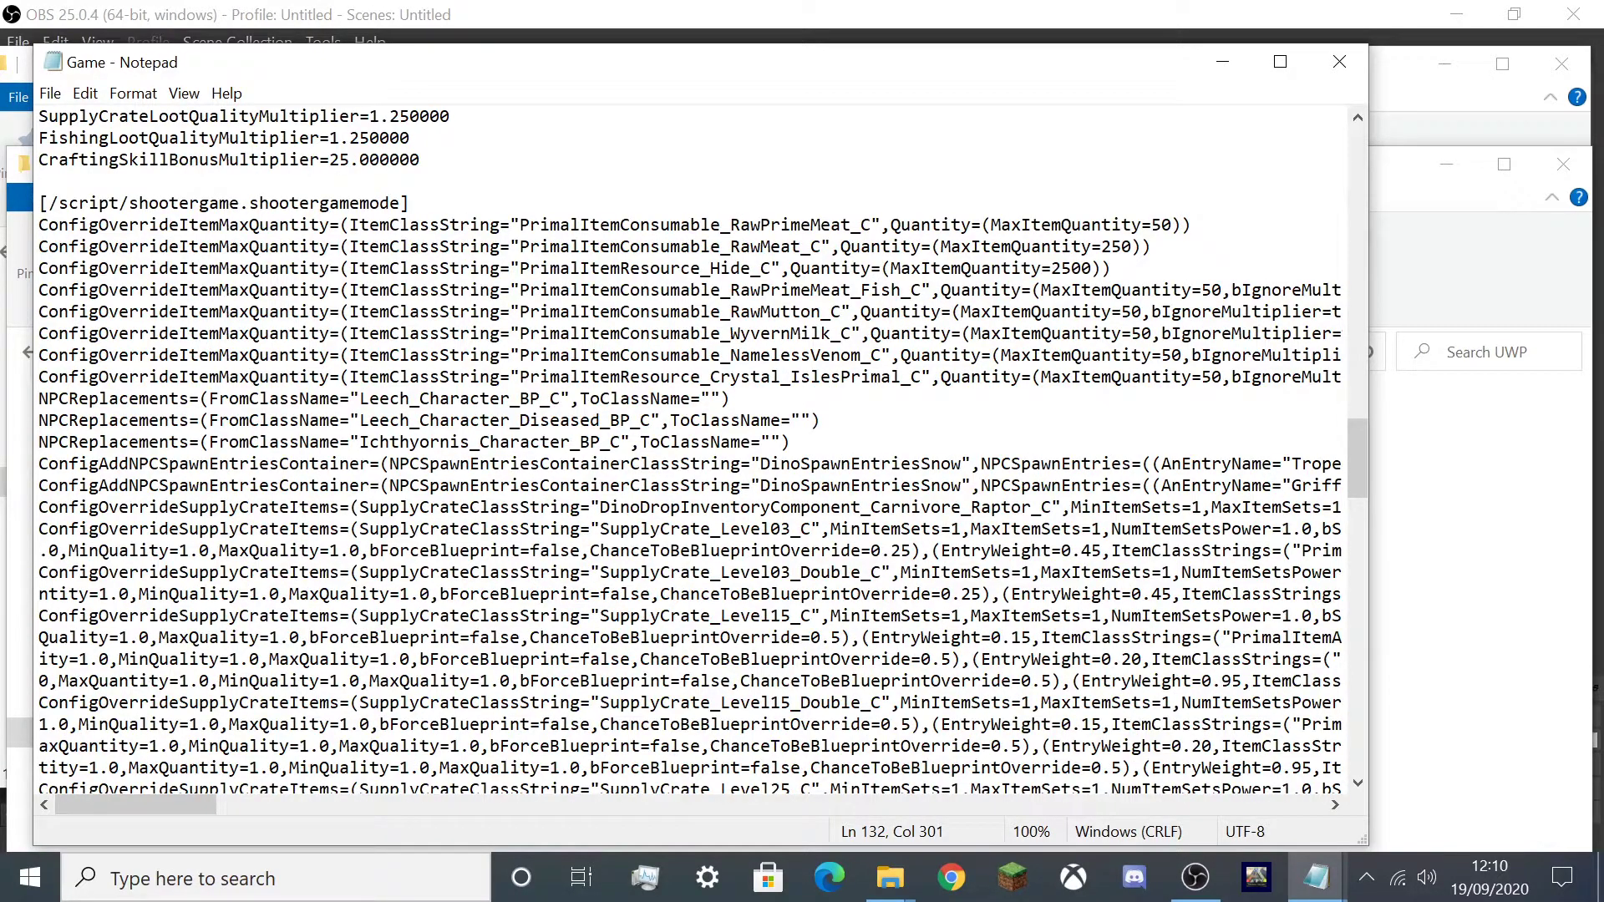
left_click(40, 529)
left_click_drag(39, 529, 50, 768)
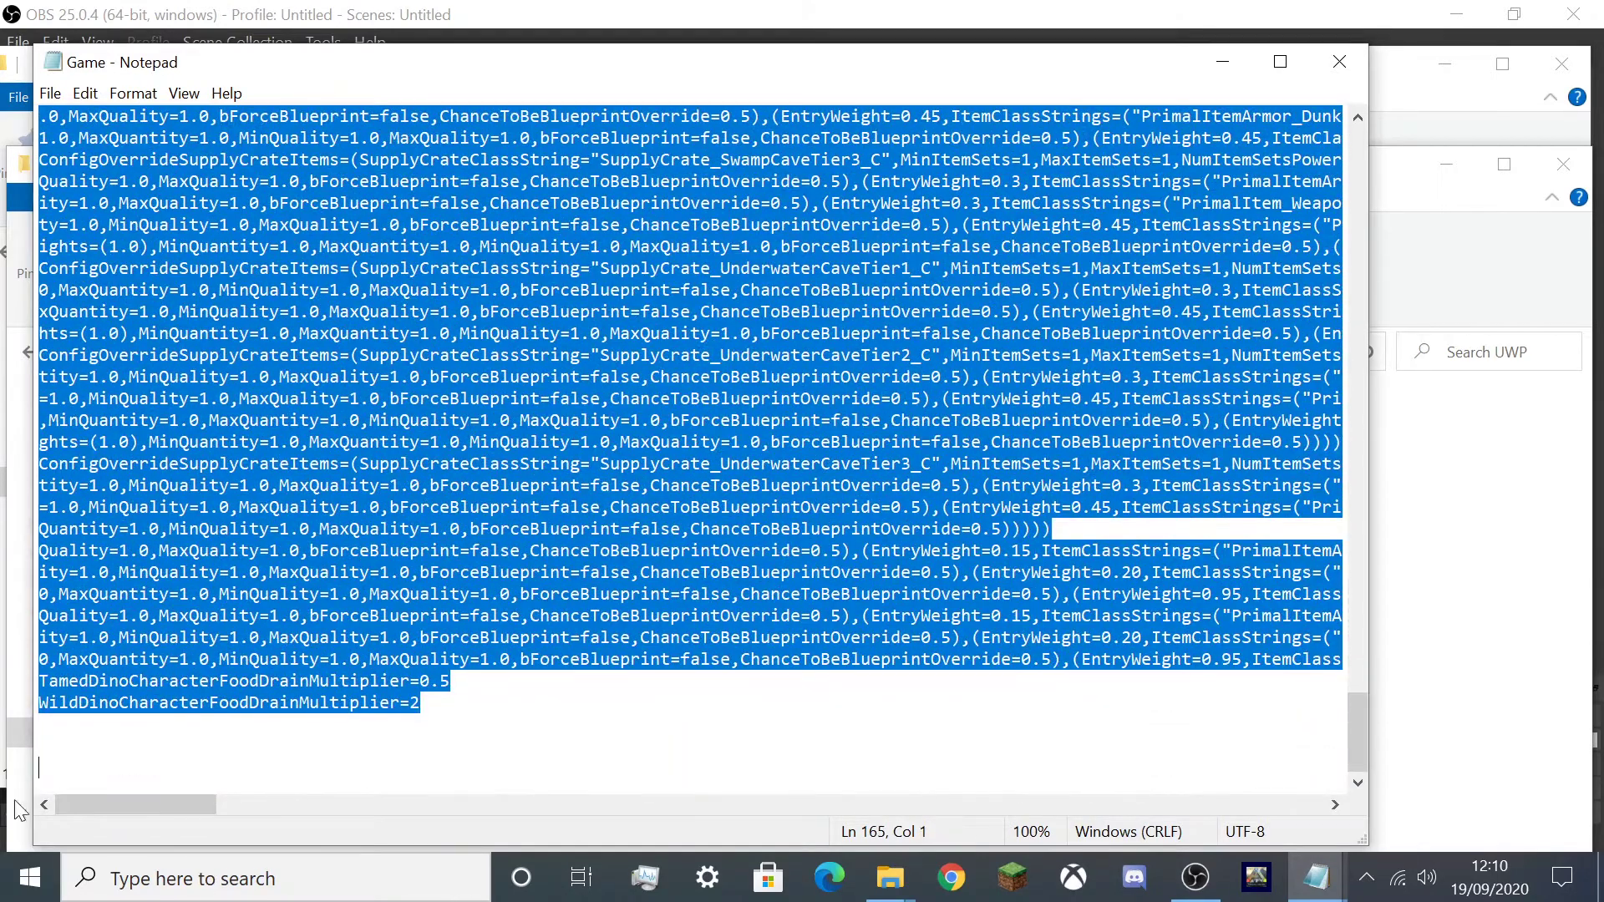
scroll(690, 452, "up", 10)
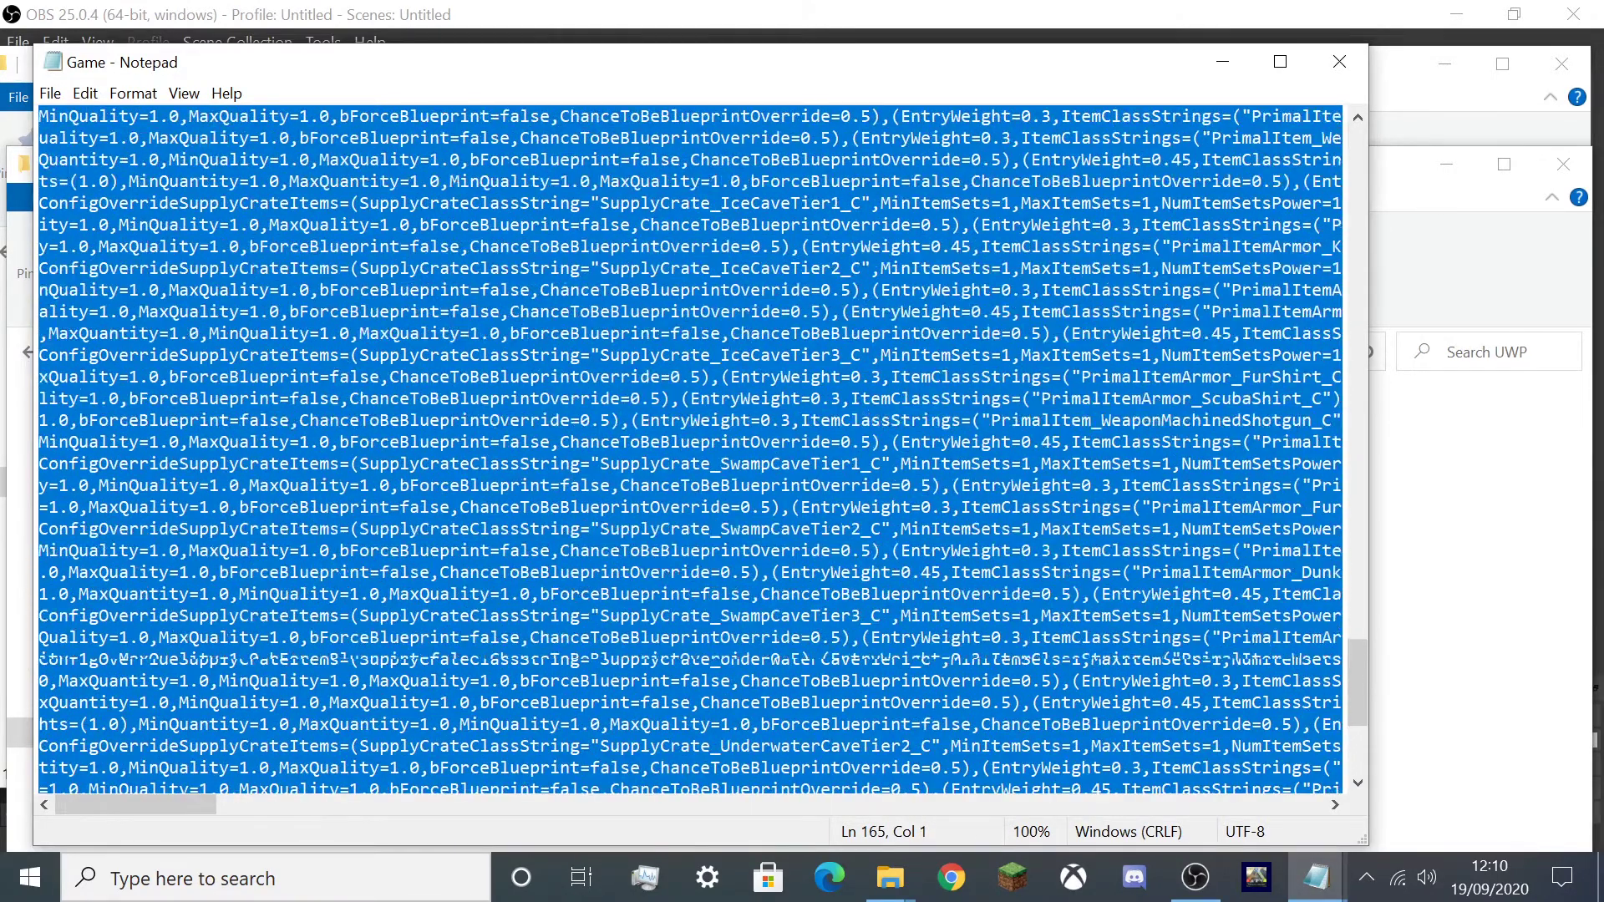
scroll(690, 451, "up", 8)
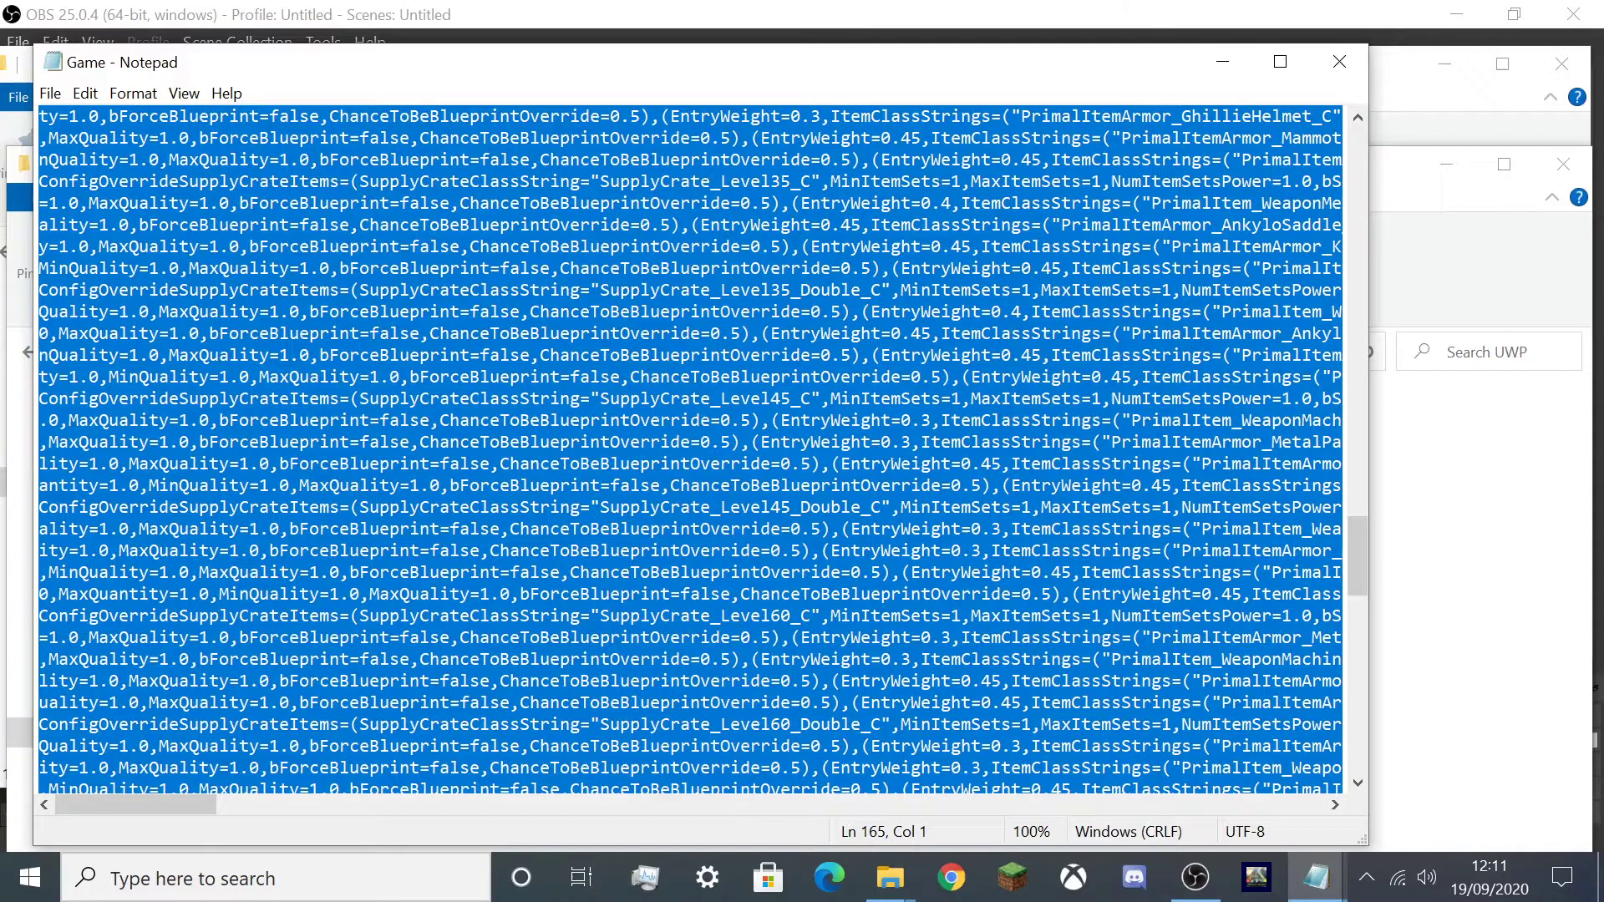
left_click(570, 355)
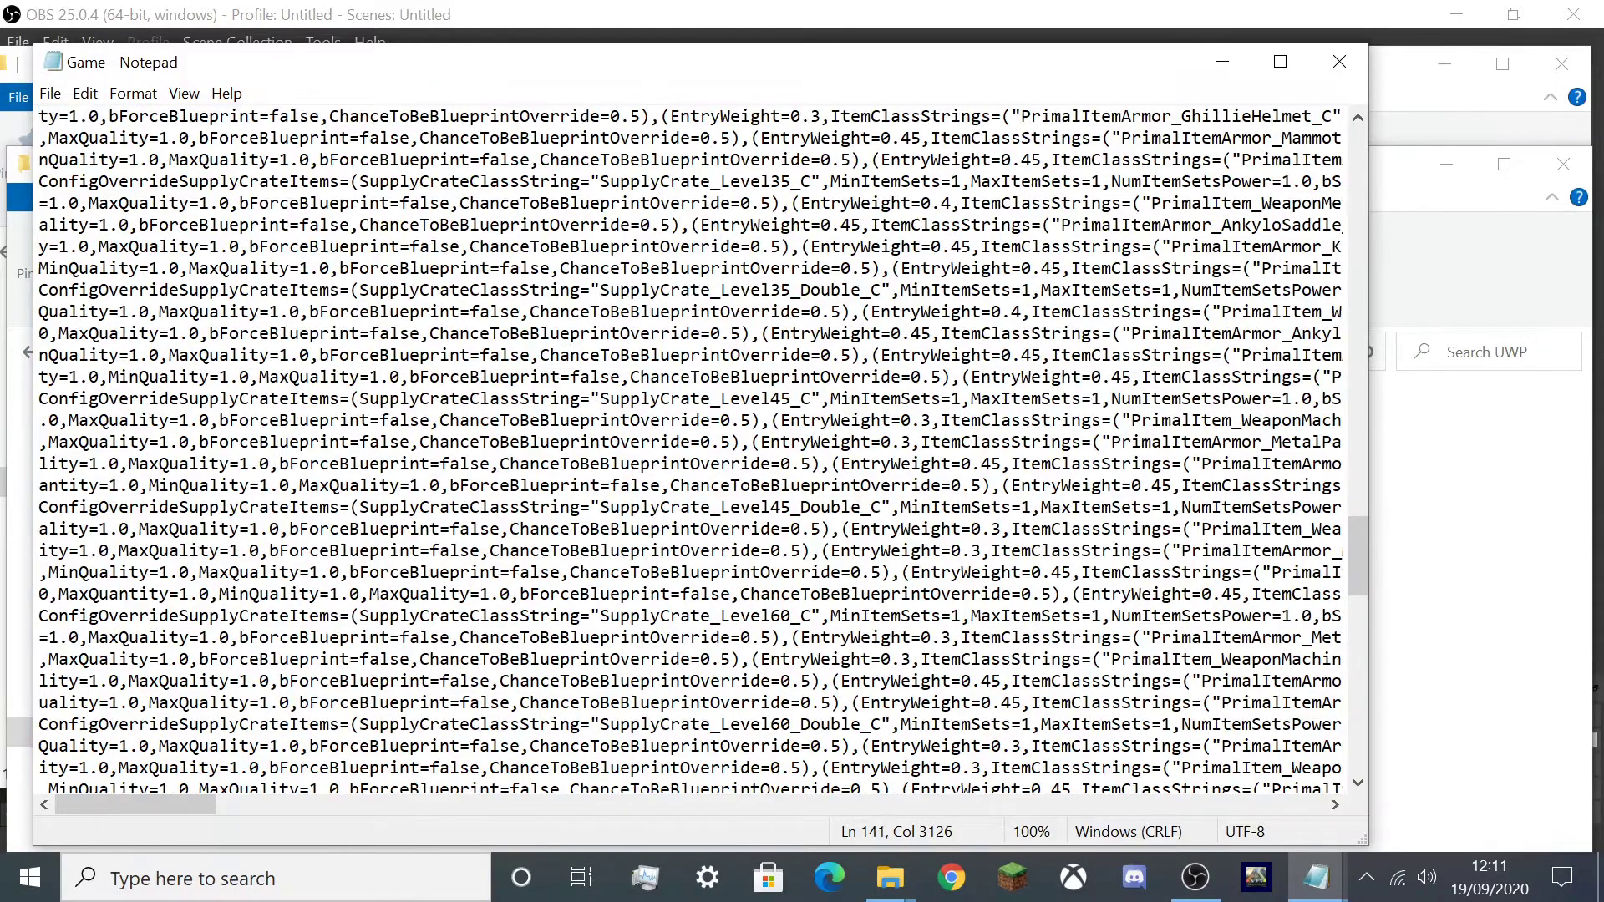
scroll(702, 451, "up", 9)
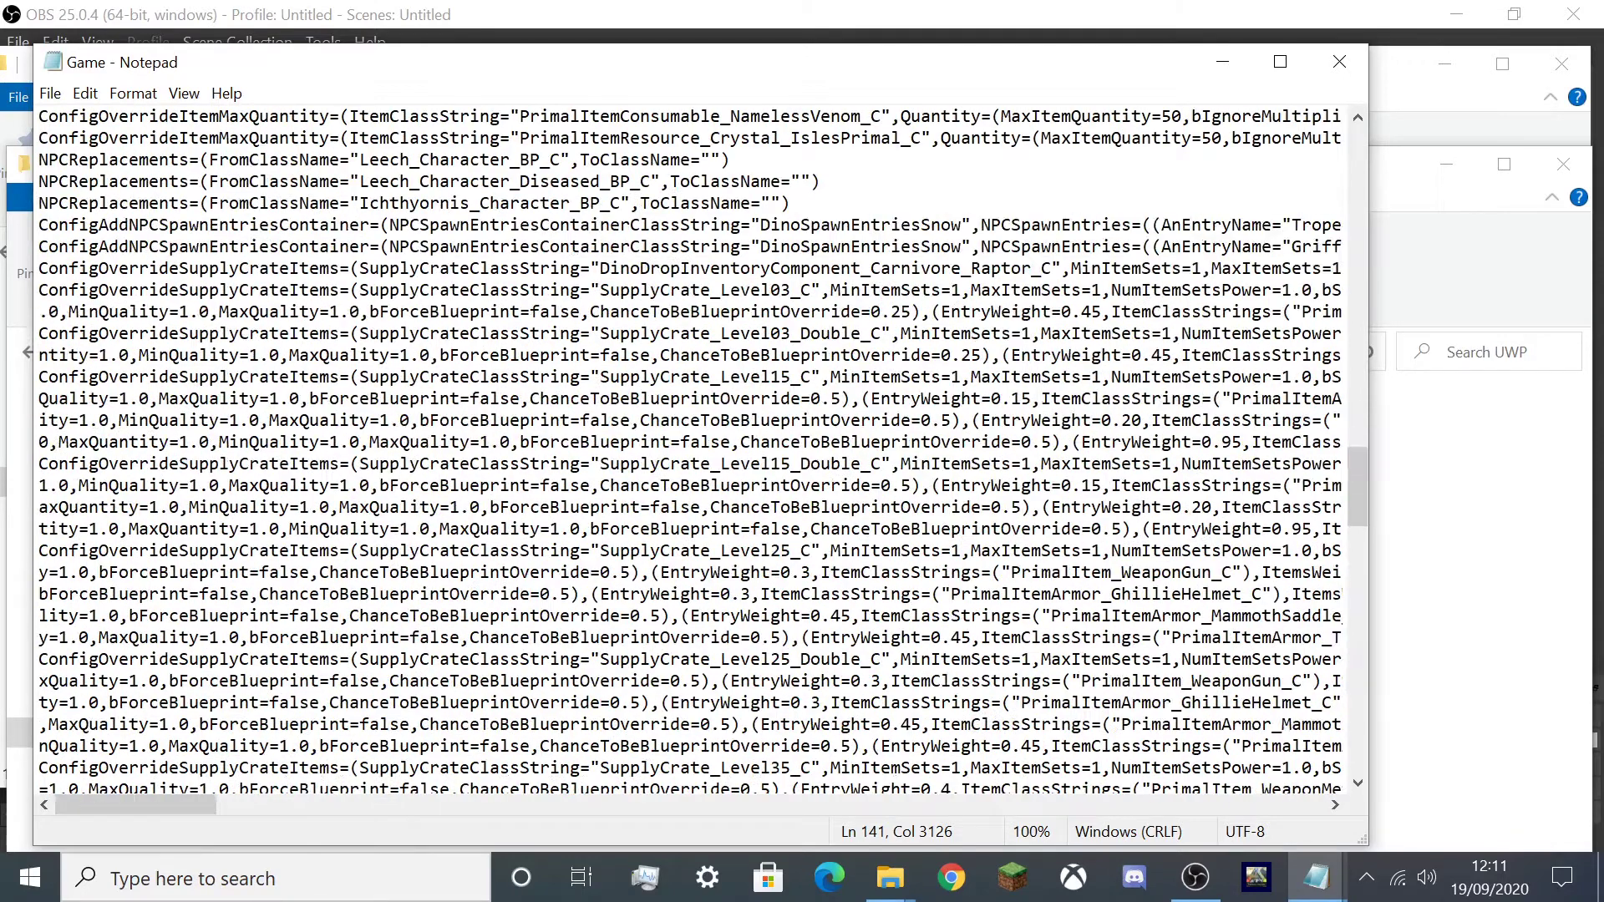
left_click(491, 420)
left_click(261, 420)
scroll(702, 452, "down", 1)
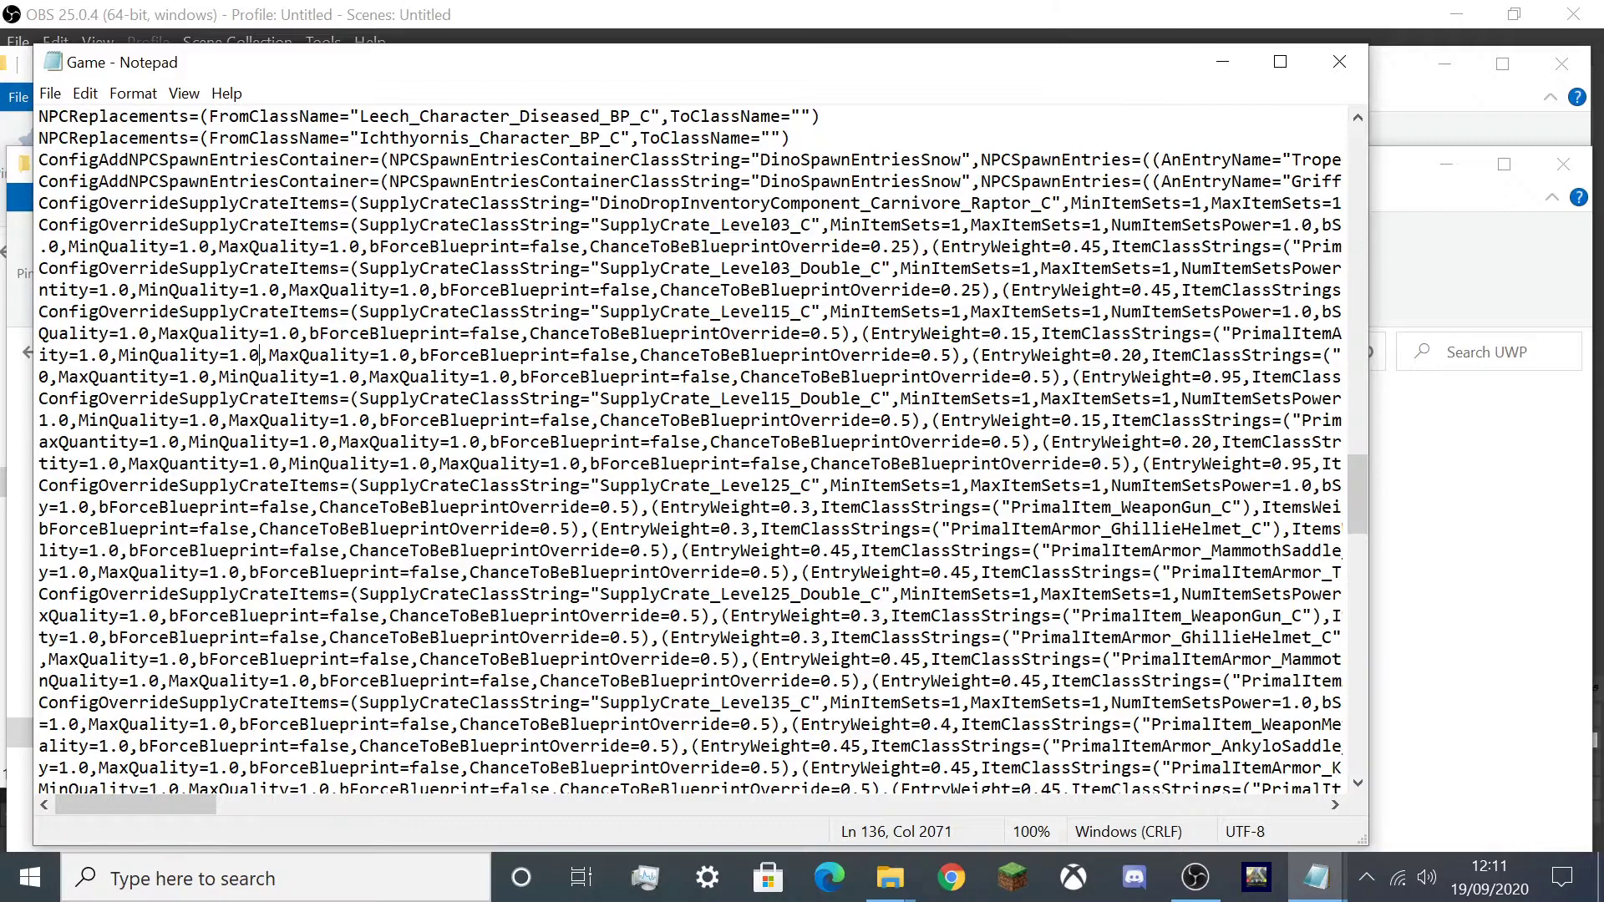
scroll(685, 452, "up", 6)
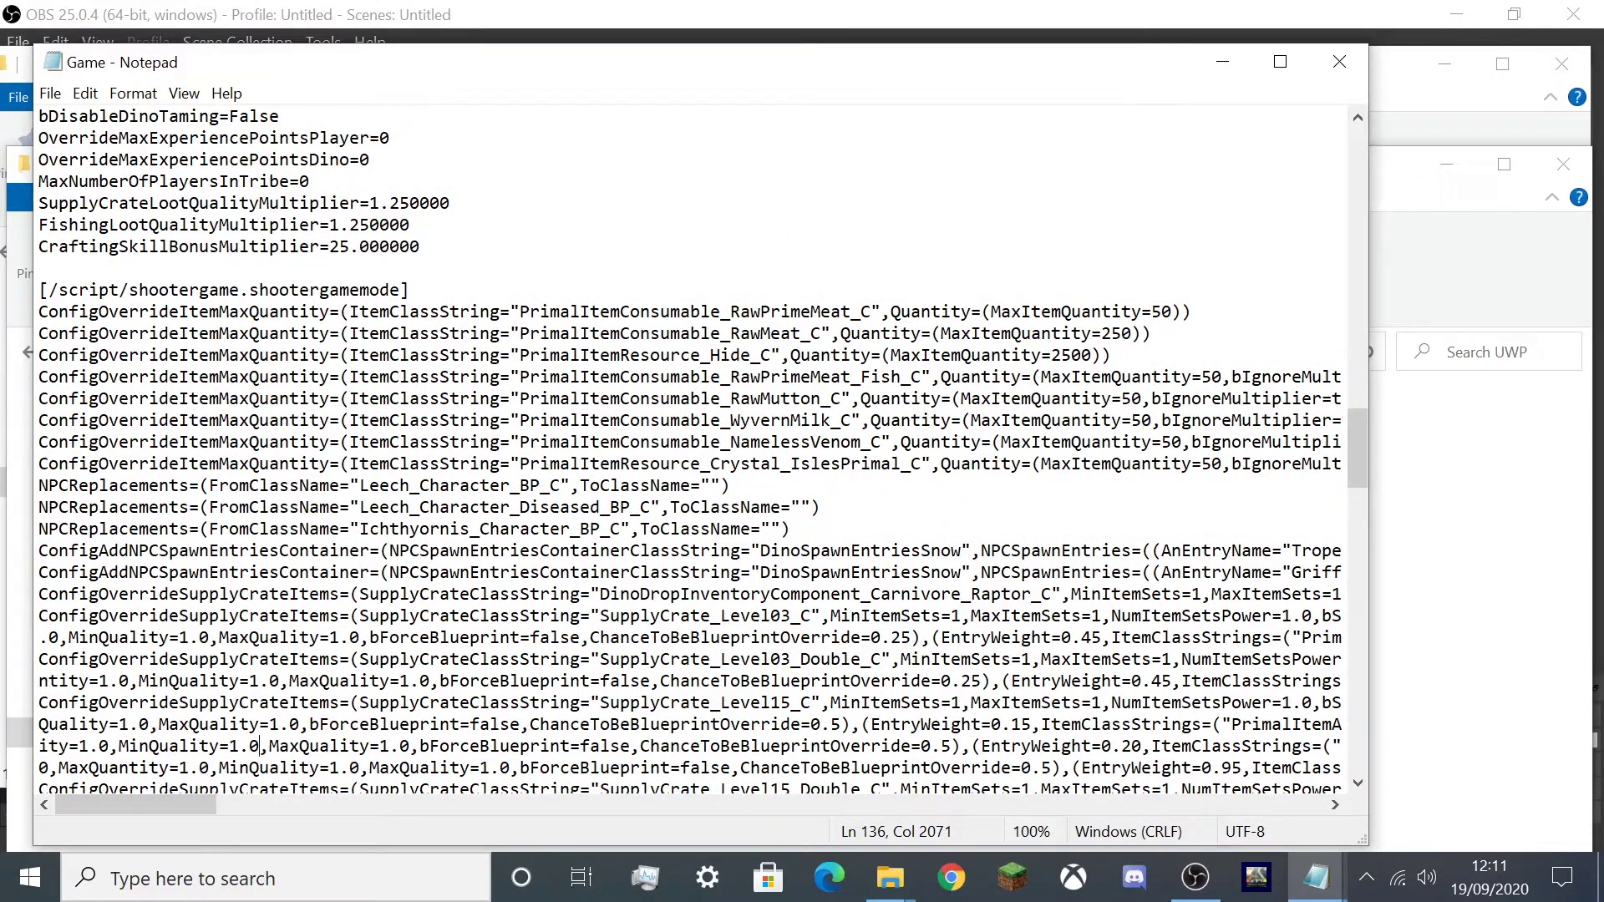
scroll(685, 451, "down", 15)
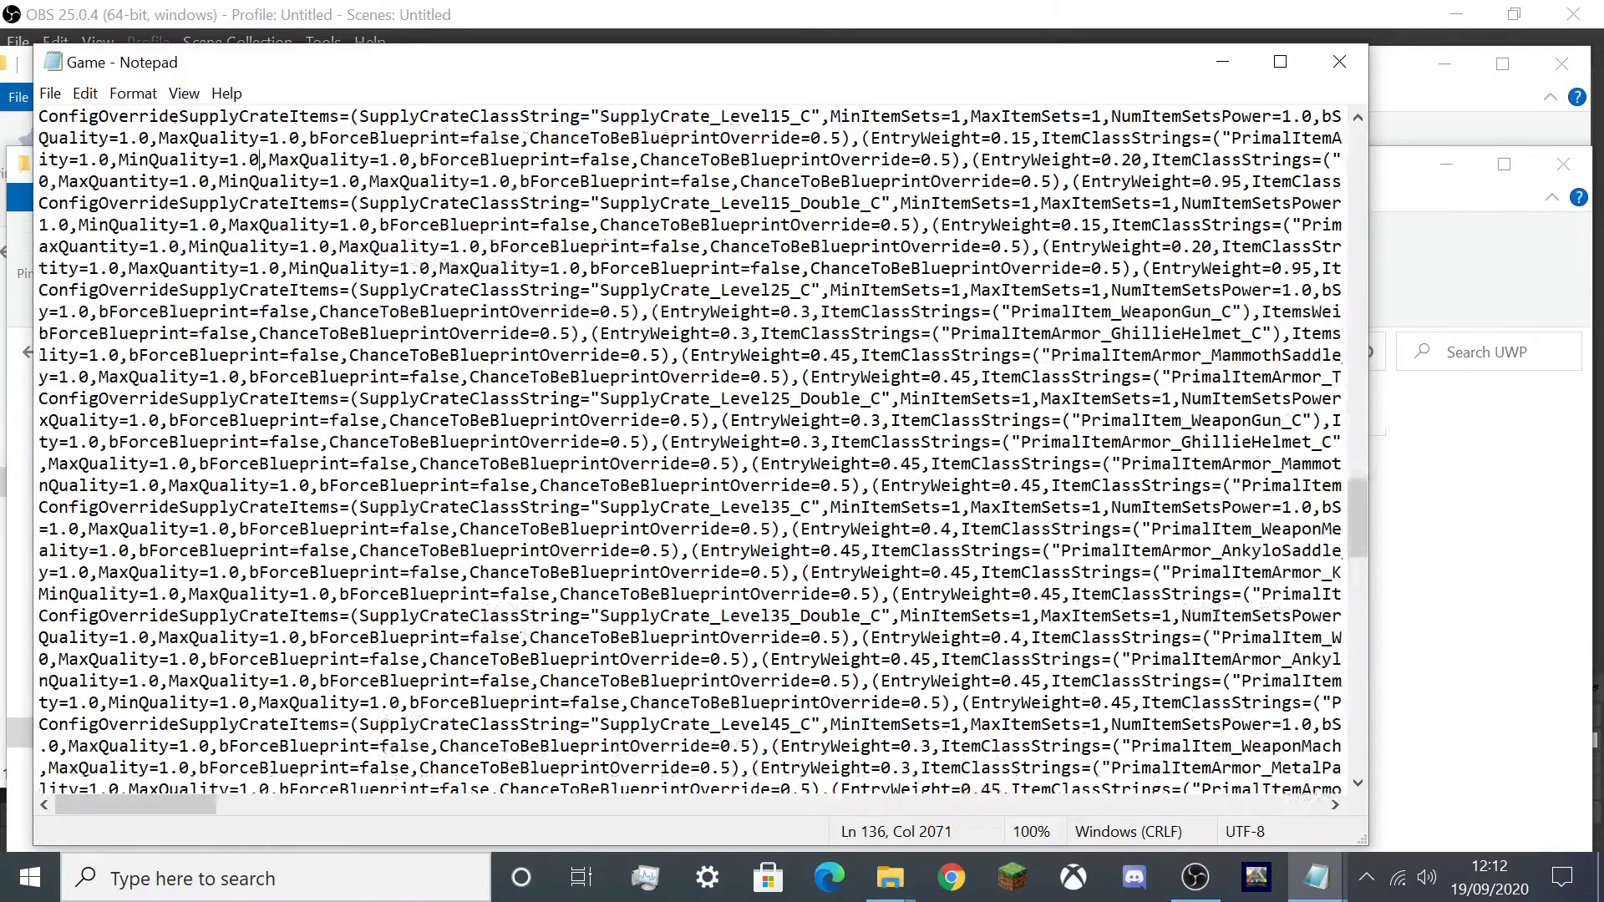
scroll(685, 451, "down", 15)
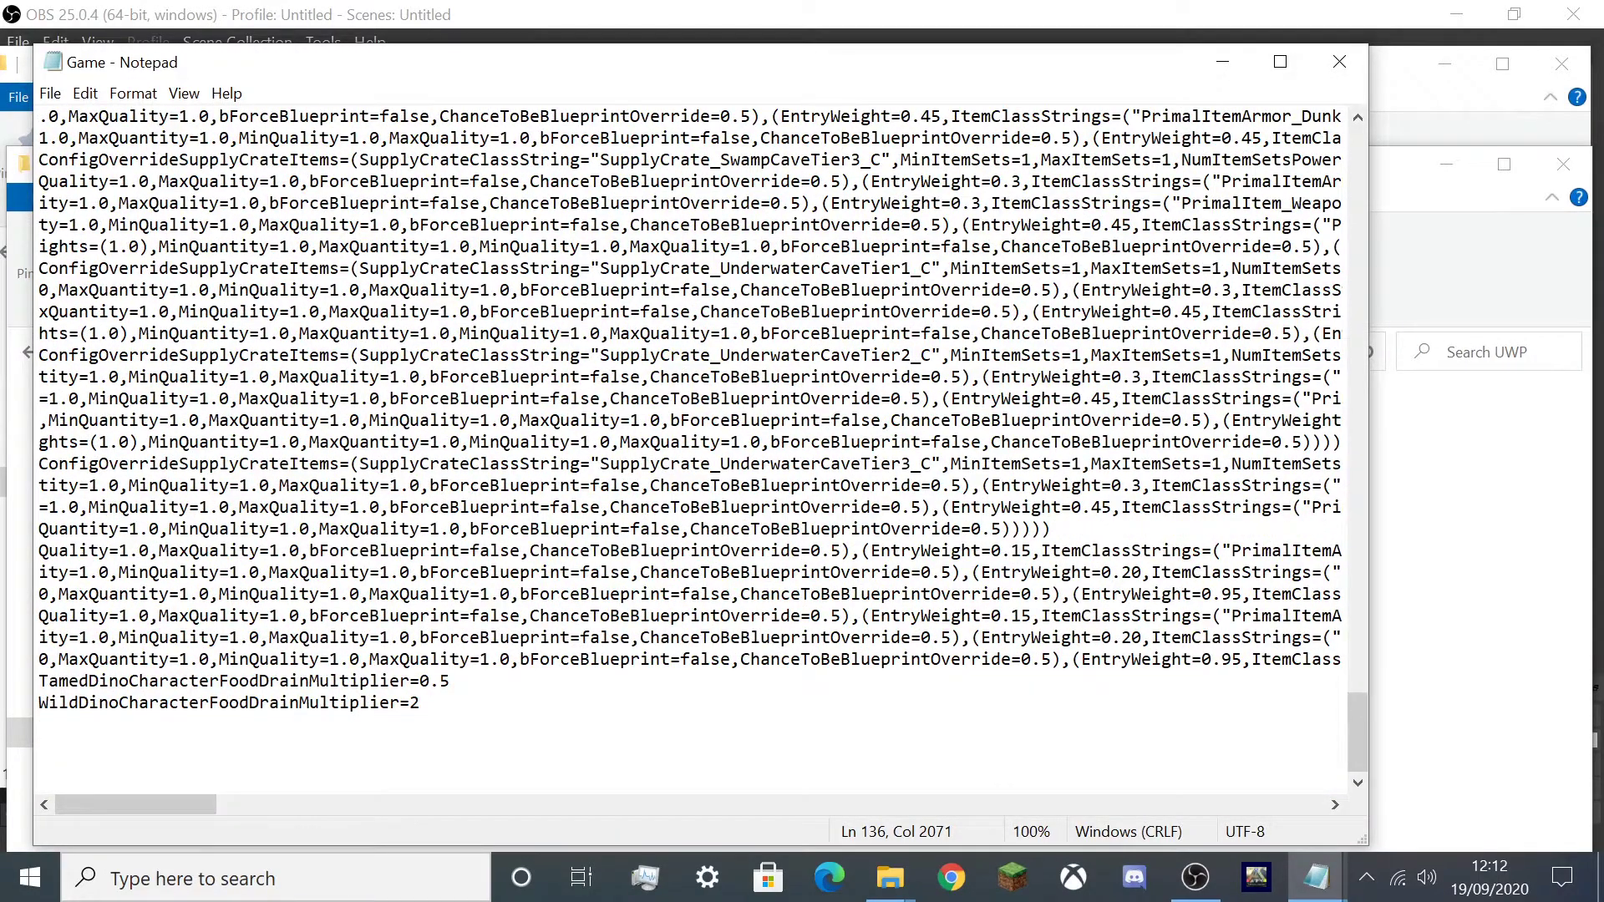
double_click(242, 681)
left_click(39, 681)
mouse_move(39, 681)
left_mouse_down()
mouse_move(452, 681)
mouse_move(419, 702)
mouse_move(451, 681)
mouse_move(39, 681)
left_mouse_up()
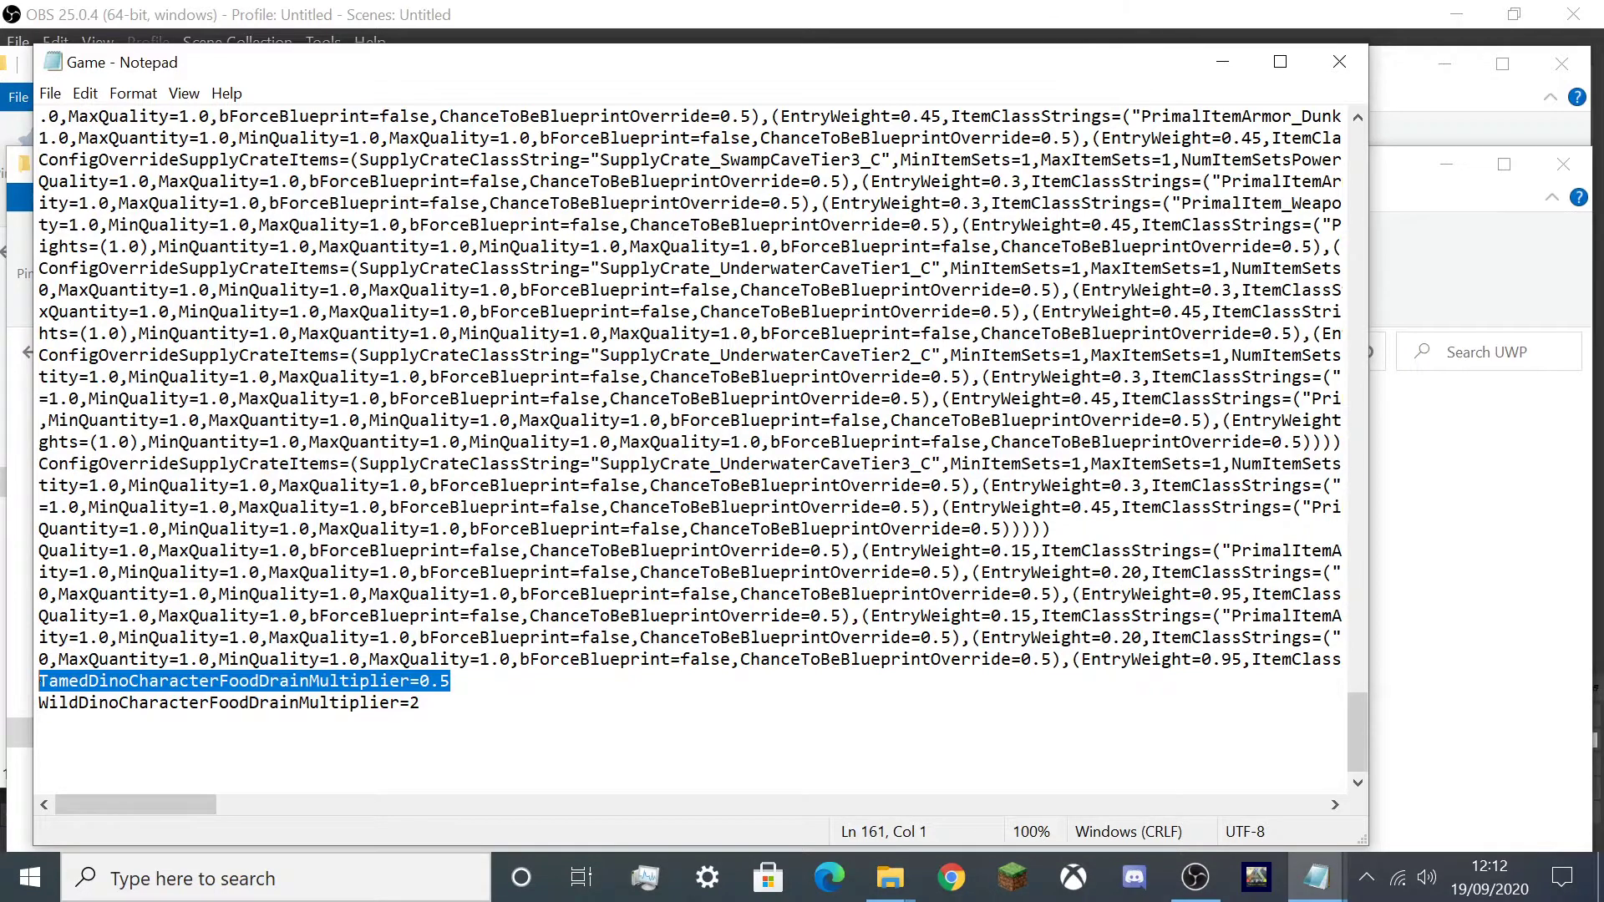
left_click(47, 703)
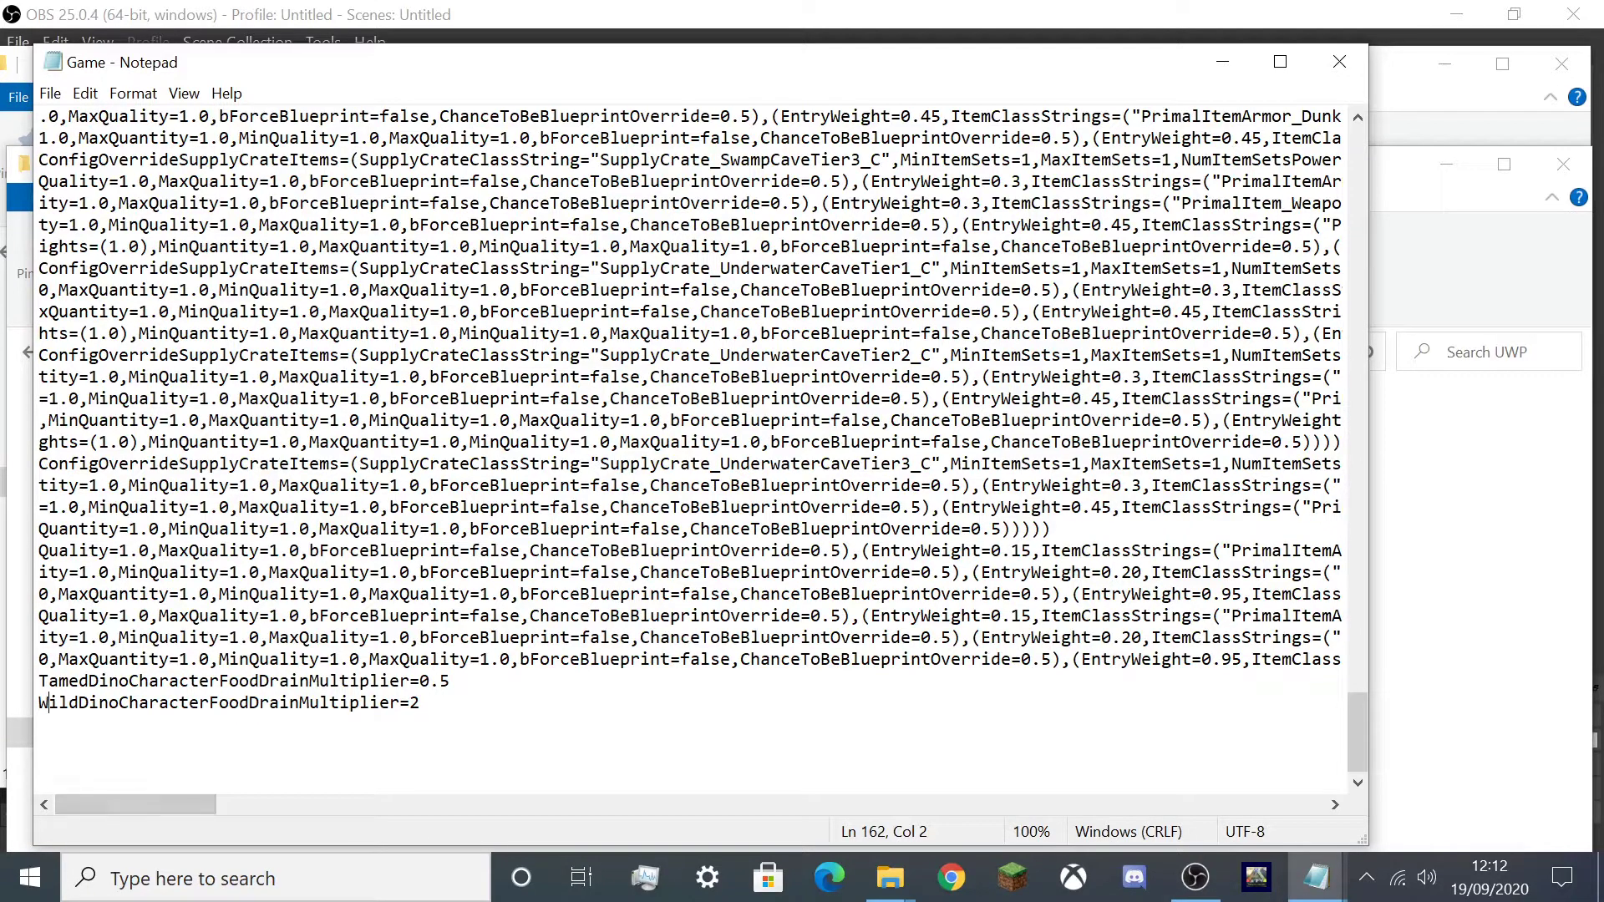
scroll(689, 451, "up", 20)
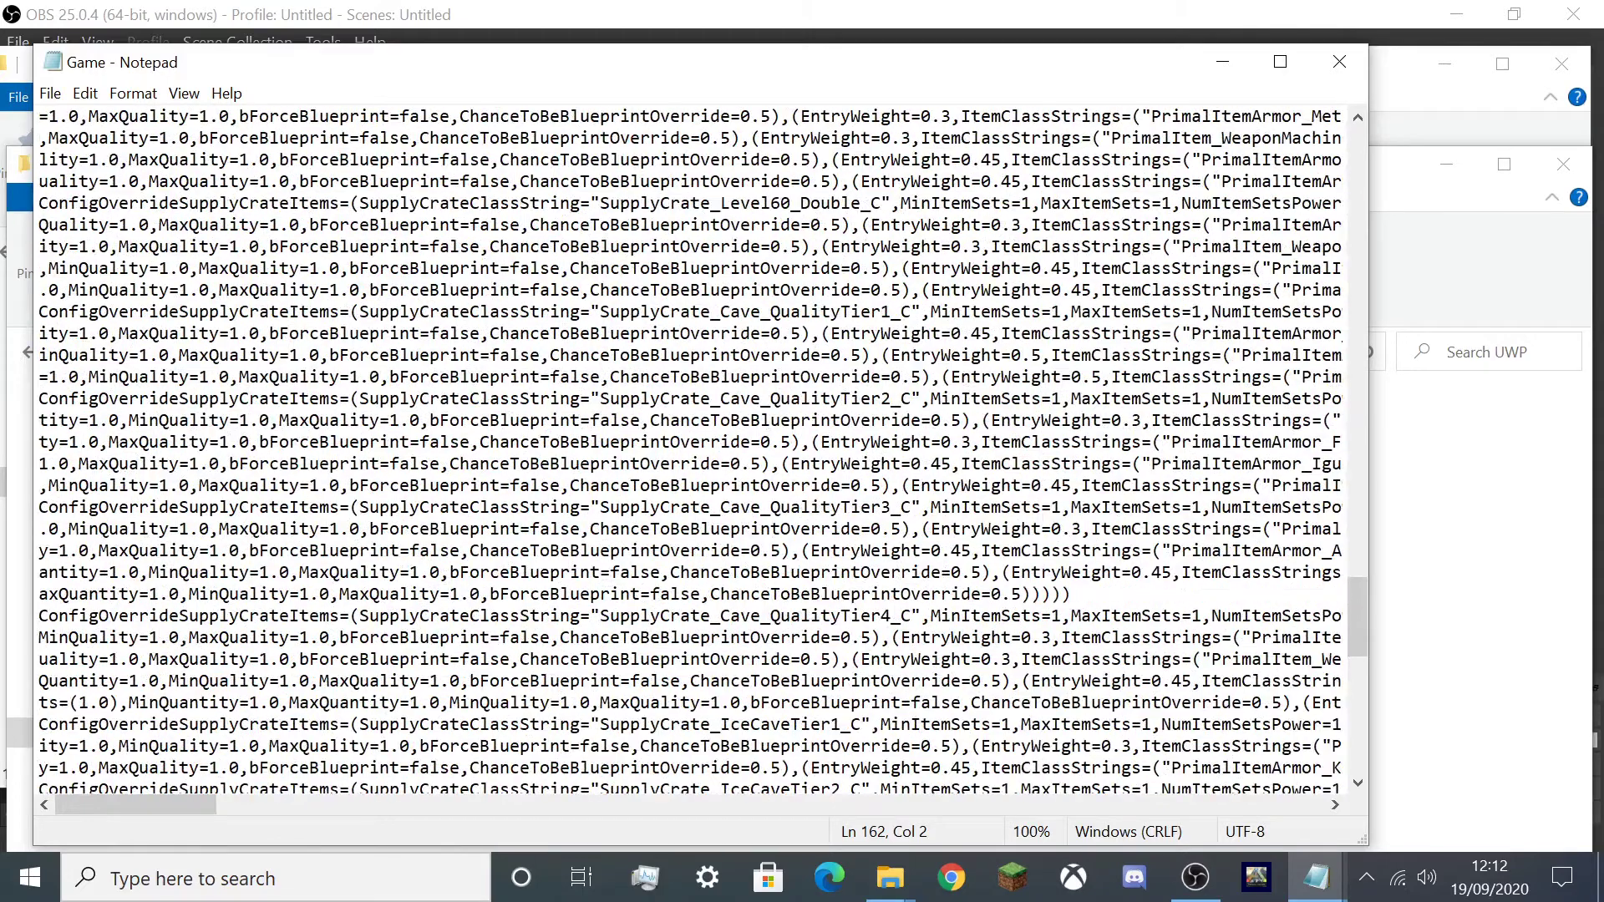
scroll(690, 451, "up", 15)
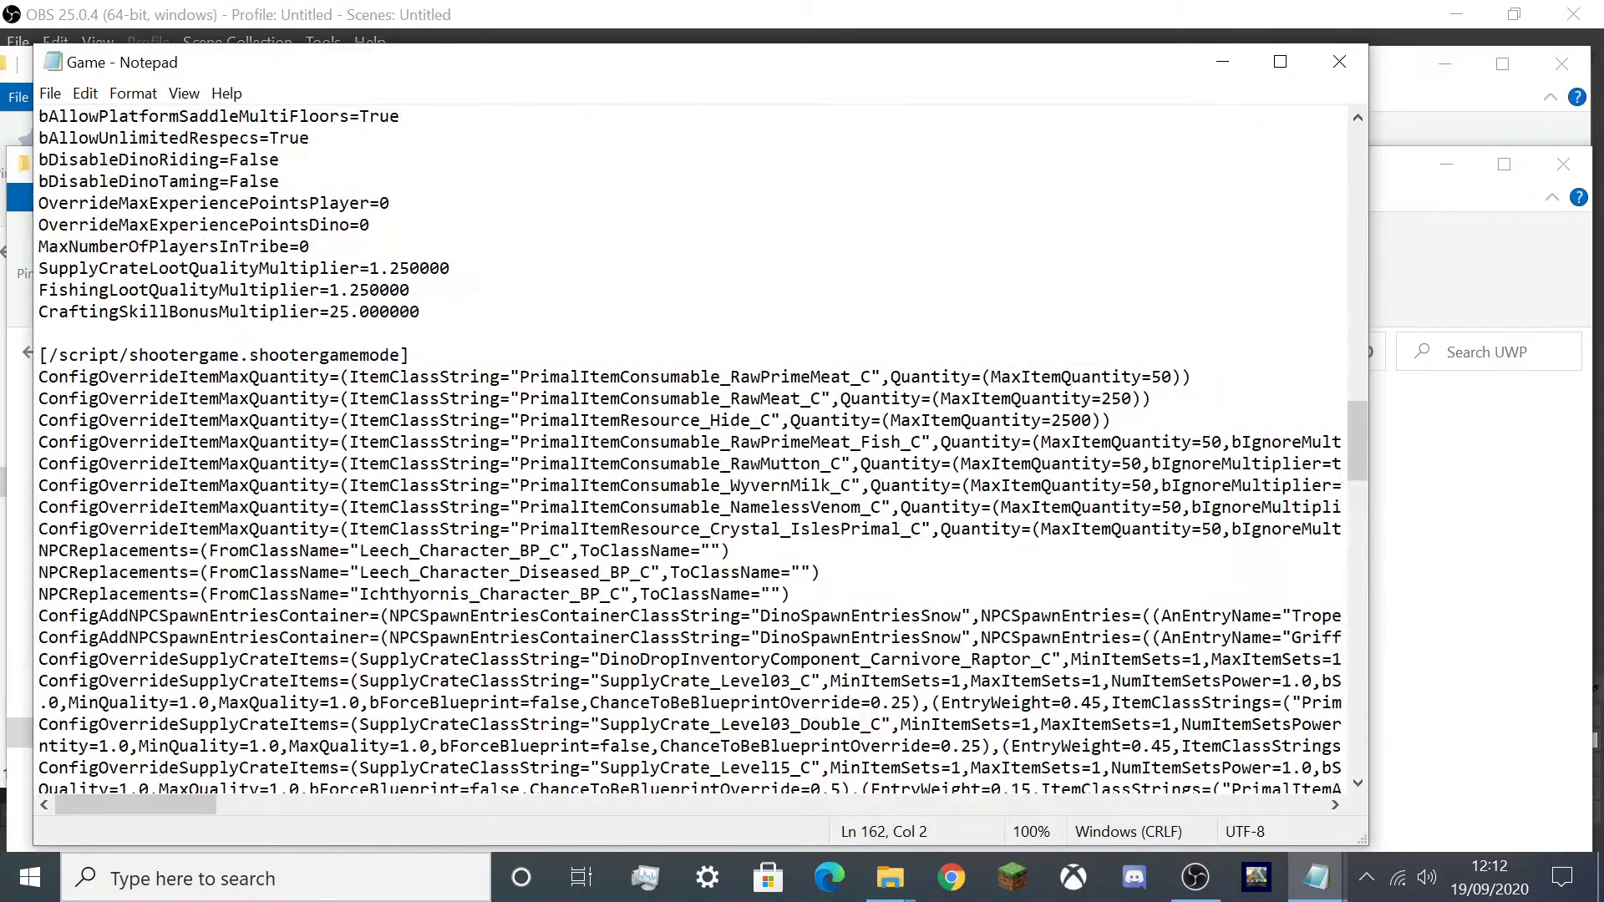
scroll(694, 451, "up", 20)
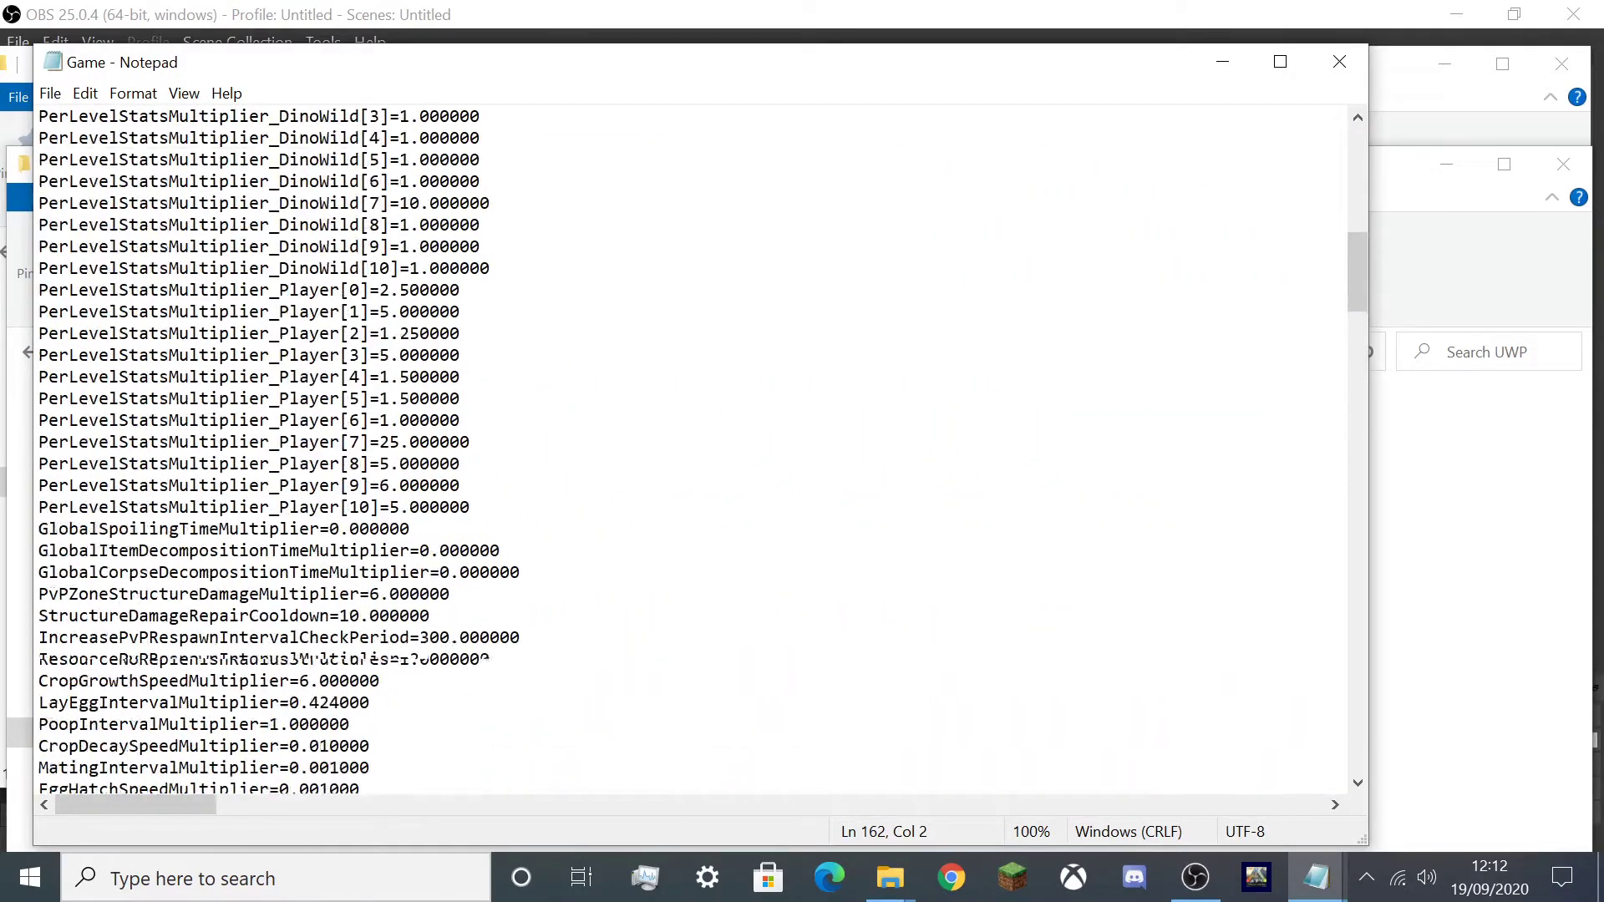
scroll(694, 451, "up", 2)
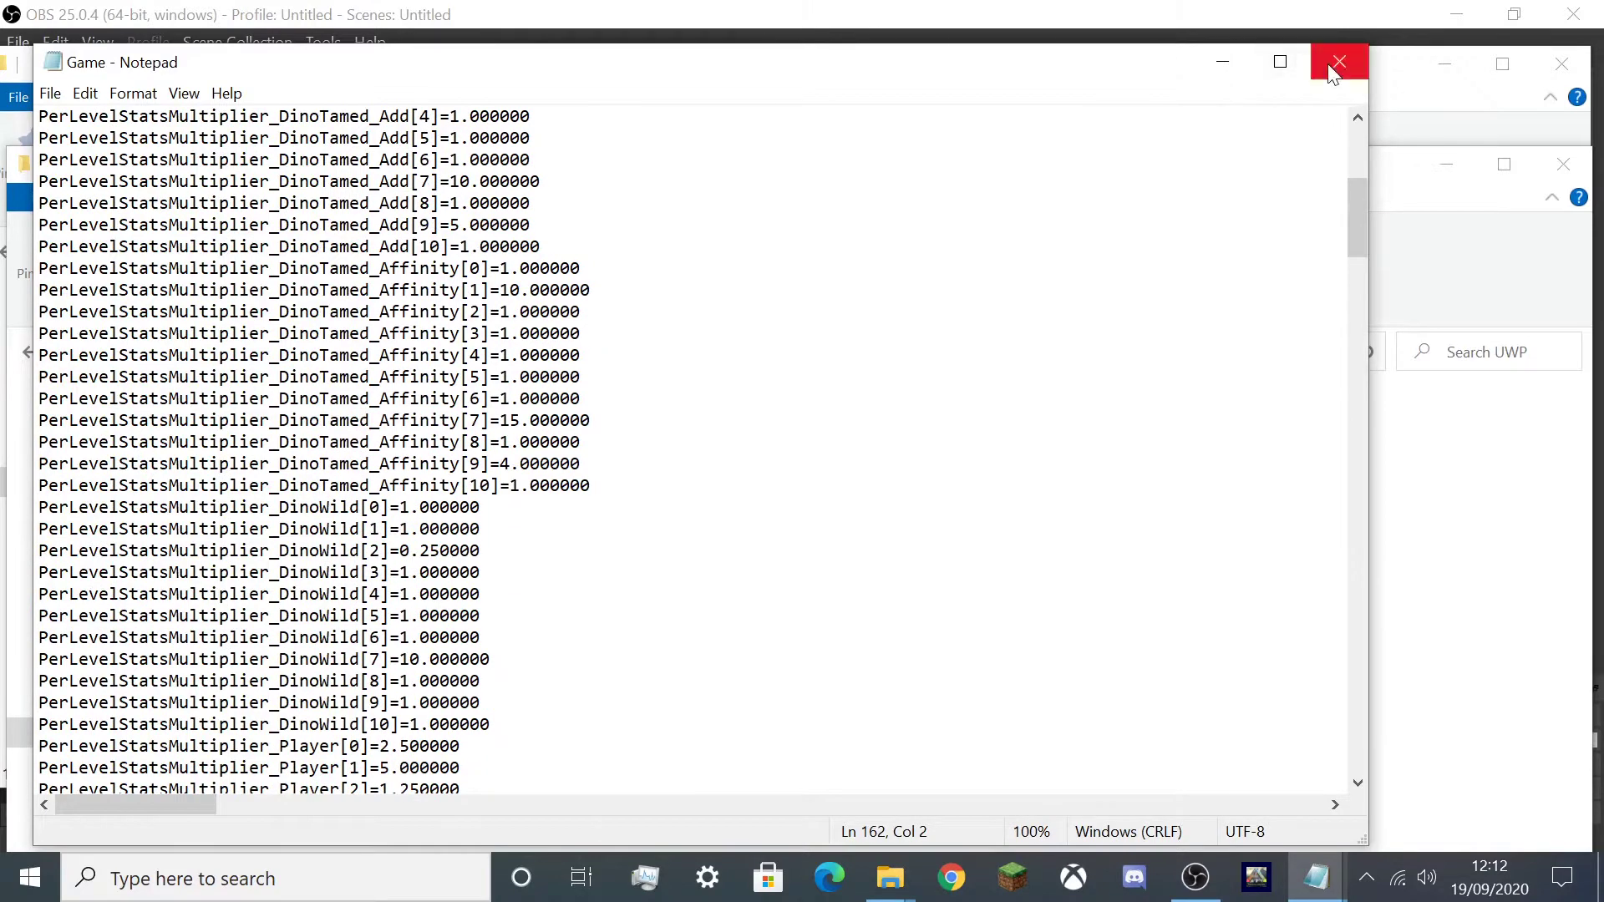
- Close Notepad and copy the 108 KB backup Game file from the current backup folder
left_click(1339, 62)
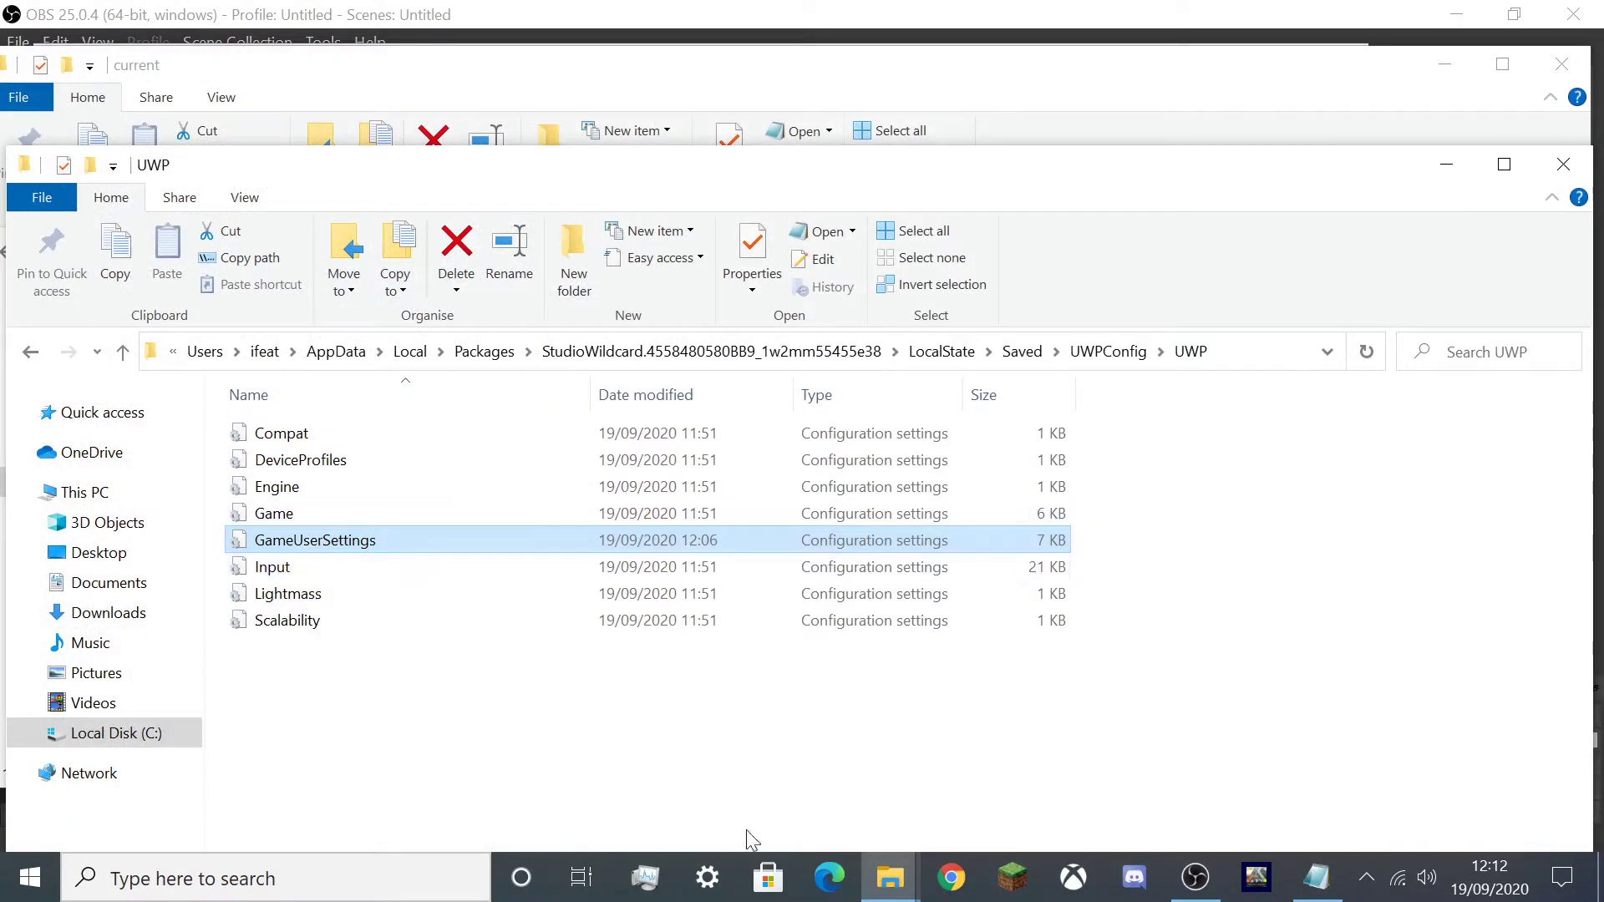
left_click(891, 877)
left_click(773, 767)
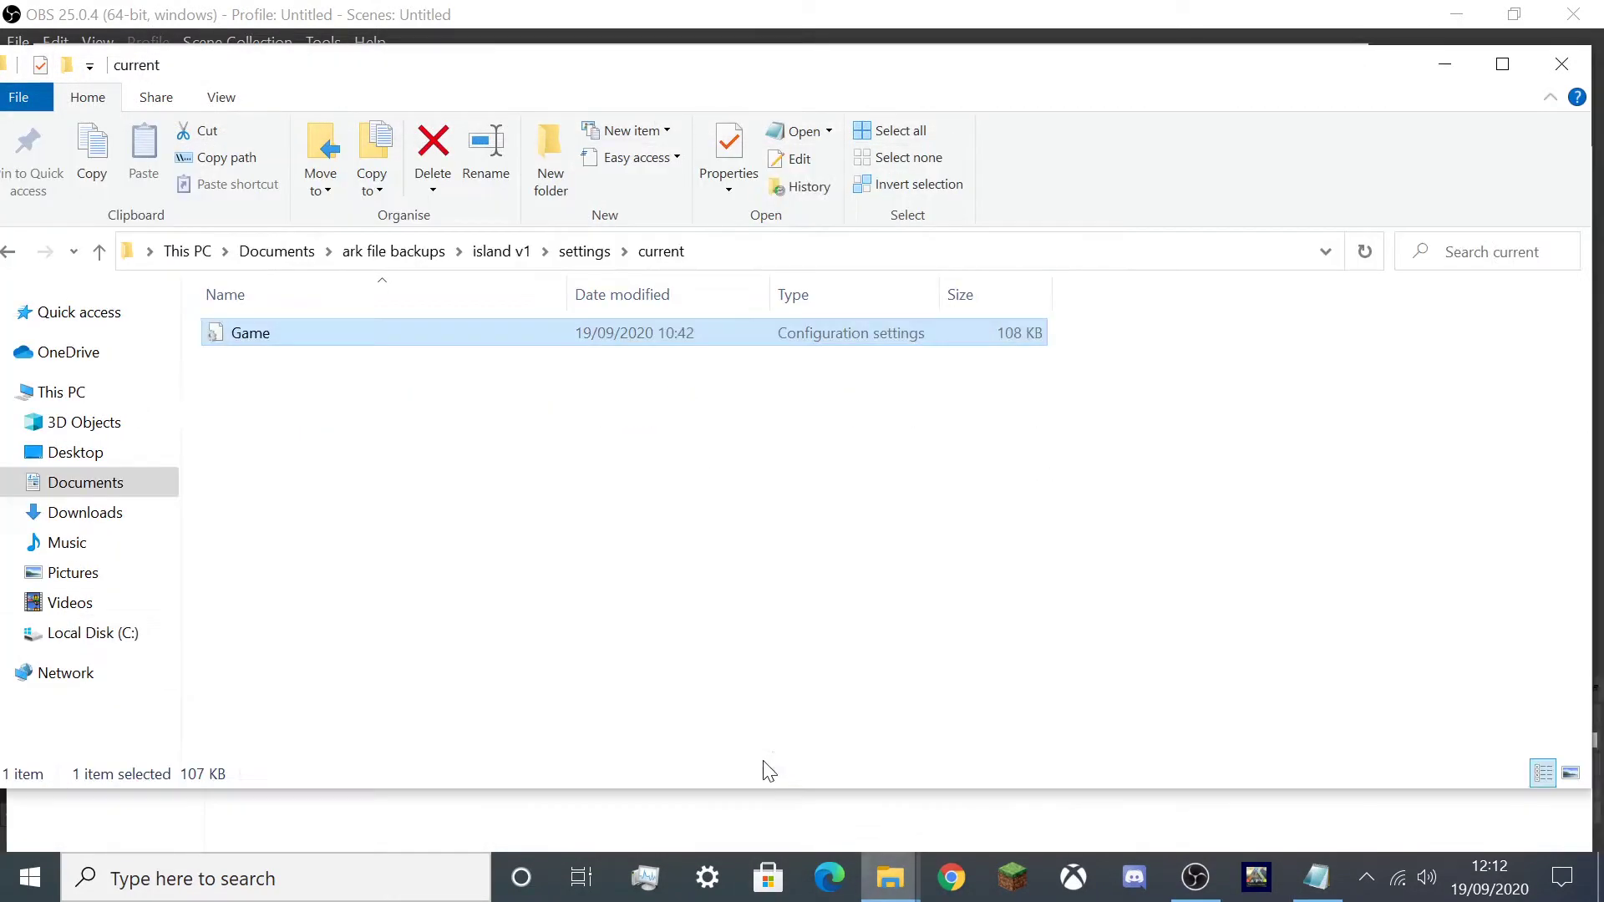
right_click(260, 331)
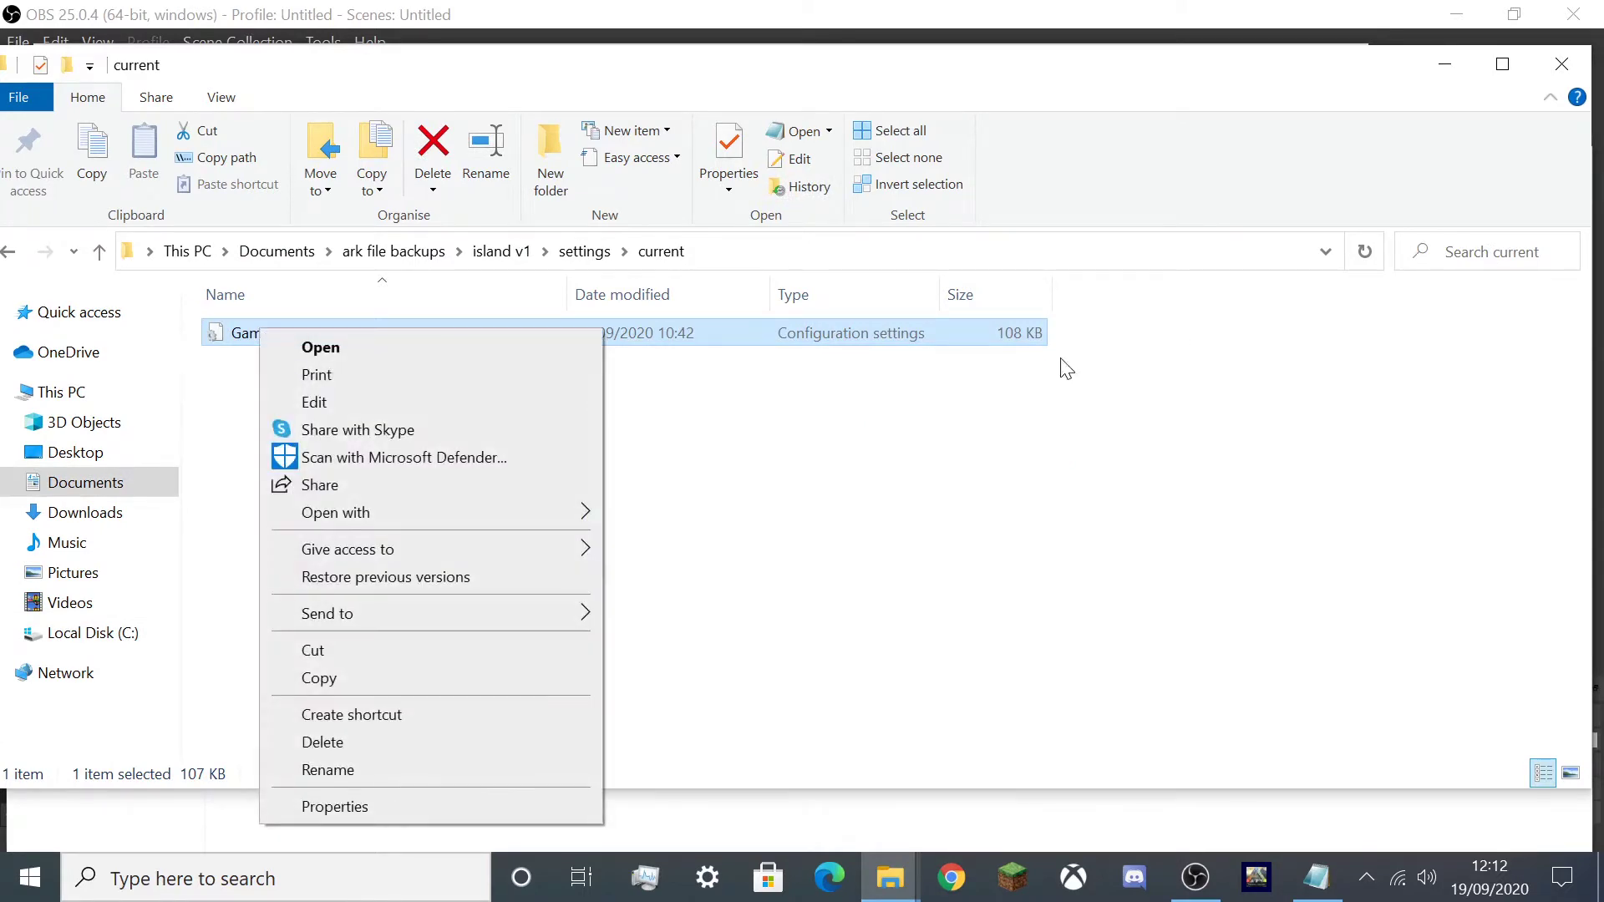
left_click(318, 678)
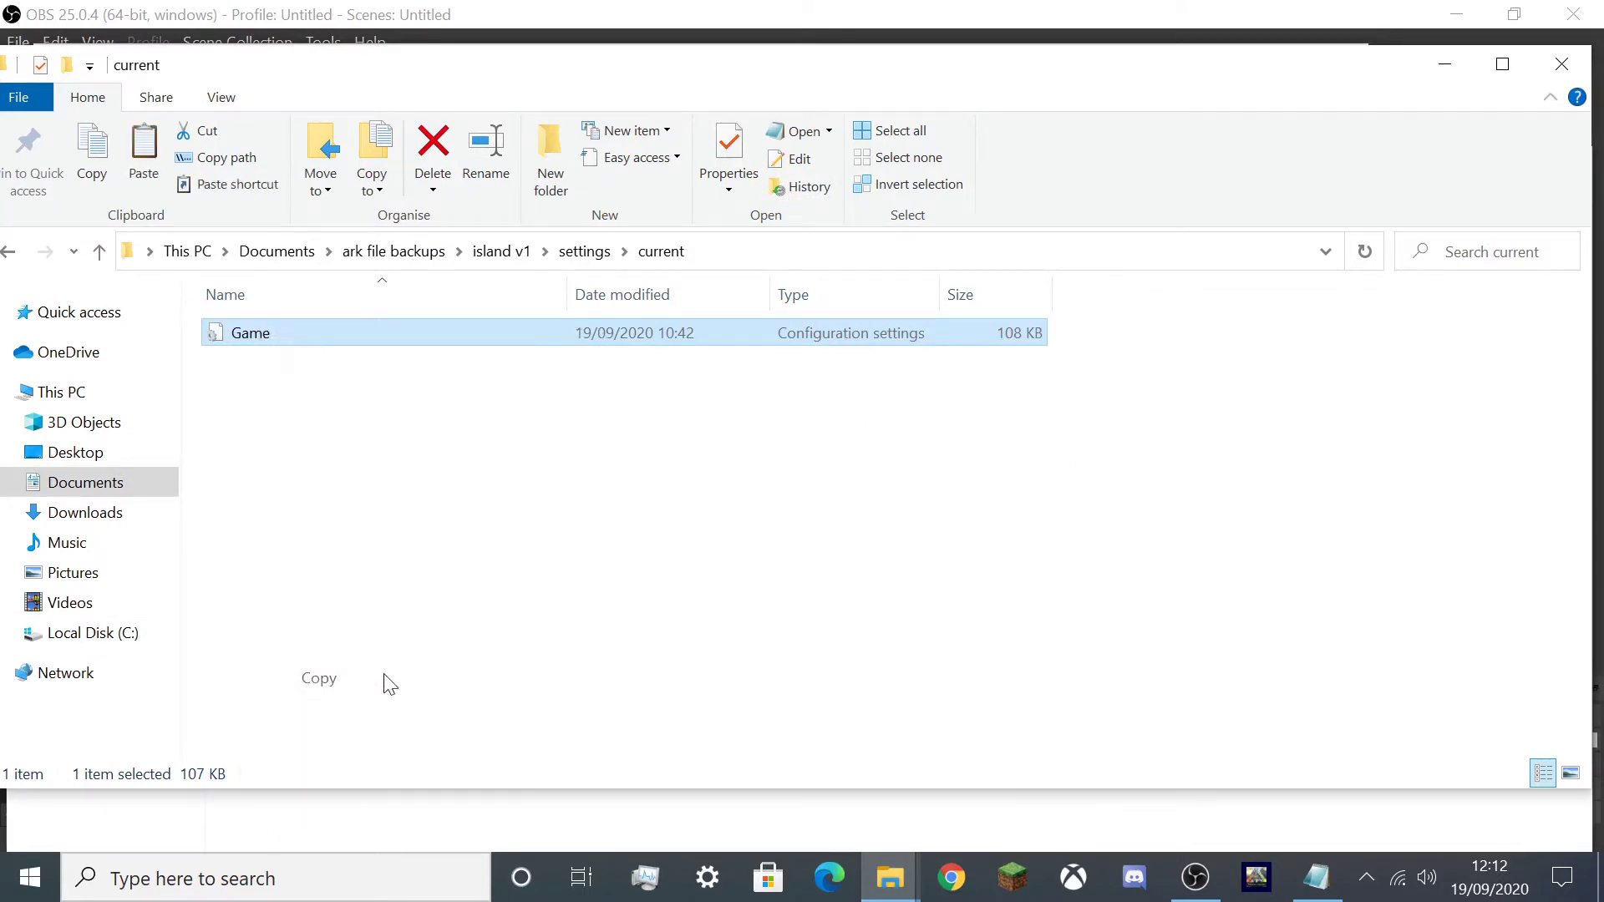
- Paste the backup Game file into the UWP config folder, replacing the default Game.ini
left_click(890, 878)
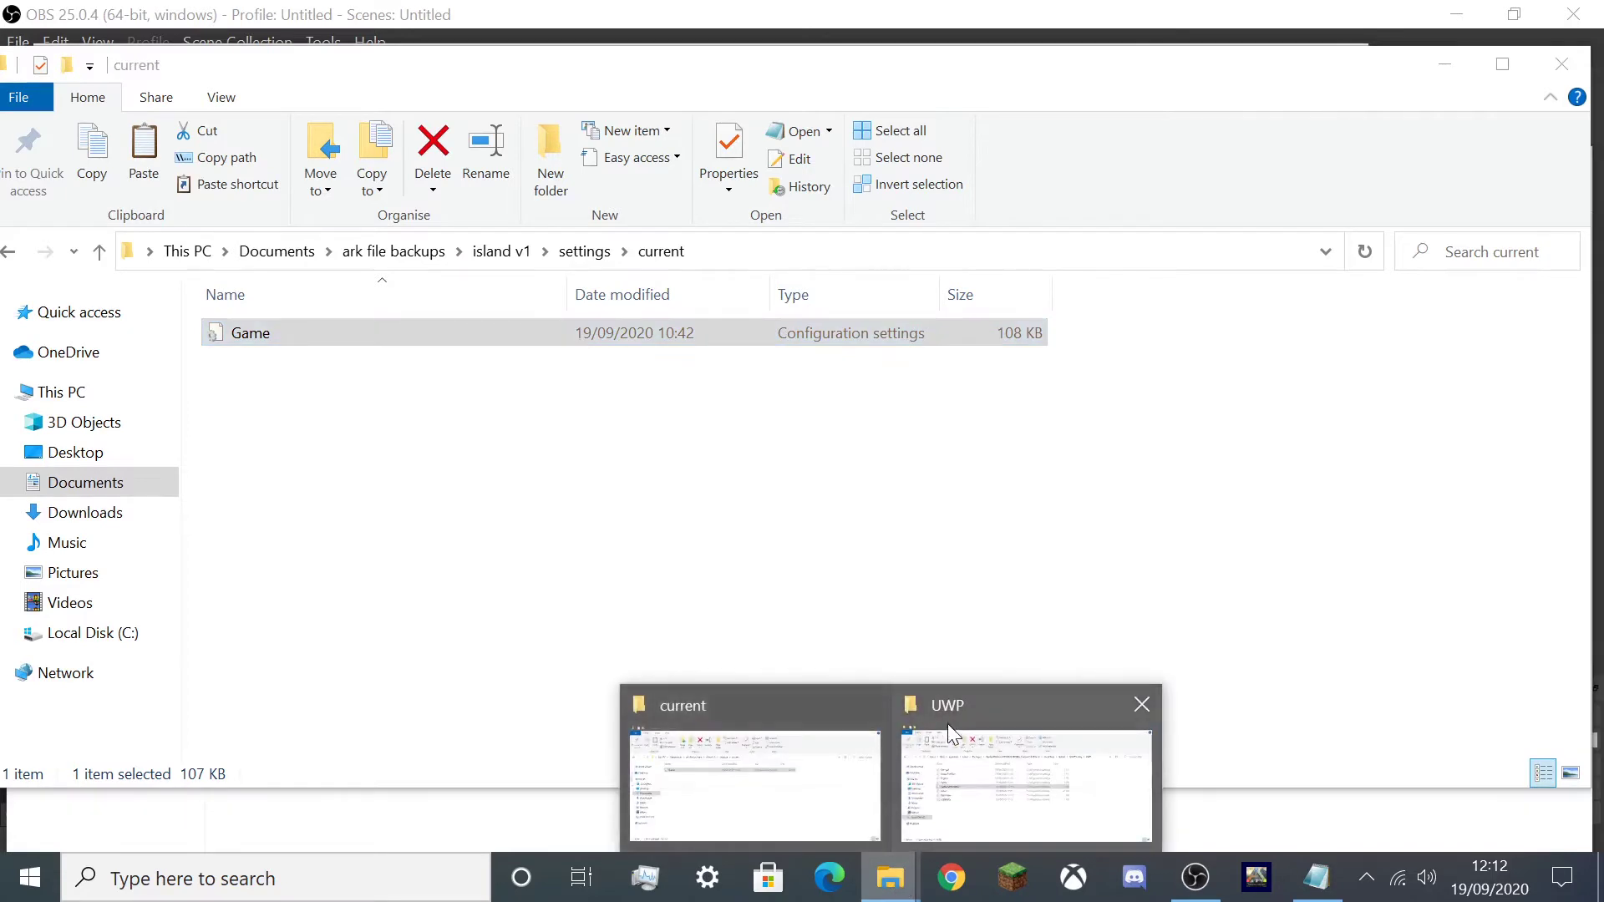
left_click(1027, 765)
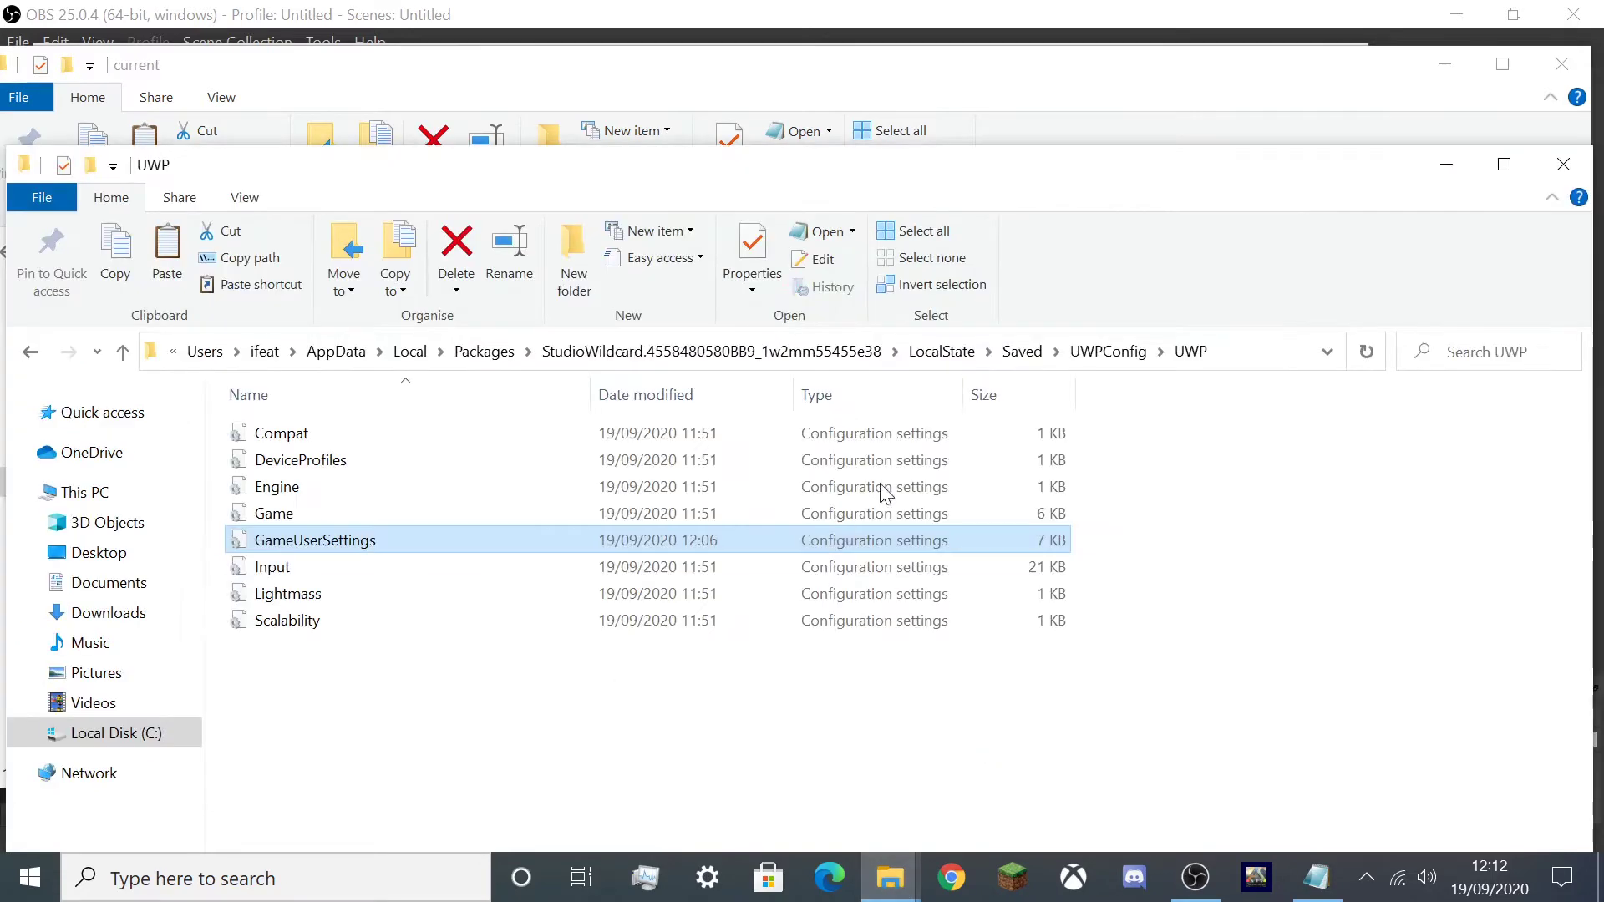
left_click(952, 516)
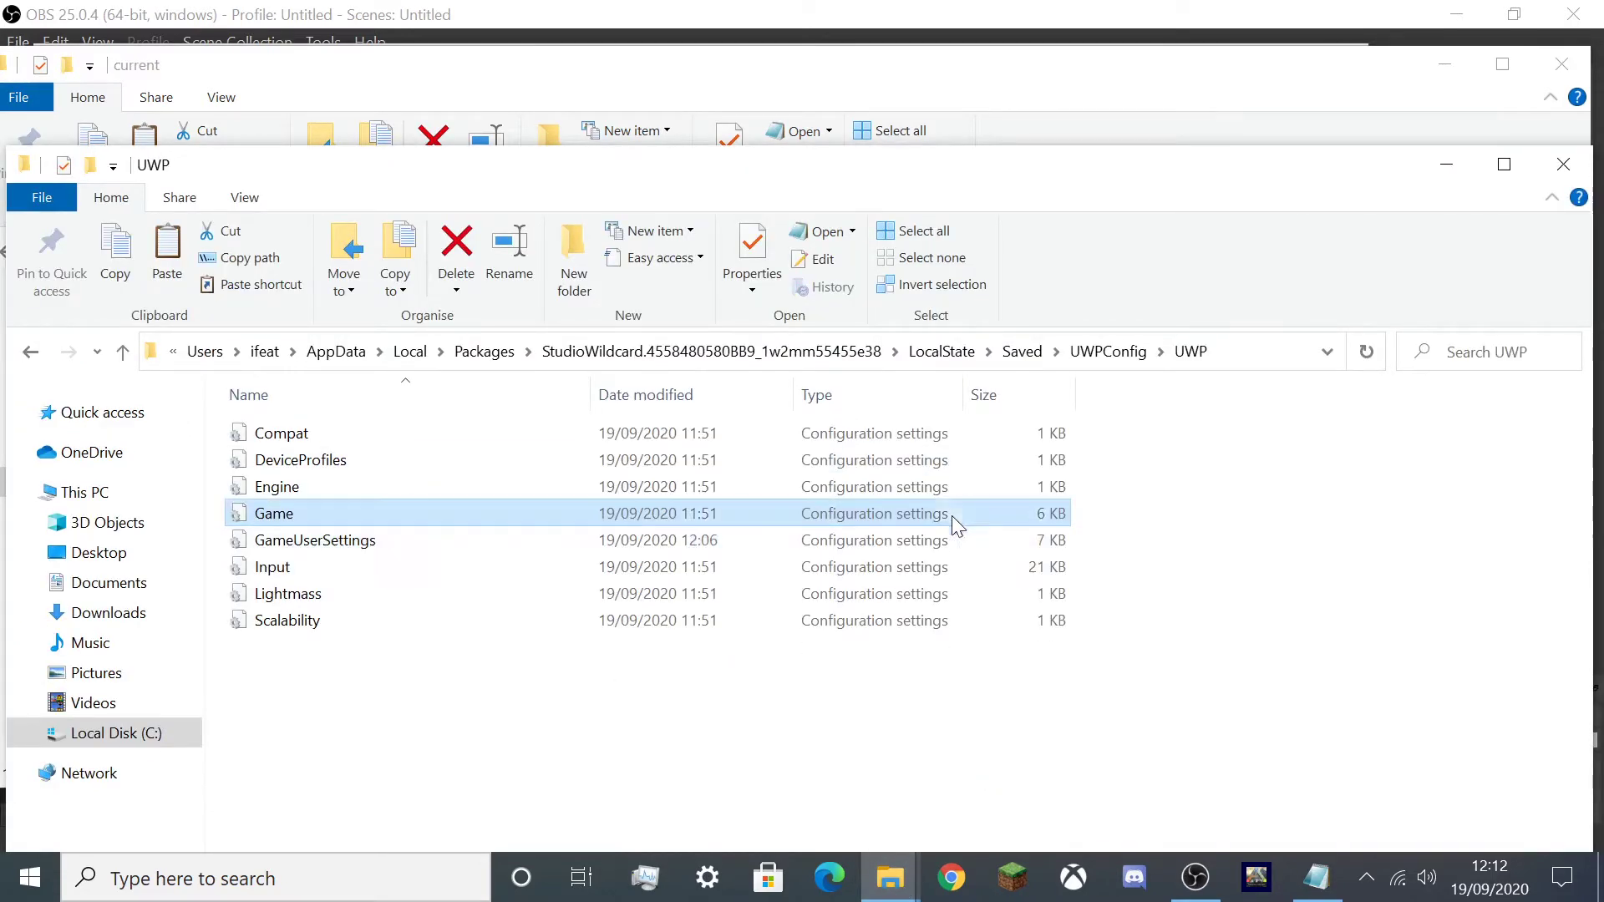
right_click(525, 694)
left_click(584, 510)
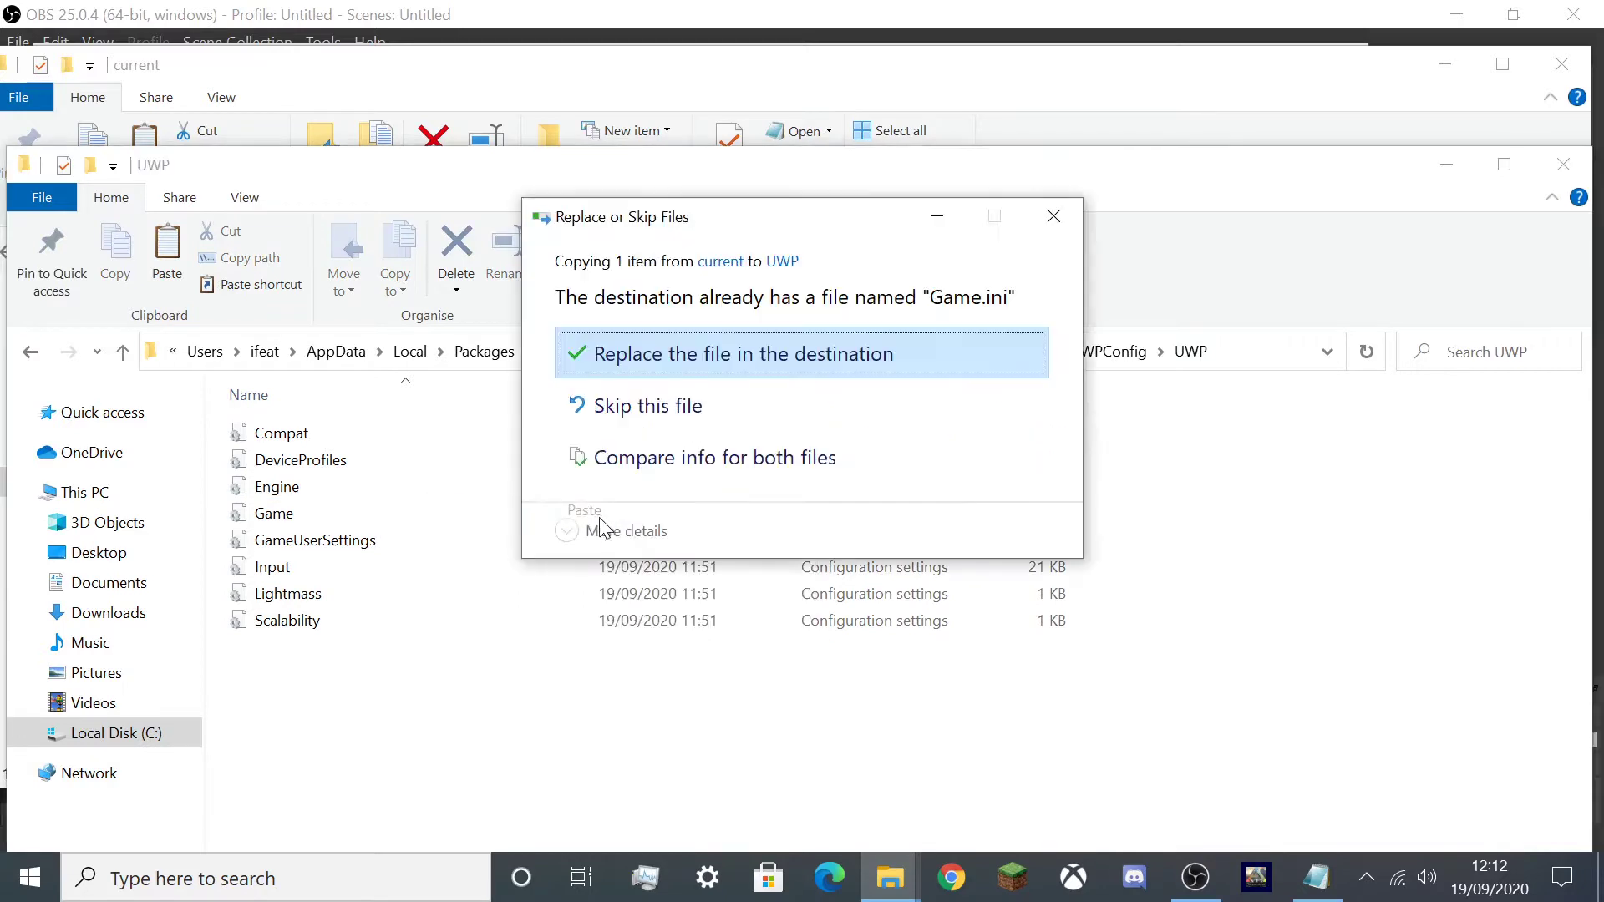
left_click(658, 354)
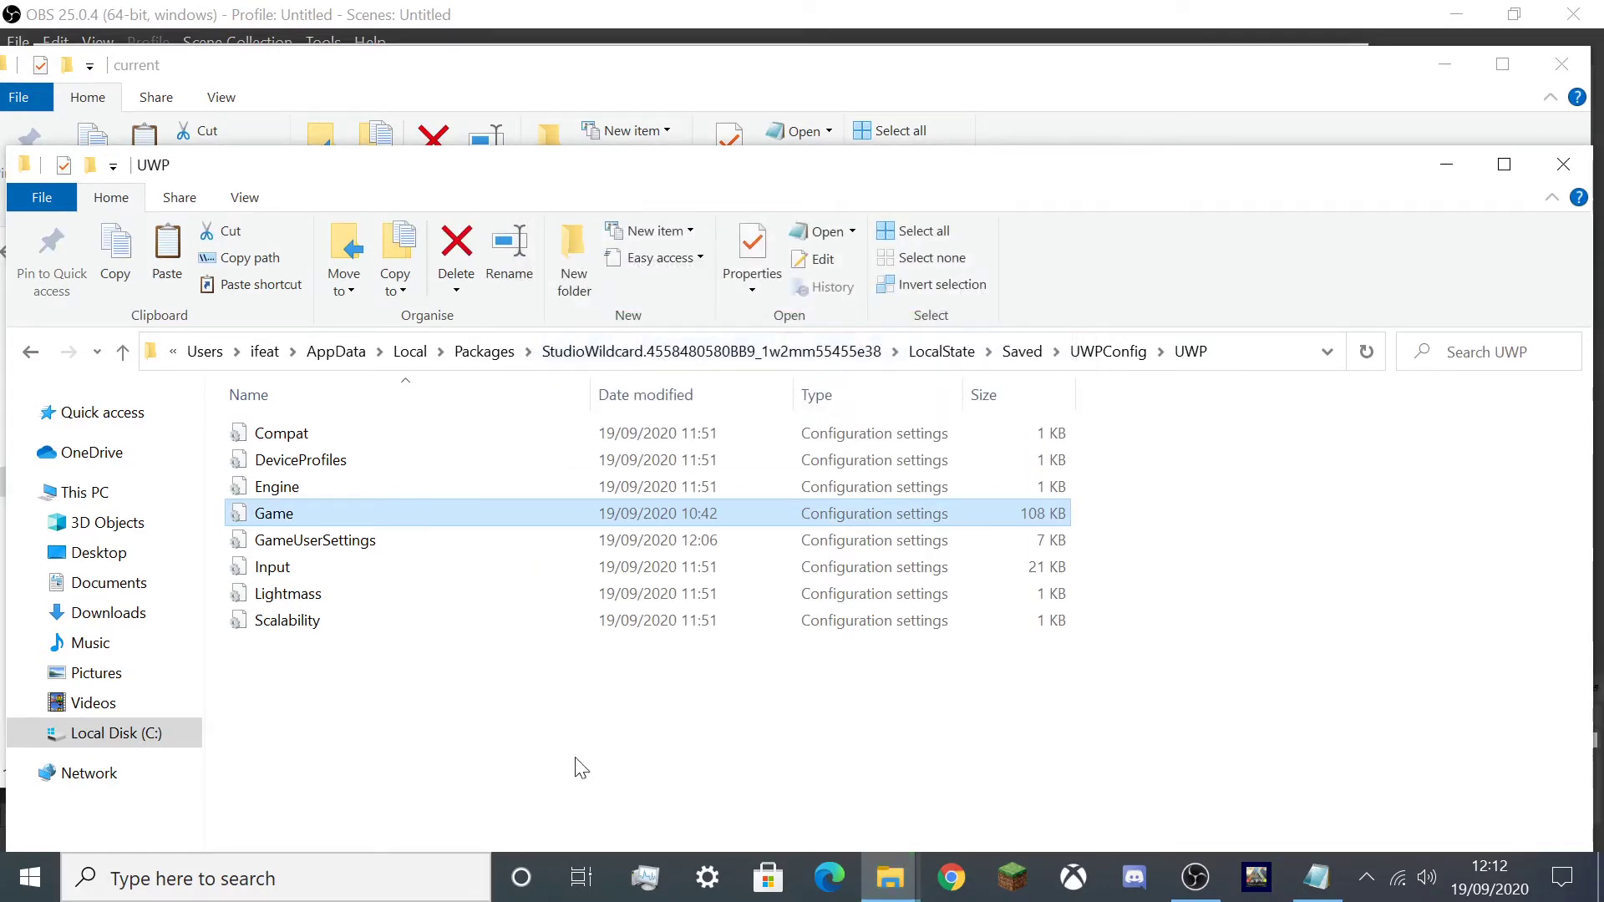
left_click(564, 714)
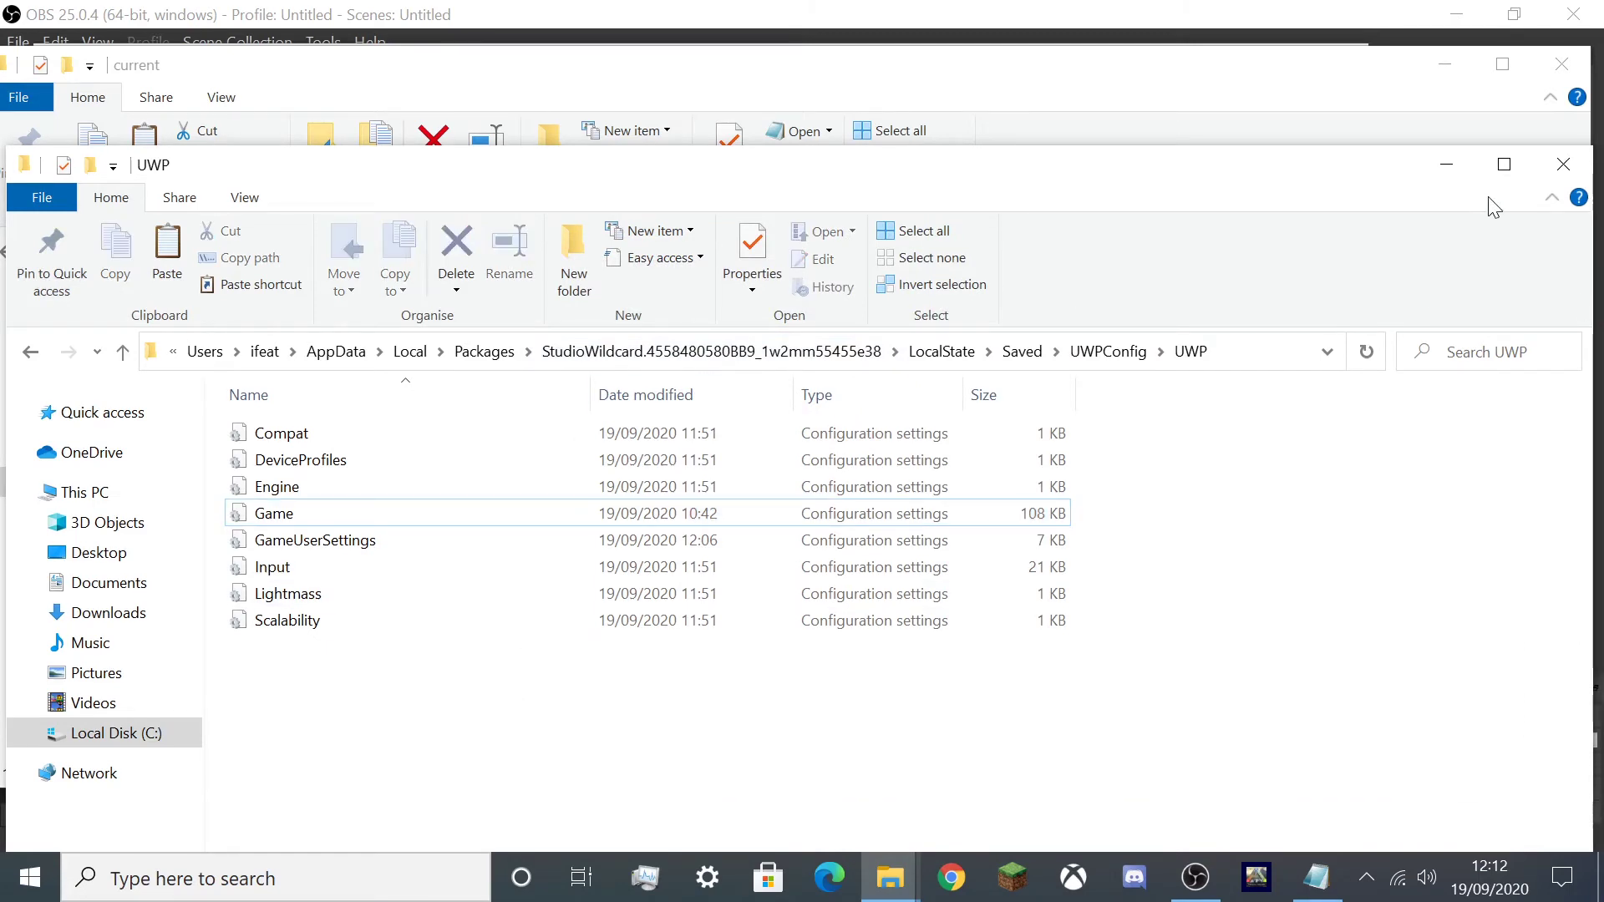
left_click(1563, 164)
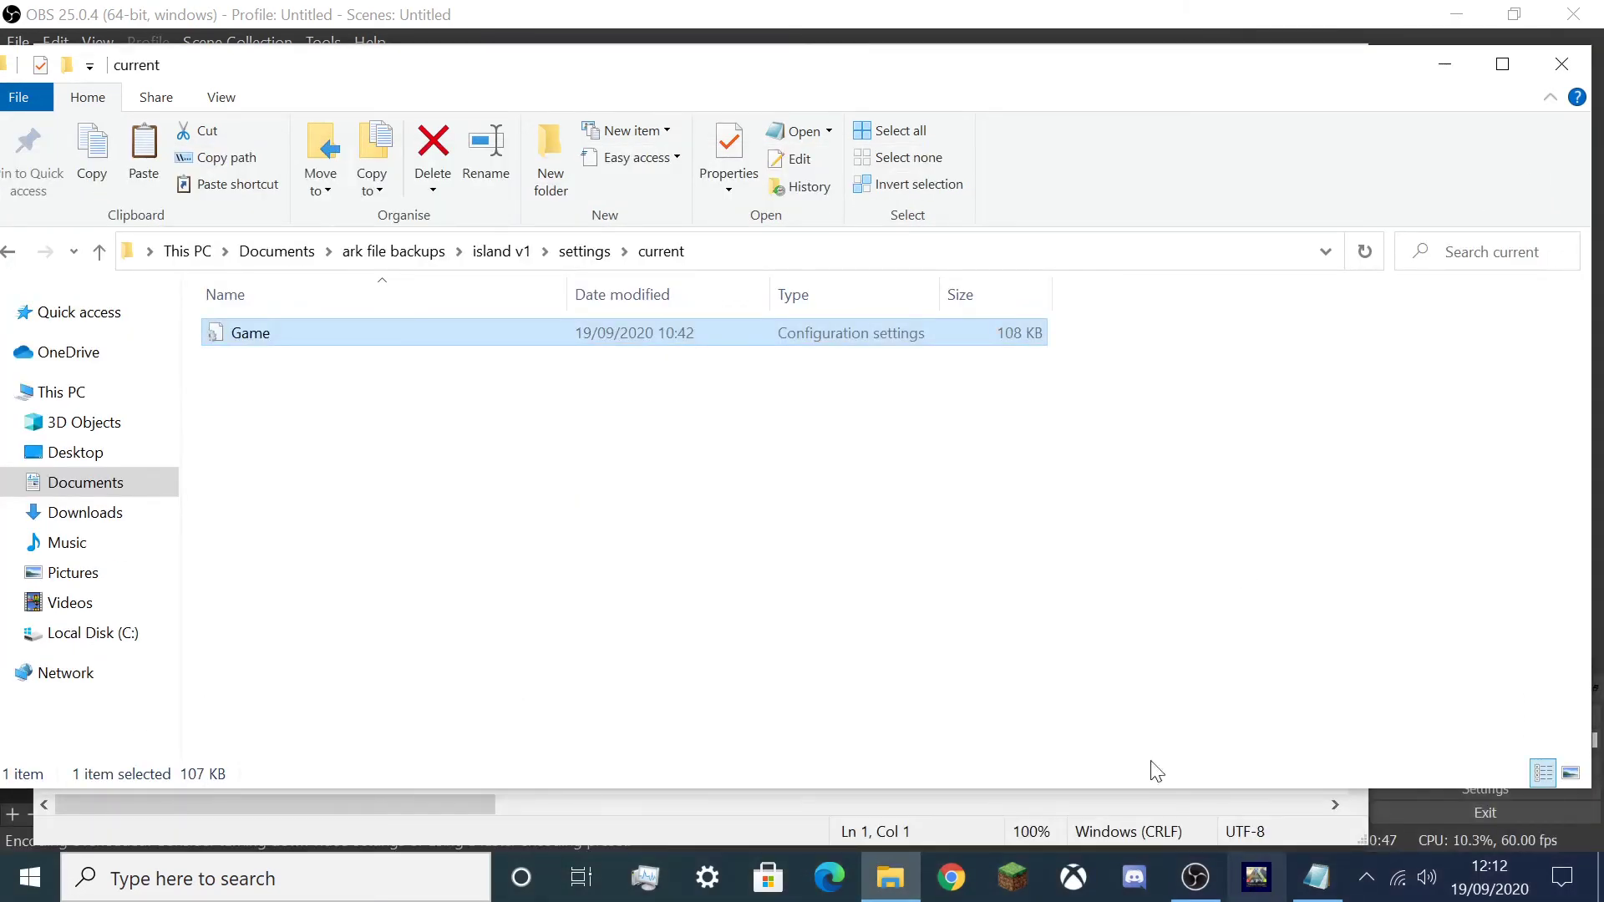